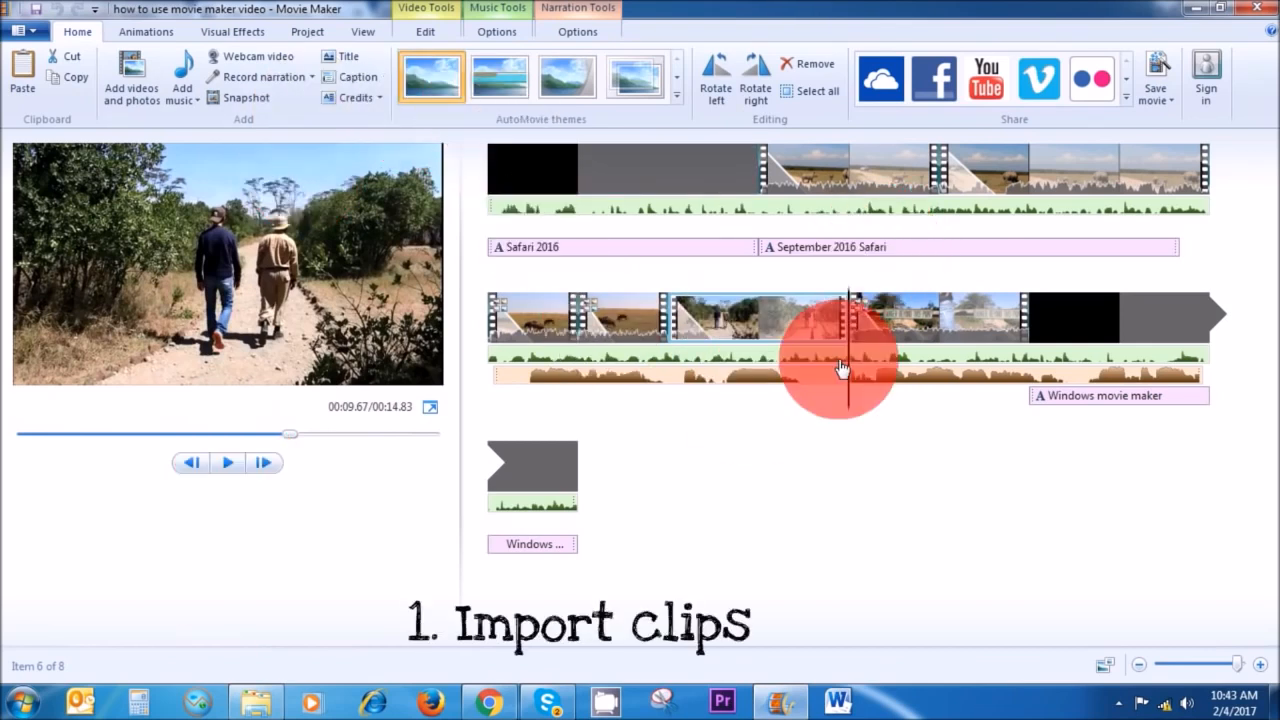
Preview the finished safari project by playing it from several points in the storyboard.
click(761, 171)
click(991, 191)
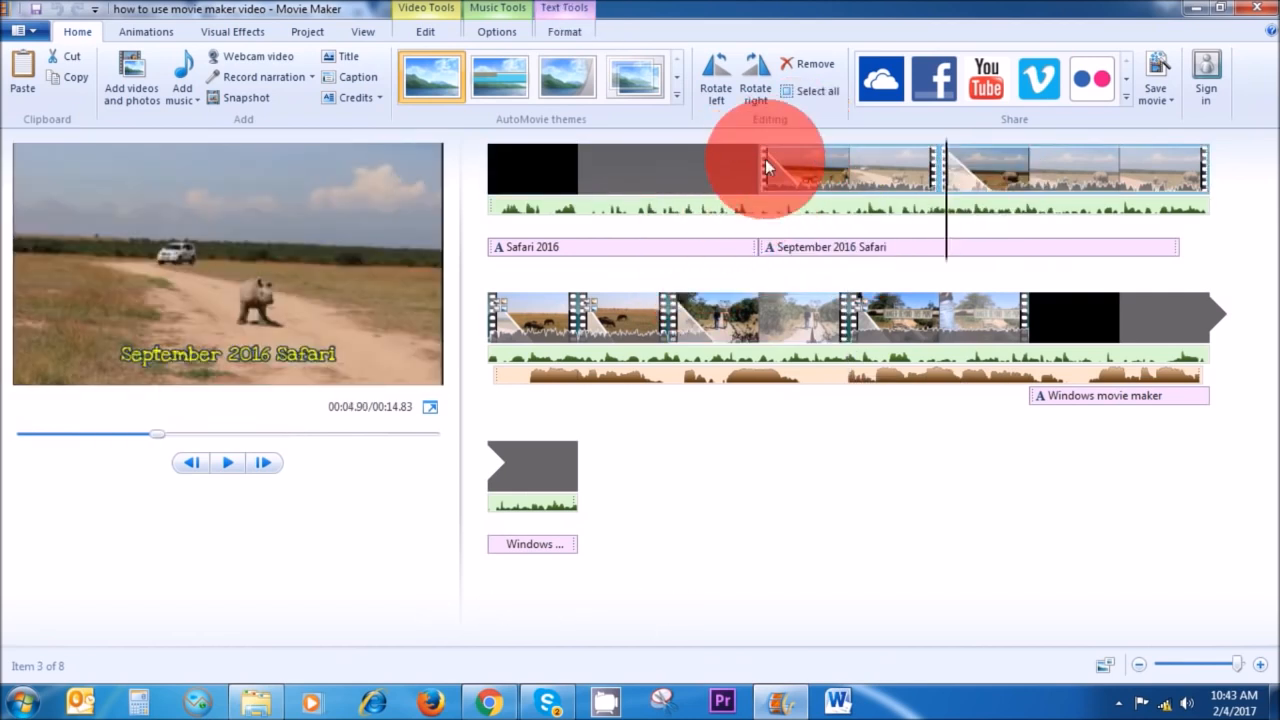
click(748, 163)
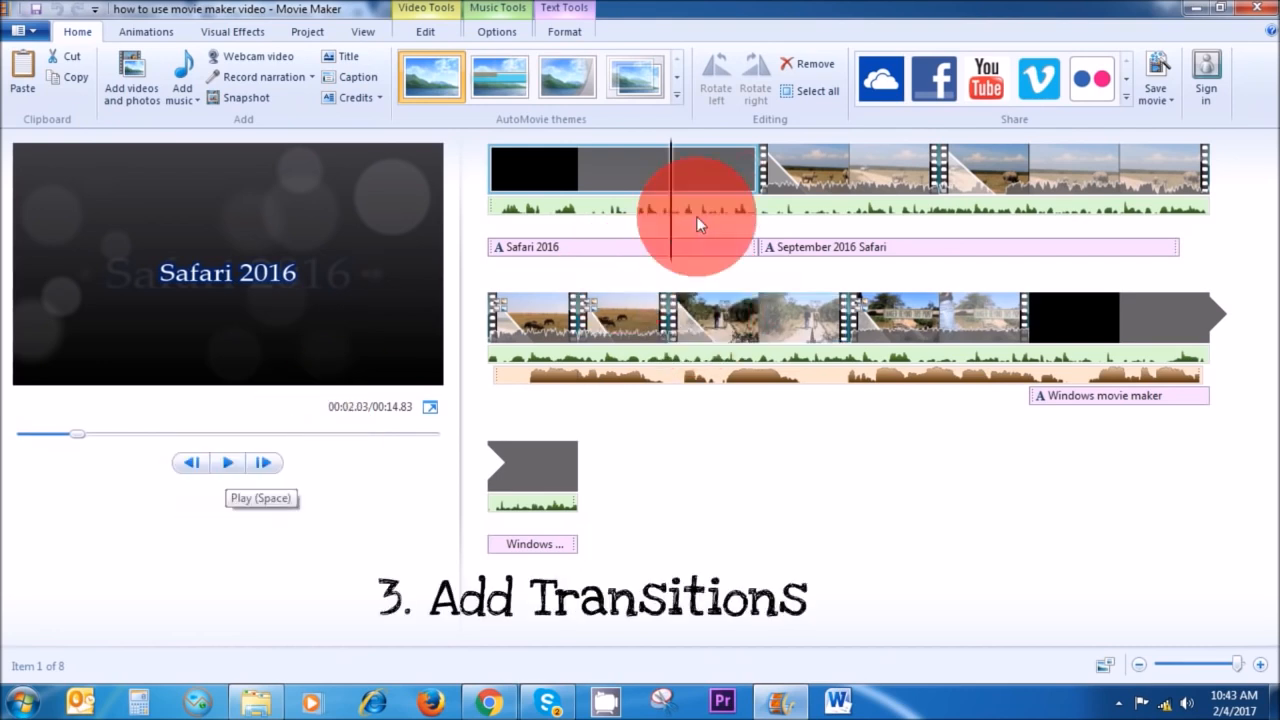
click(231, 470)
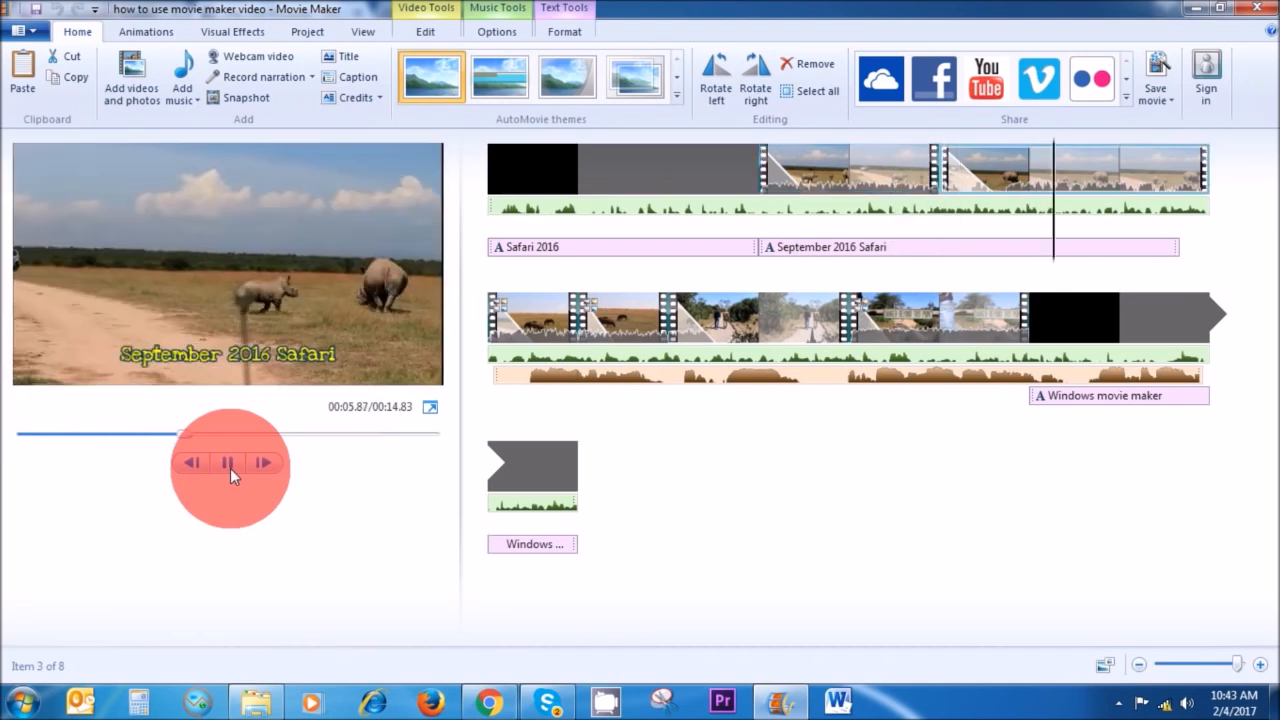
click(230, 468)
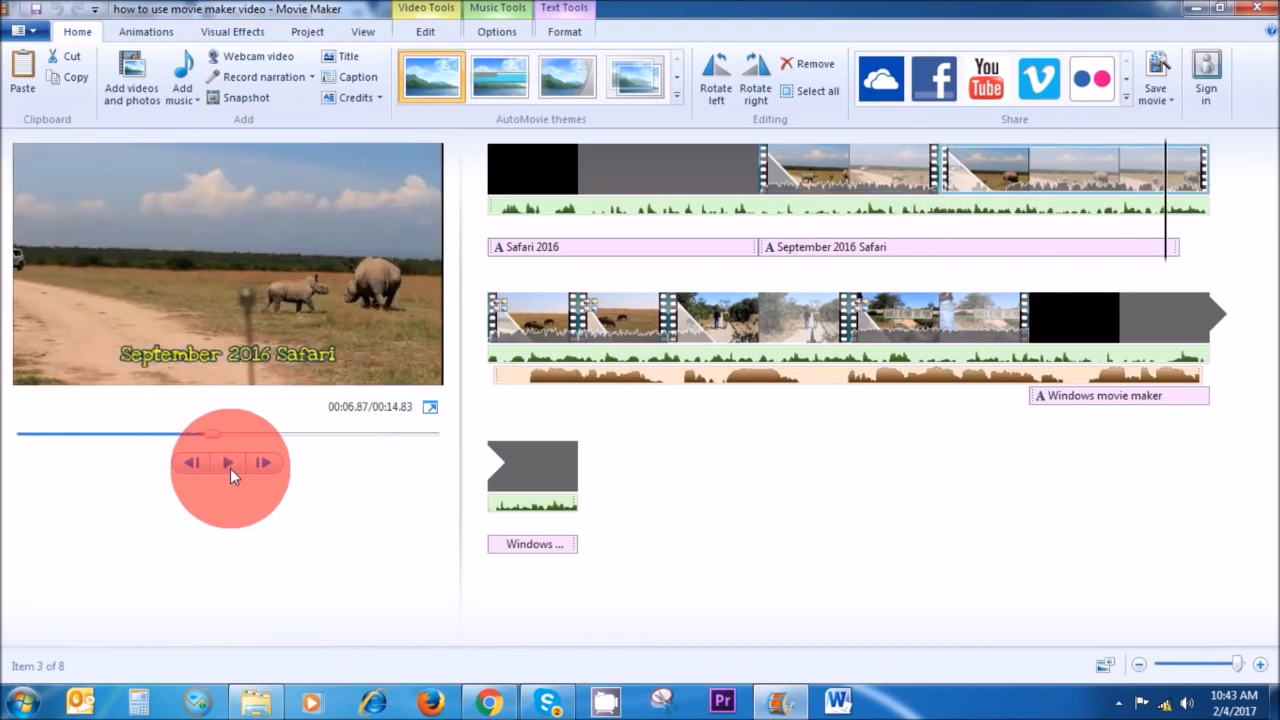
click(982, 238)
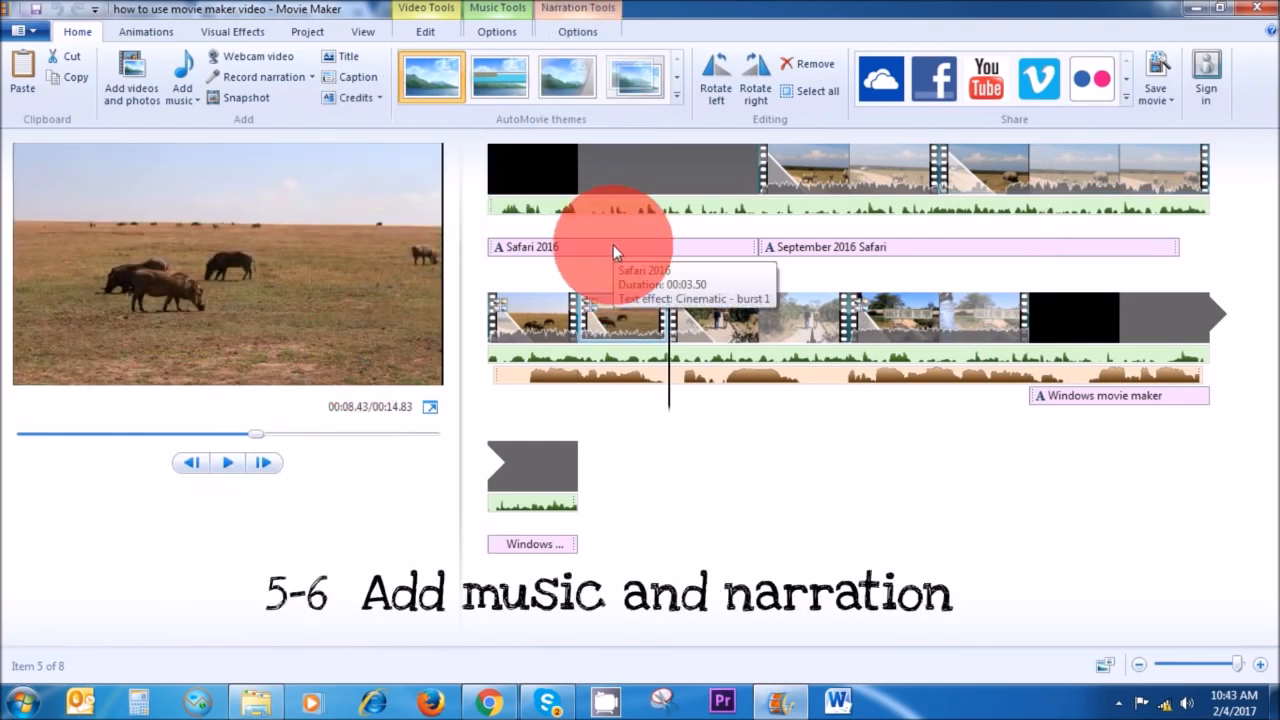
click(223, 464)
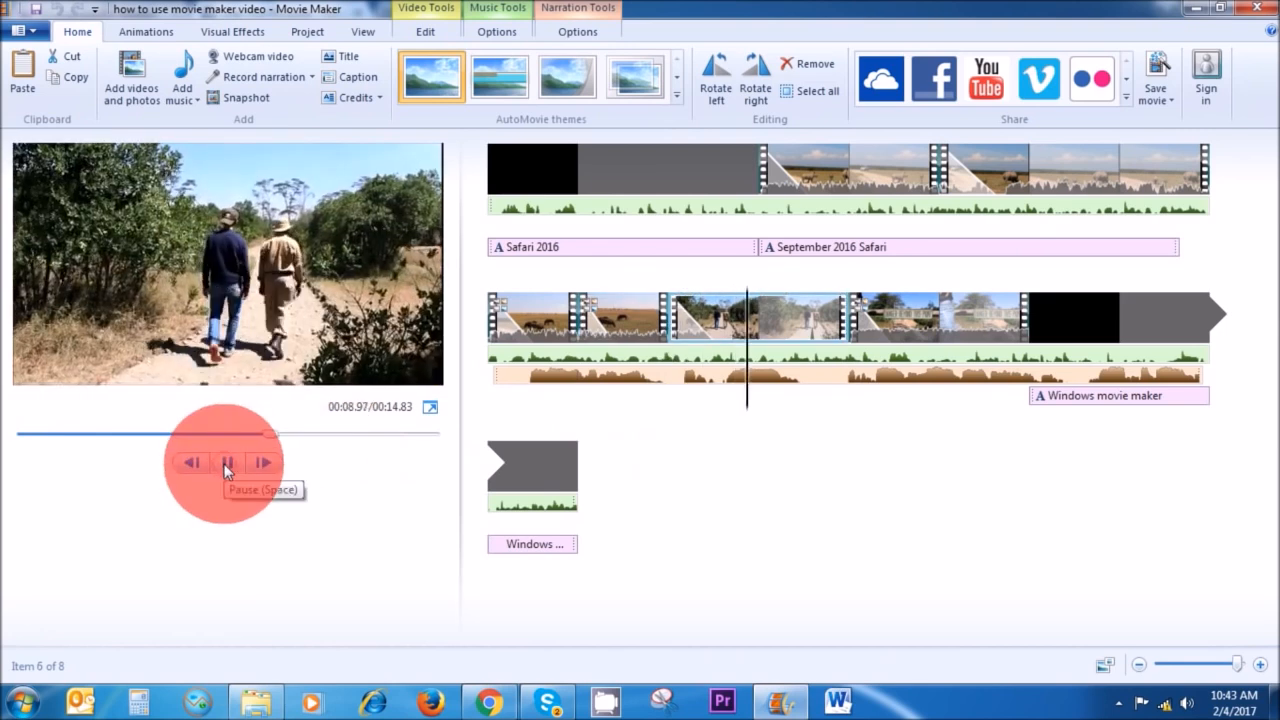
click(224, 465)
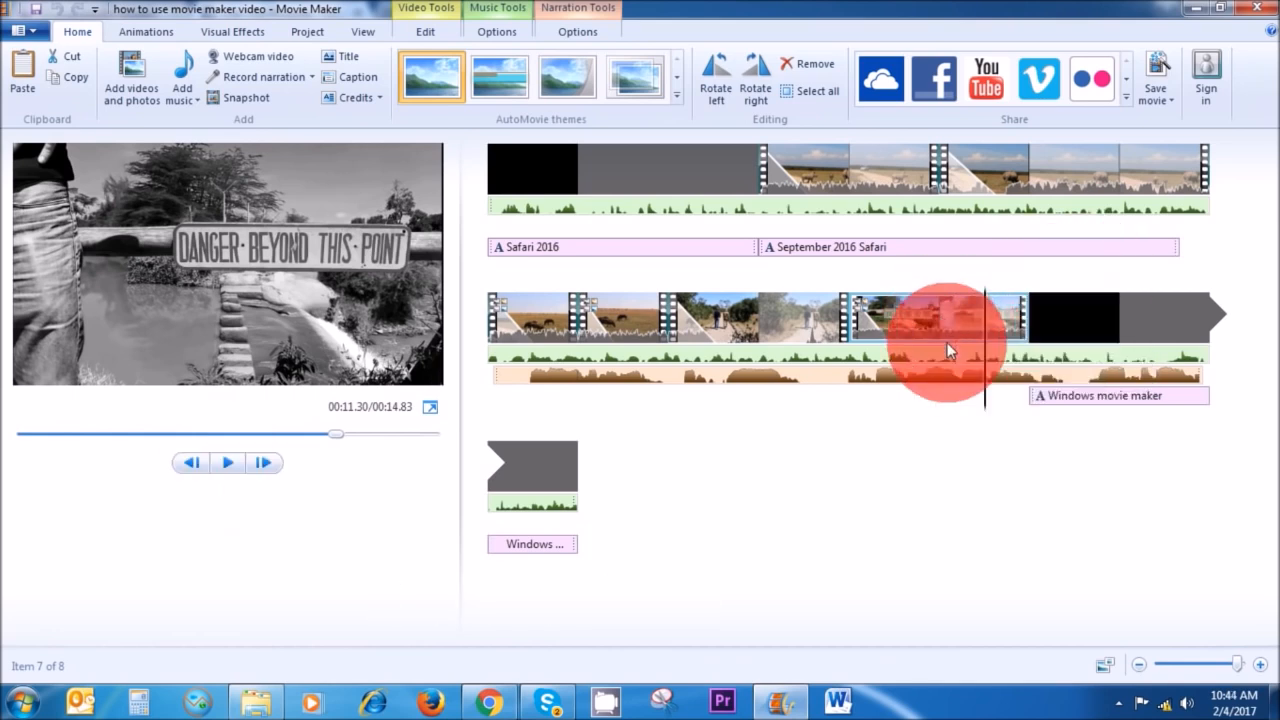
click(528, 176)
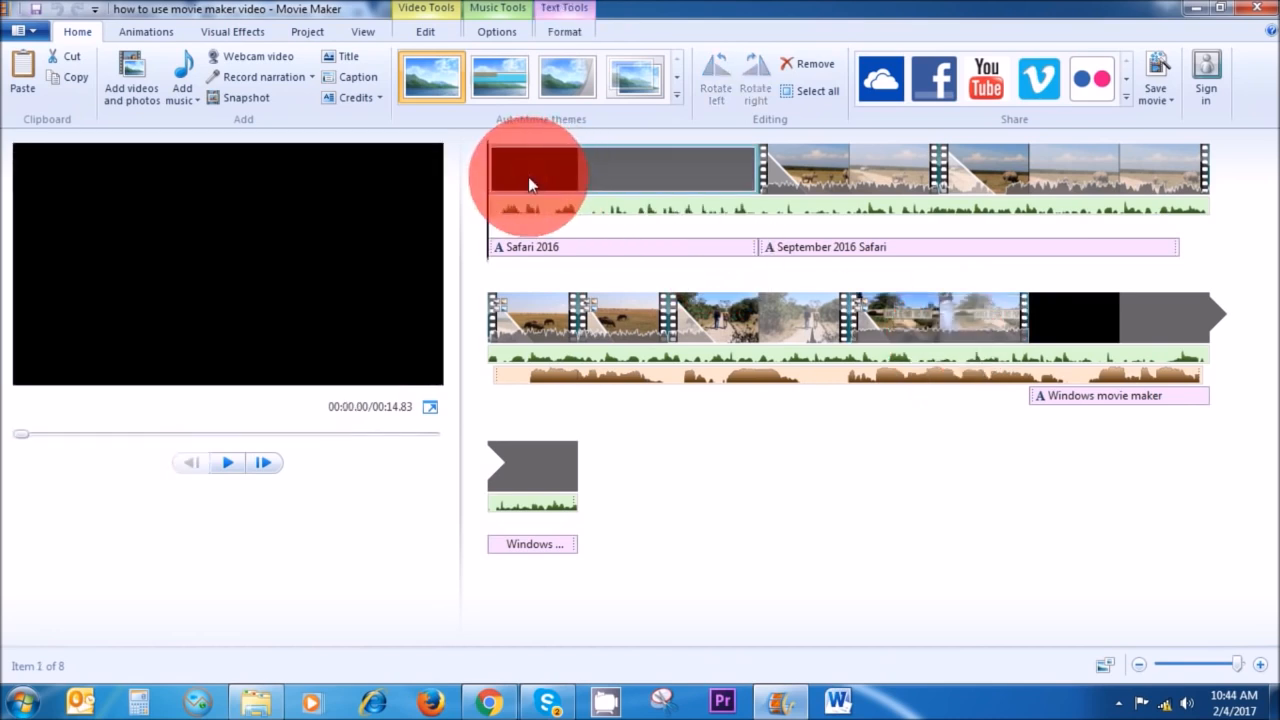
click(222, 466)
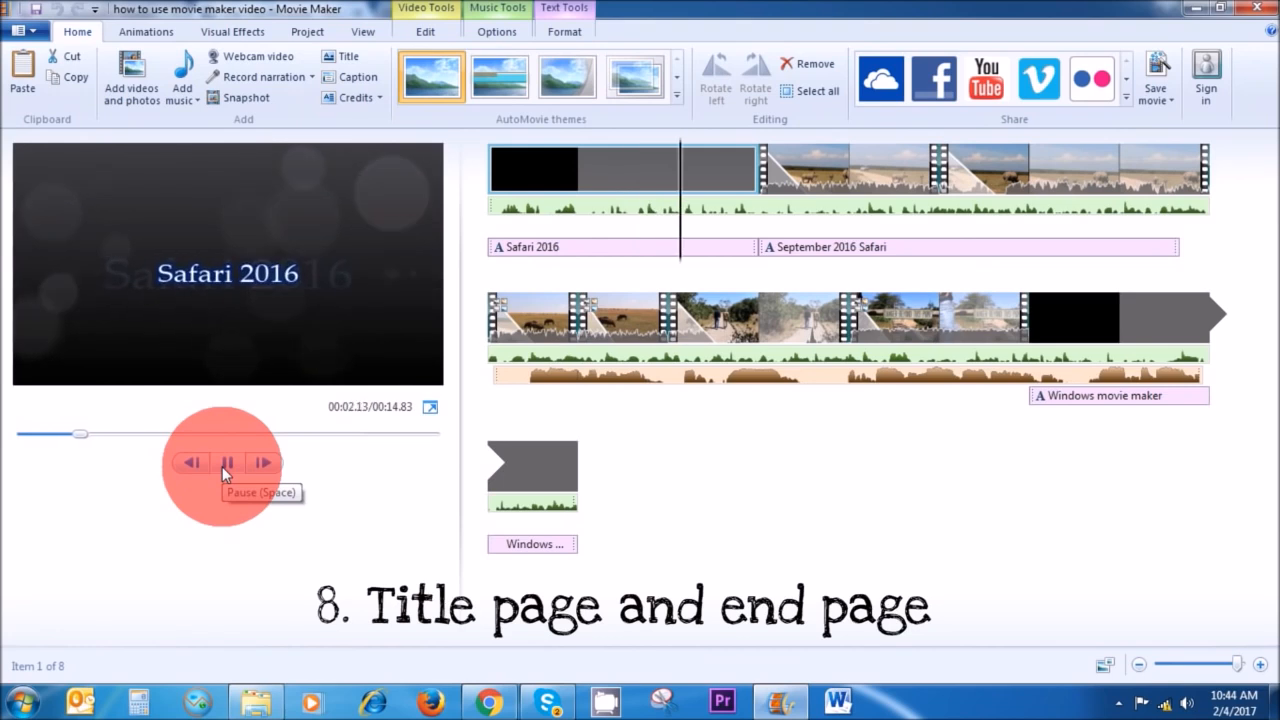
click(286, 466)
click(1092, 337)
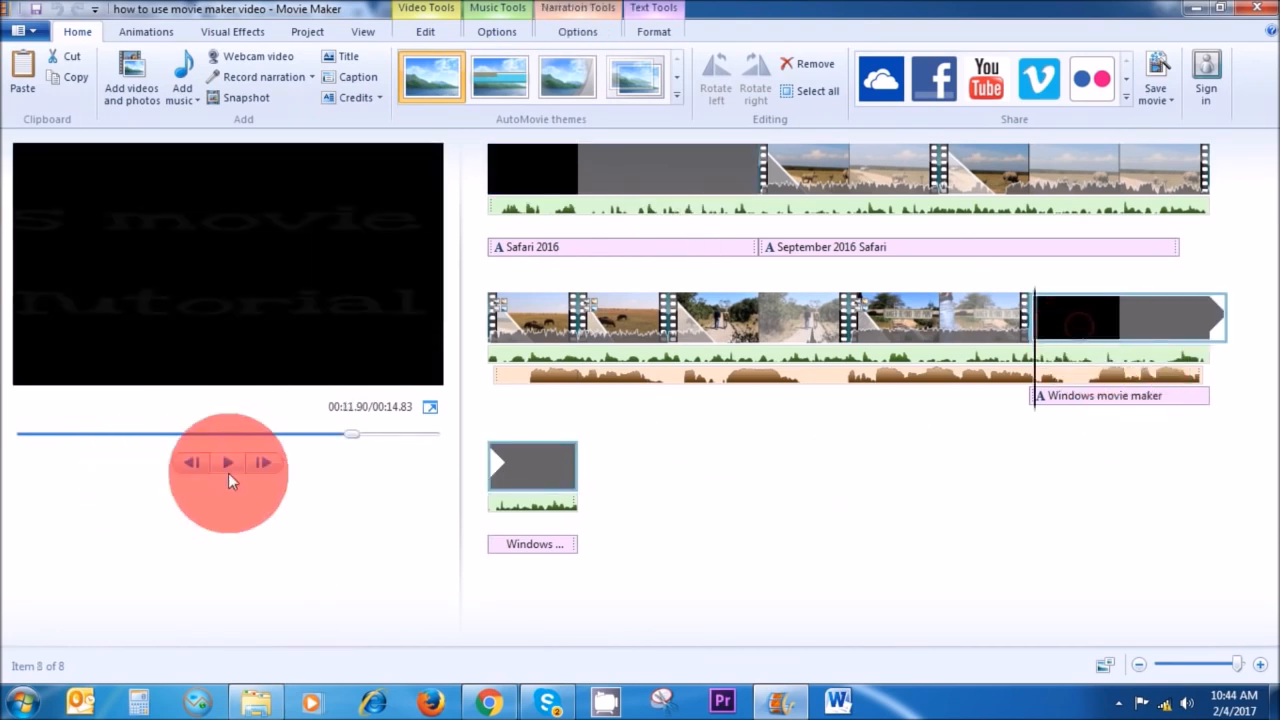
click(231, 463)
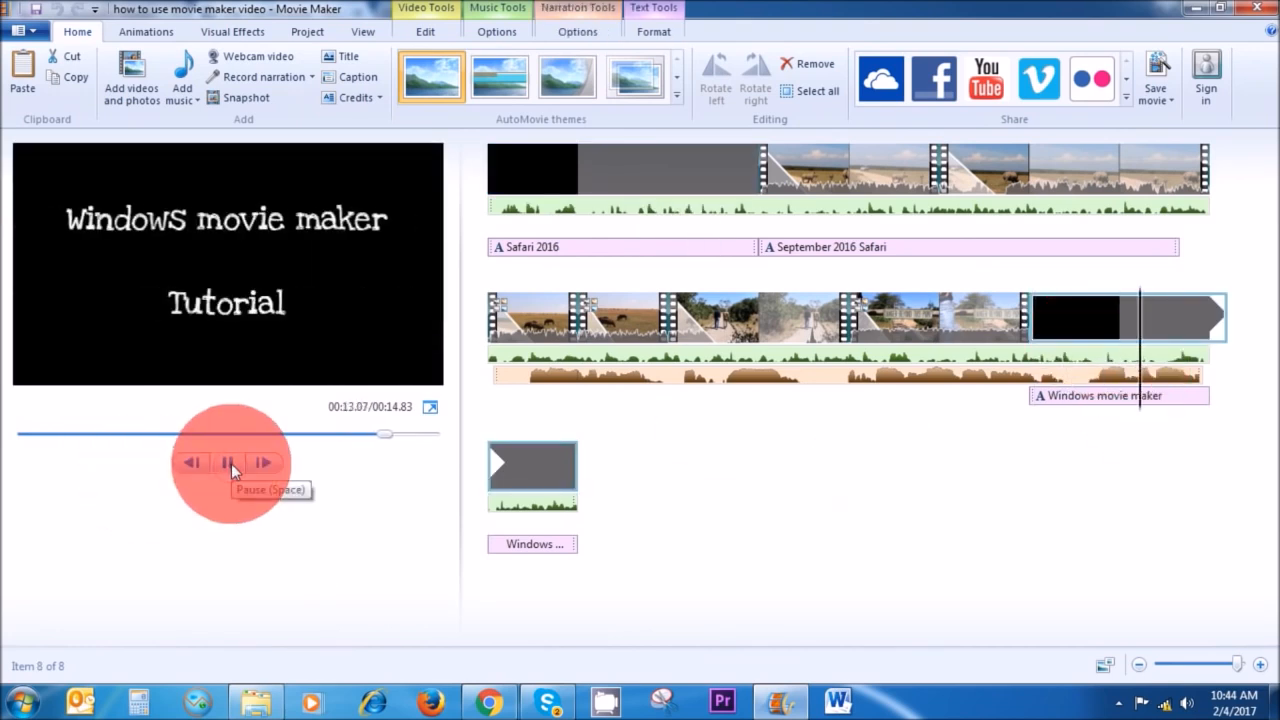
click(1171, 458)
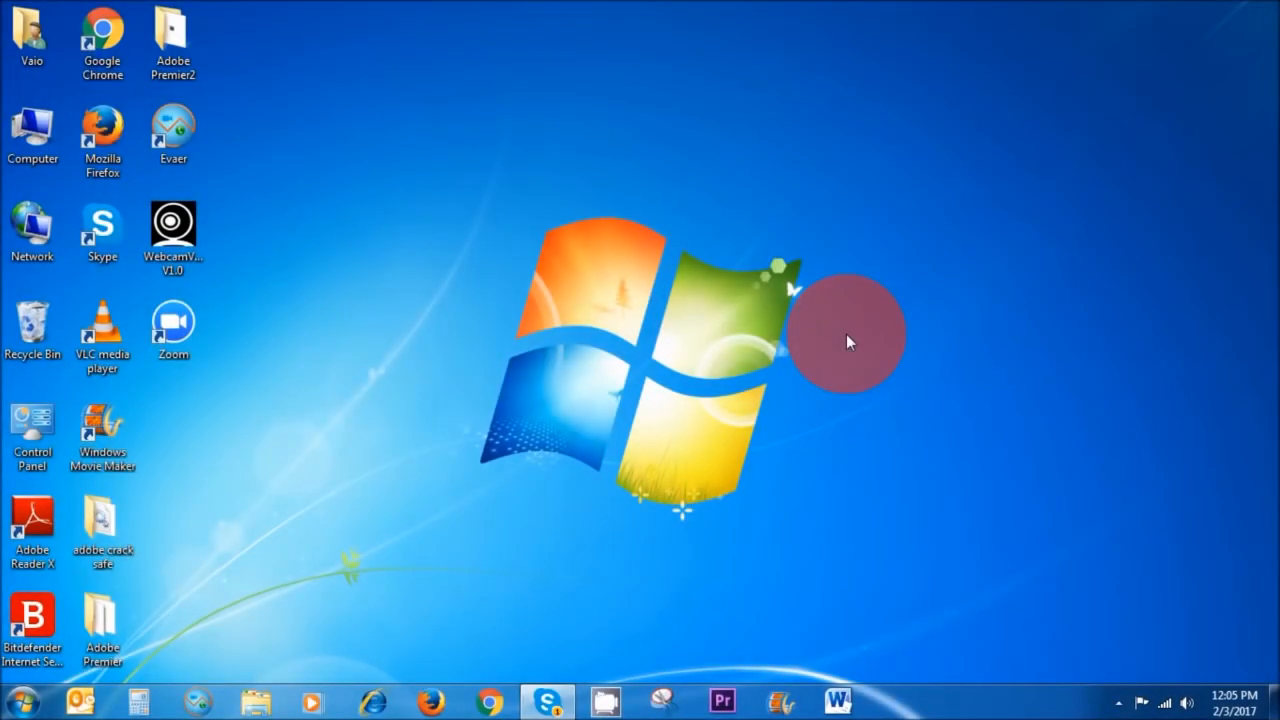
Open Movie Maker and import clips MVI_2227, MVI_2242, MVI_2266 and MVI_2273 from the ol pajeta folder.
click(781, 703)
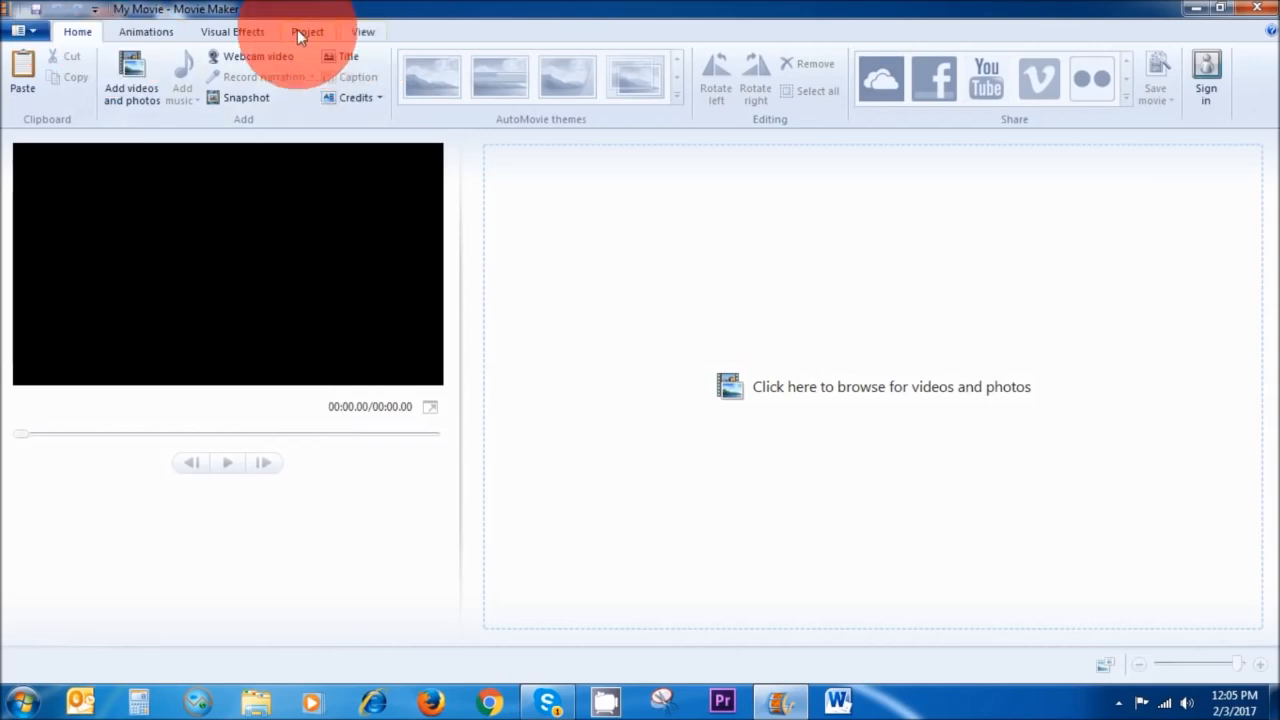
click(131, 70)
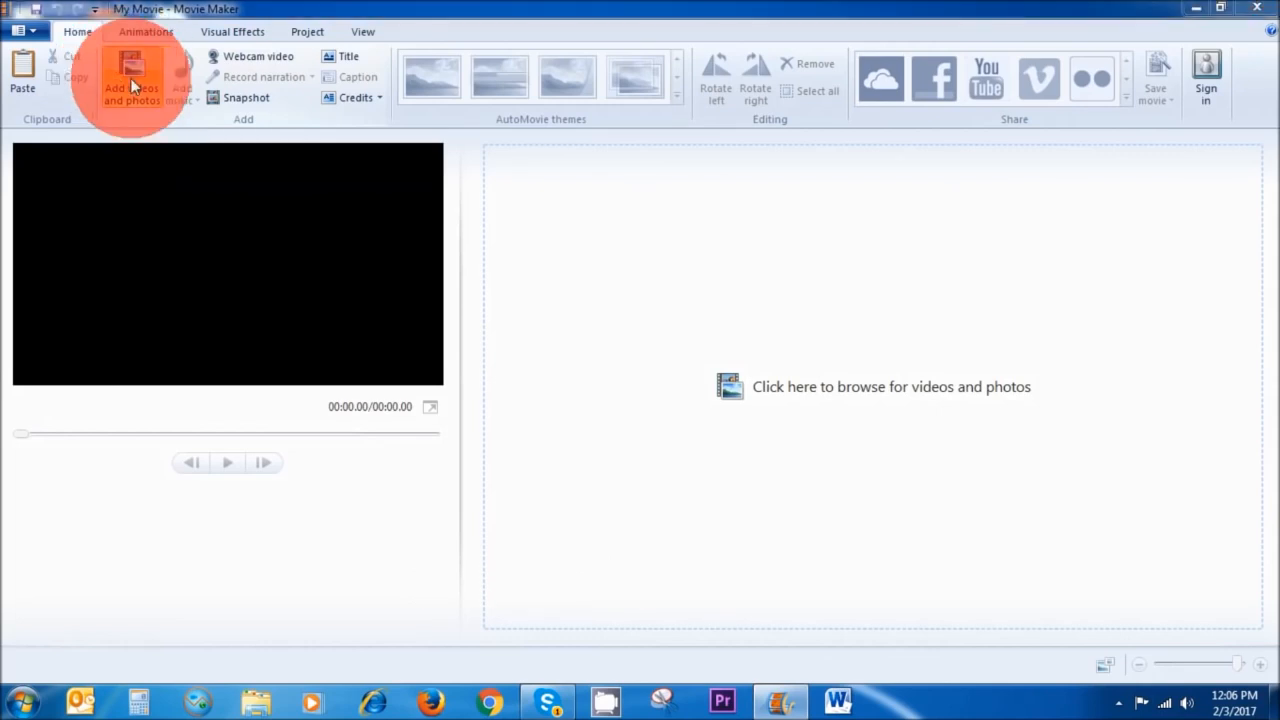
drag(622, 113, 616, 257)
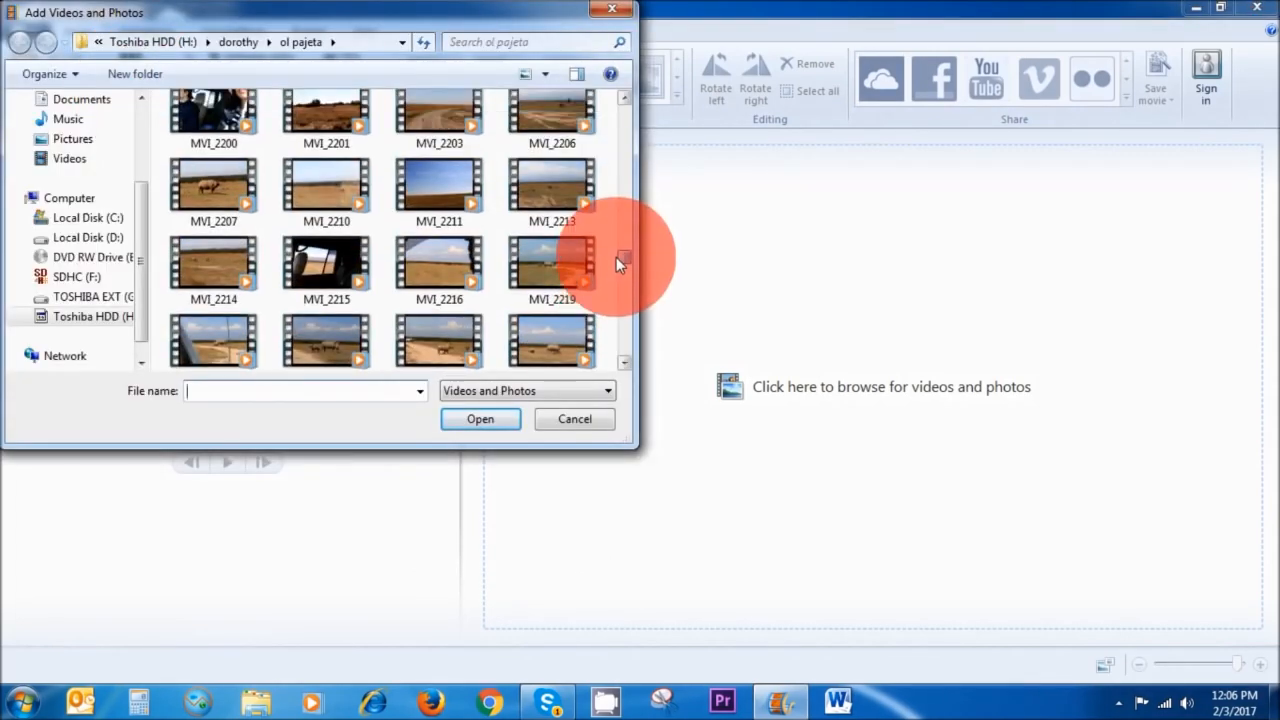
click(410, 345)
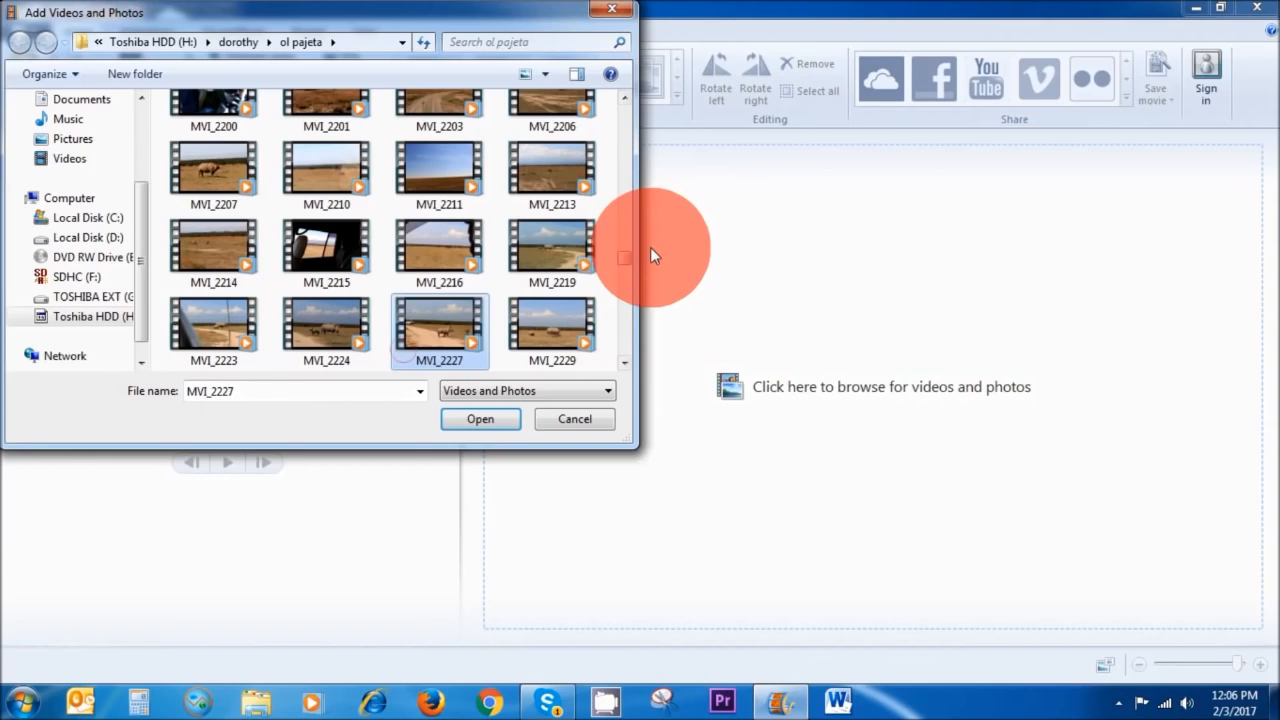
scroll(621, 263, down, 3)
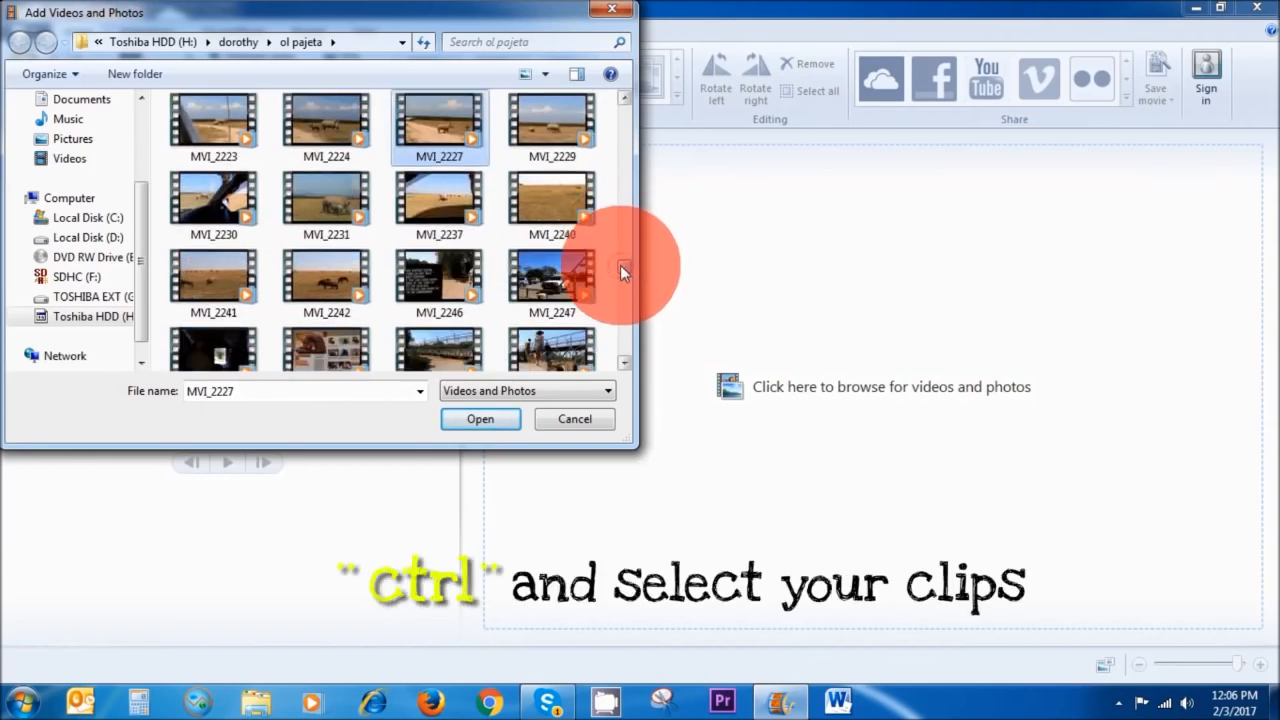
ctrl+click(310, 279)
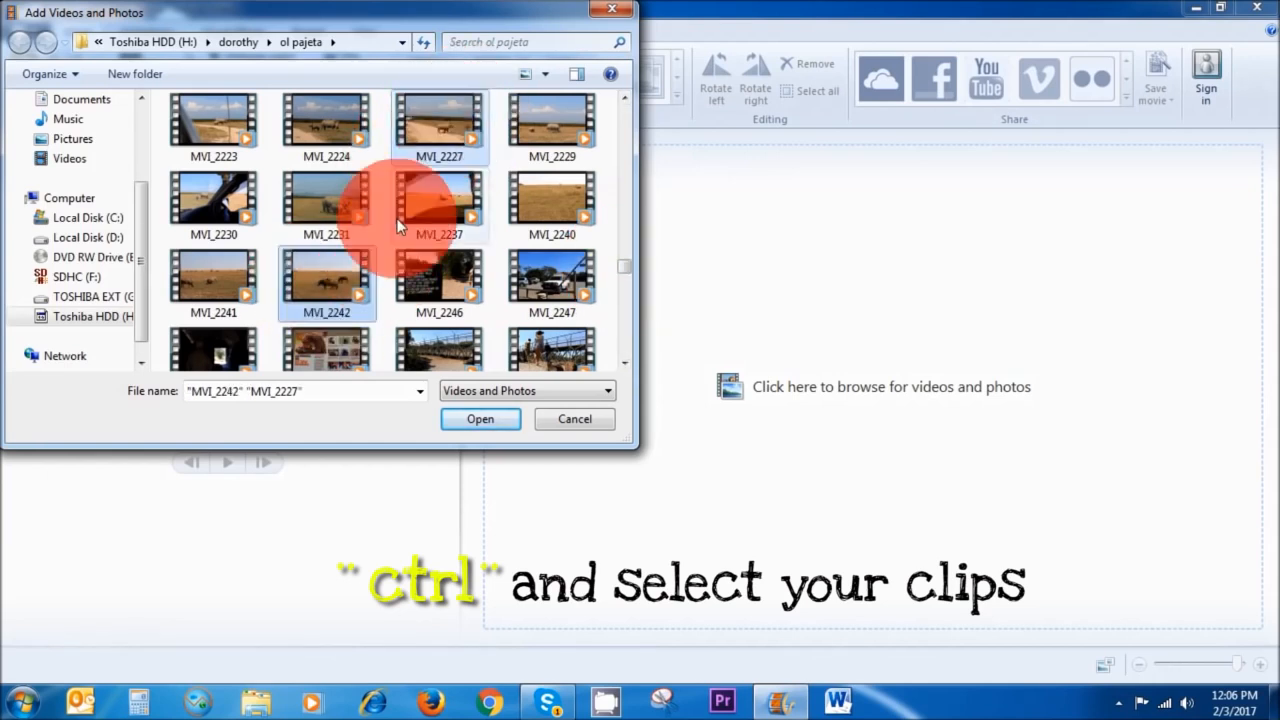
mouse_move(624, 266)
mouse_down()
mouse_move(618, 311)
mouse_move(624, 287)
mouse_up()
ctrl+click(440, 174)
ctrl+click(440, 206)
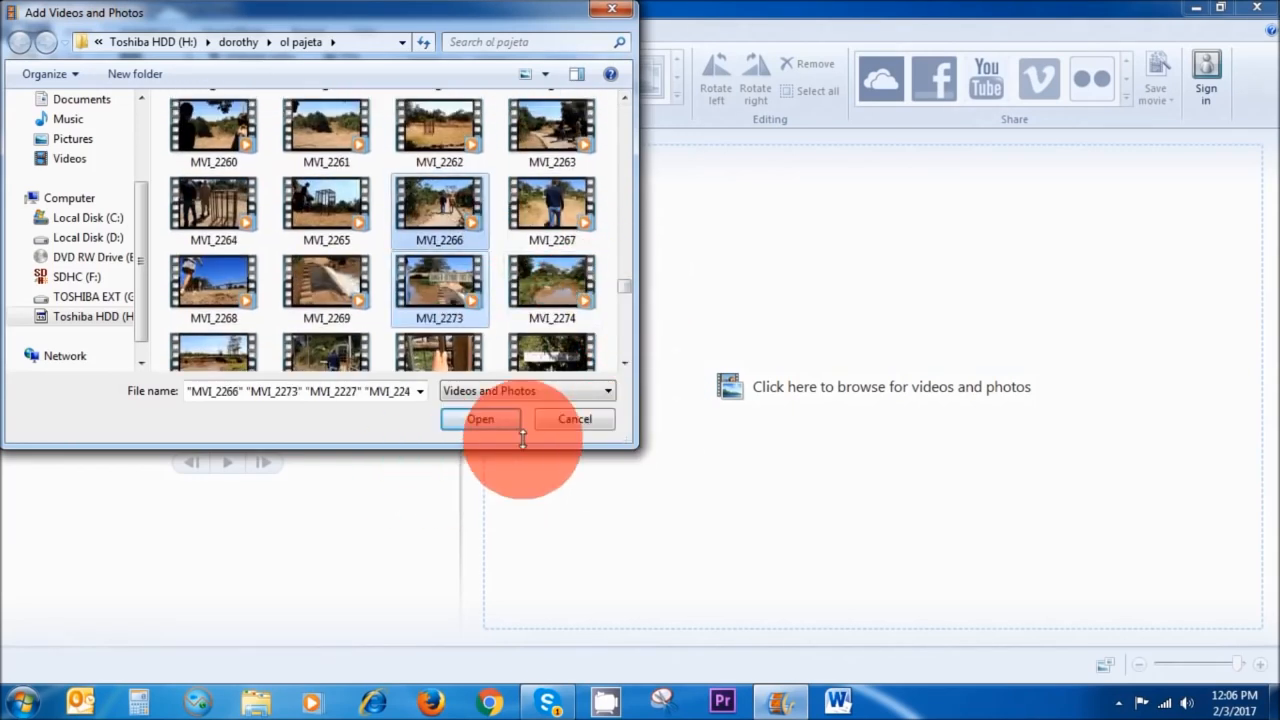
drag(626, 300, 623, 267)
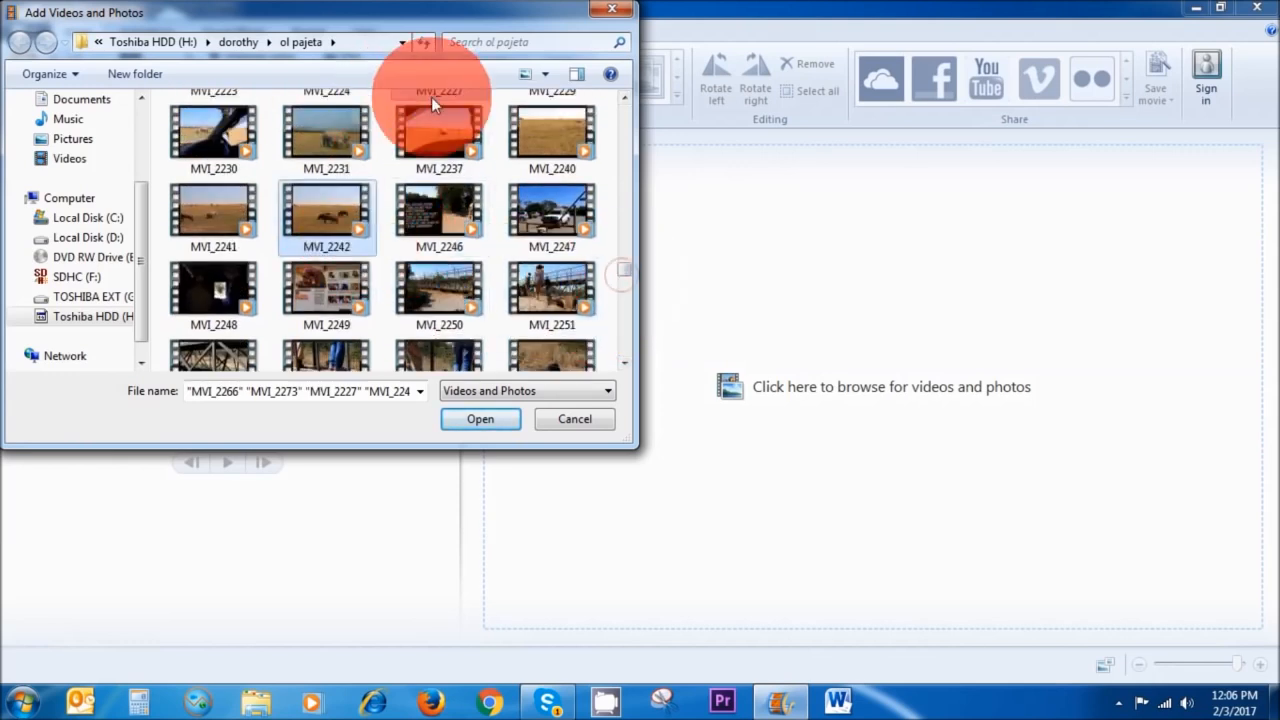
click(459, 420)
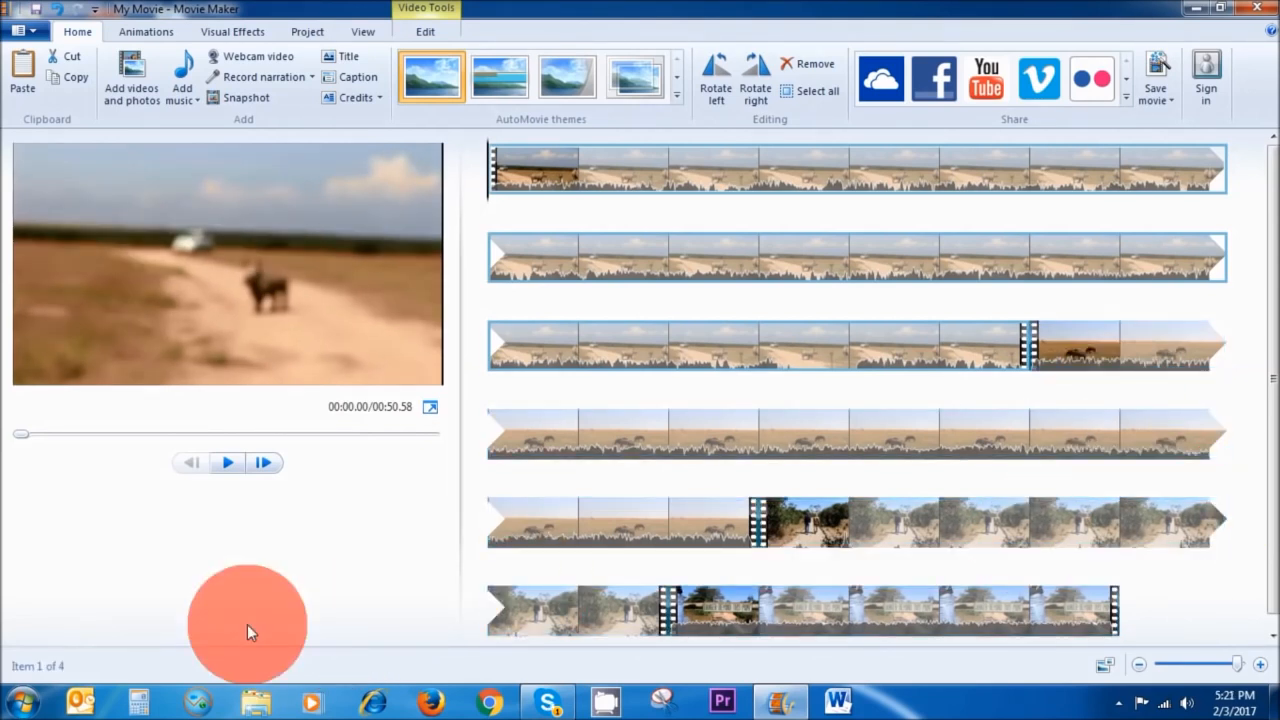
Preview the first clip and split it at about 00:02.10.
key(space)
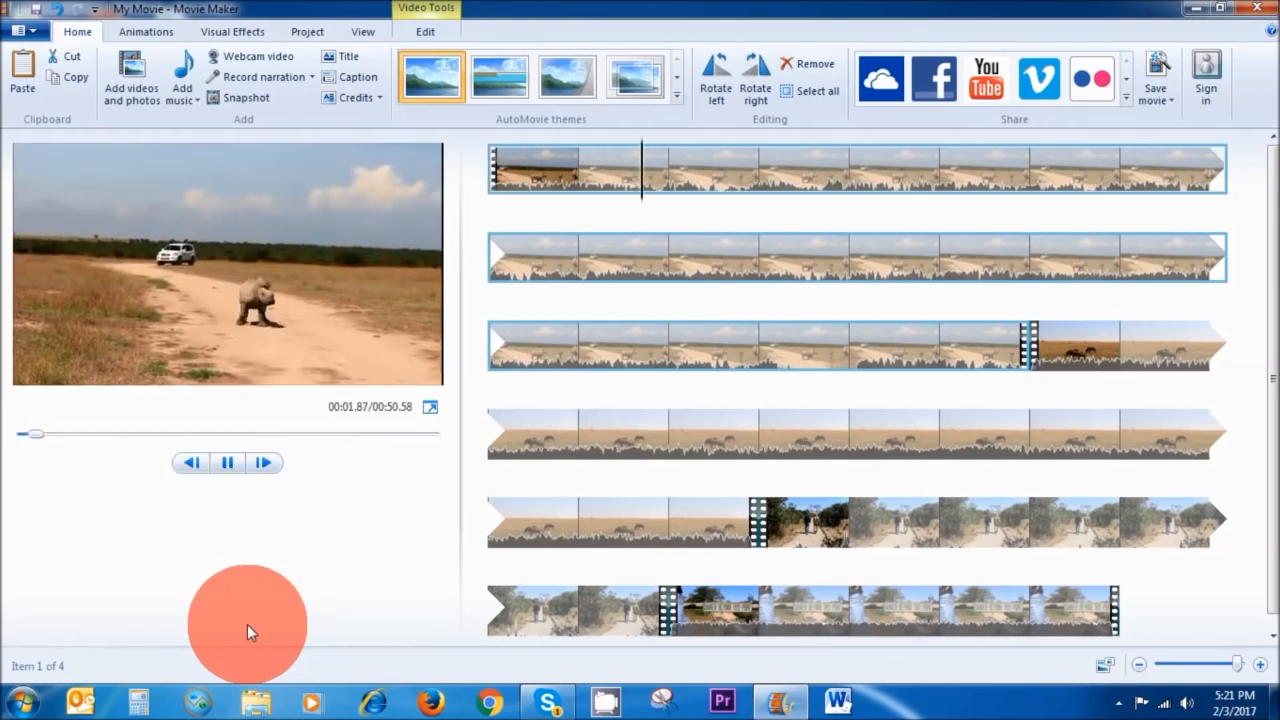
key(space)
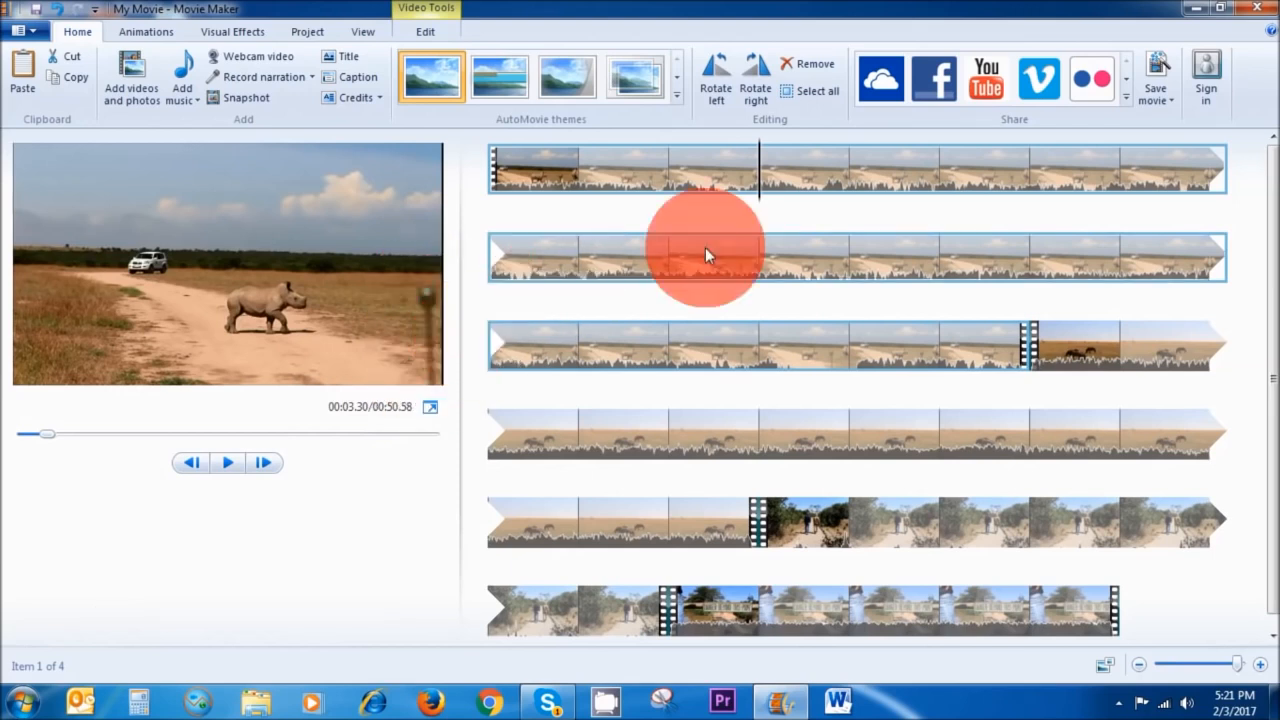
drag(759, 202, 659, 209)
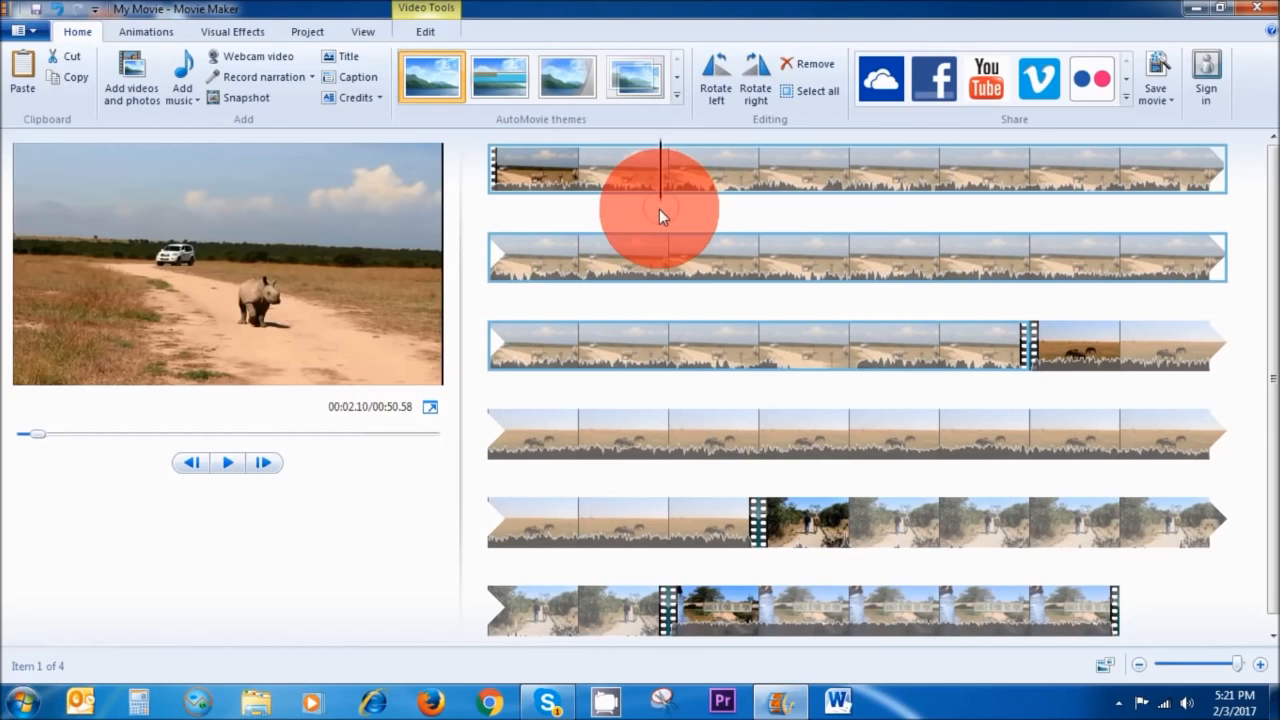
click(426, 31)
click(429, 86)
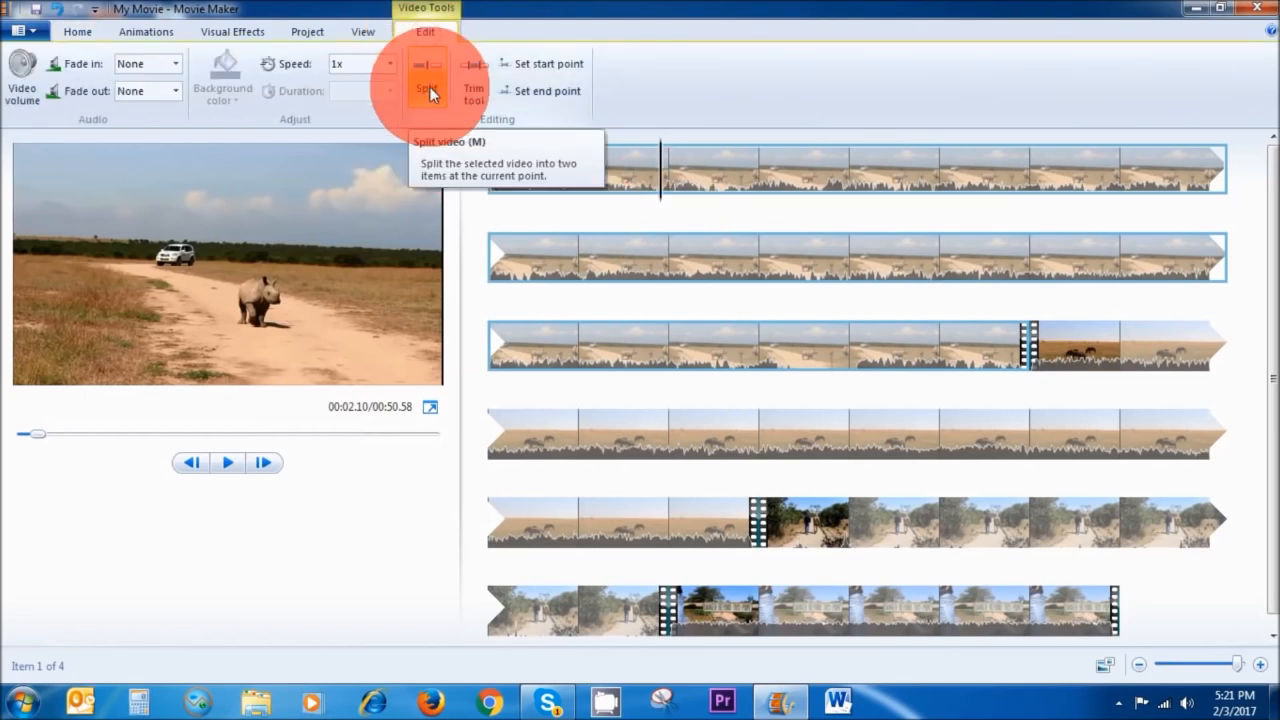
click(429, 91)
Split the first clip again at about 00:21.73.
drag(669, 206, 826, 405)
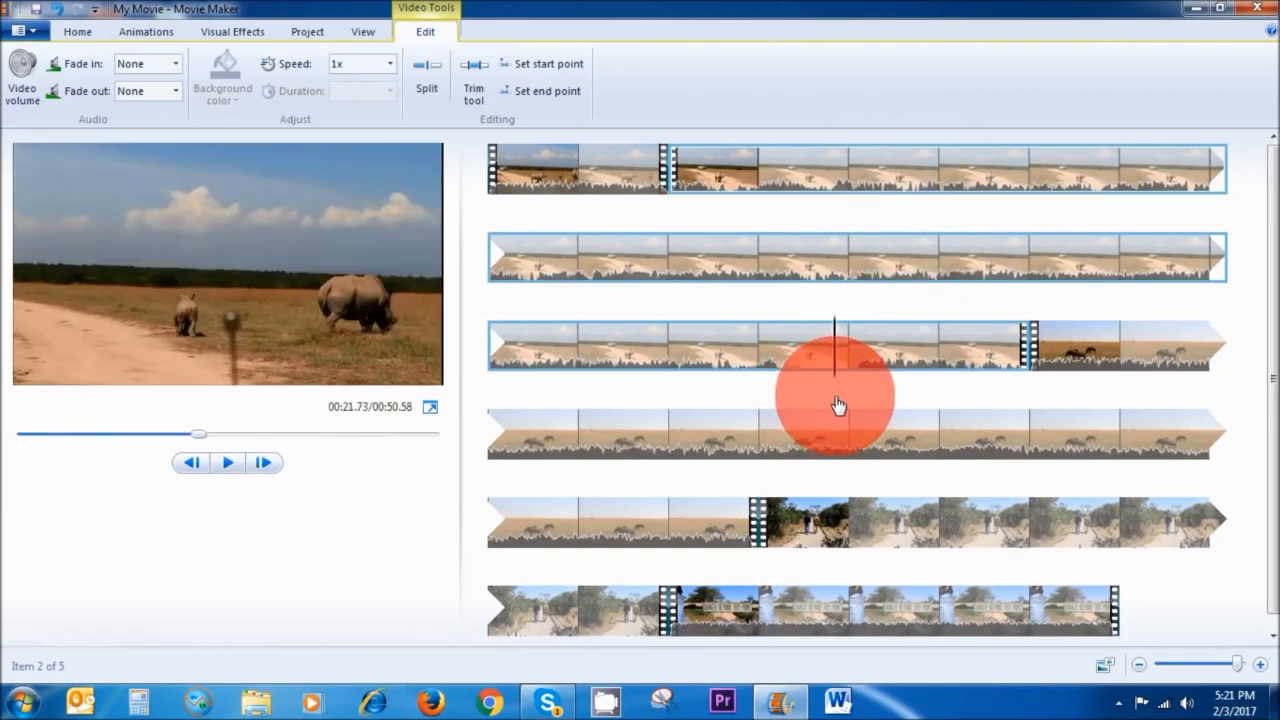
click(427, 88)
click(427, 91)
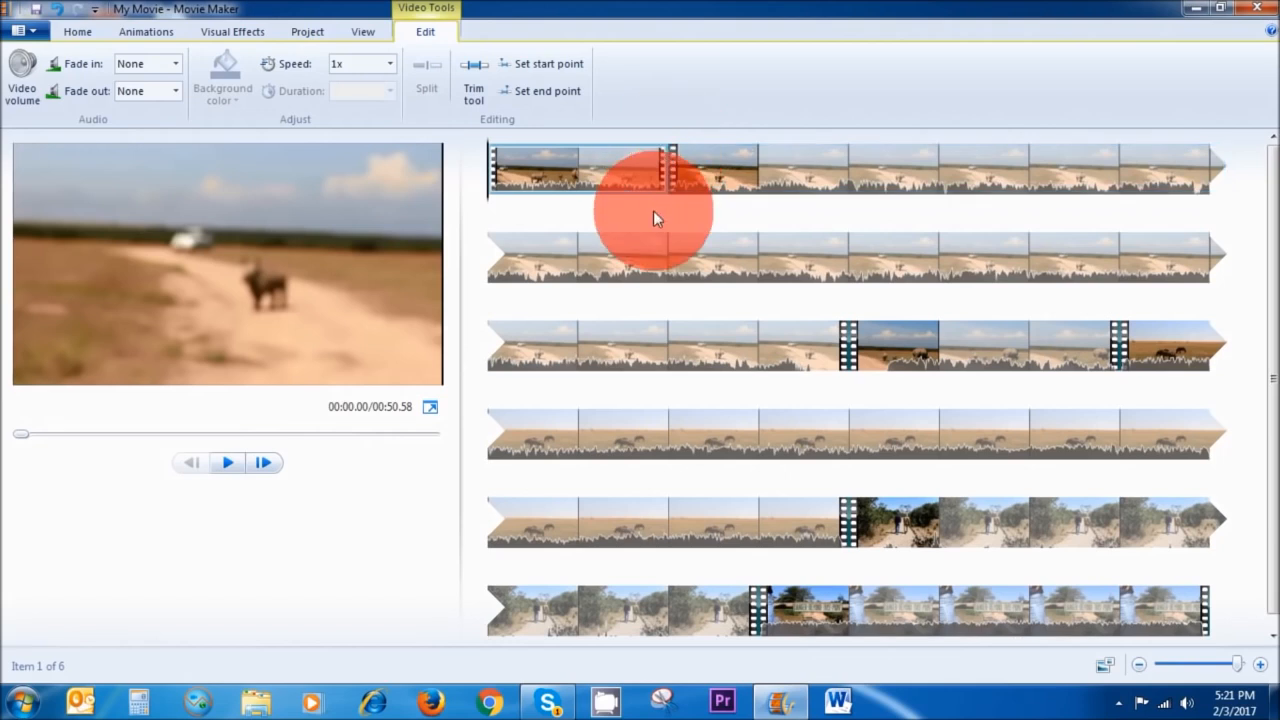
Try removing the segment between the two split points, then undo the removal.
click(578, 162)
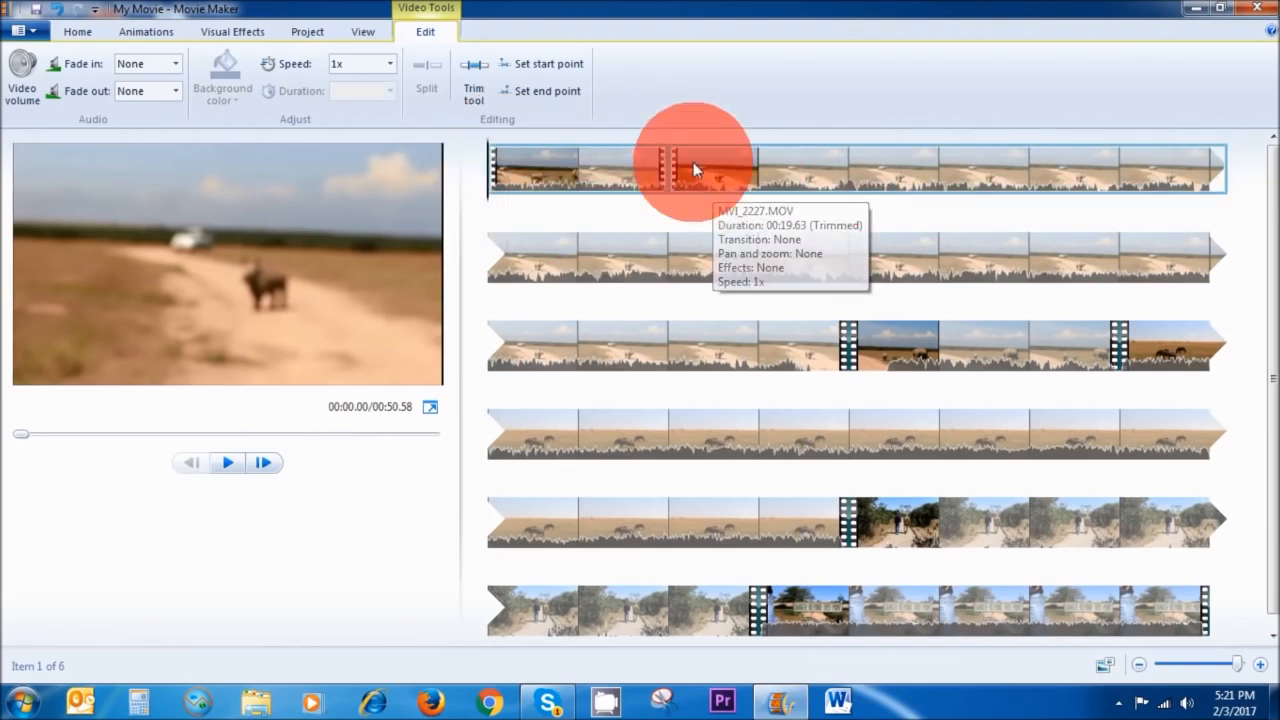
click(812, 168)
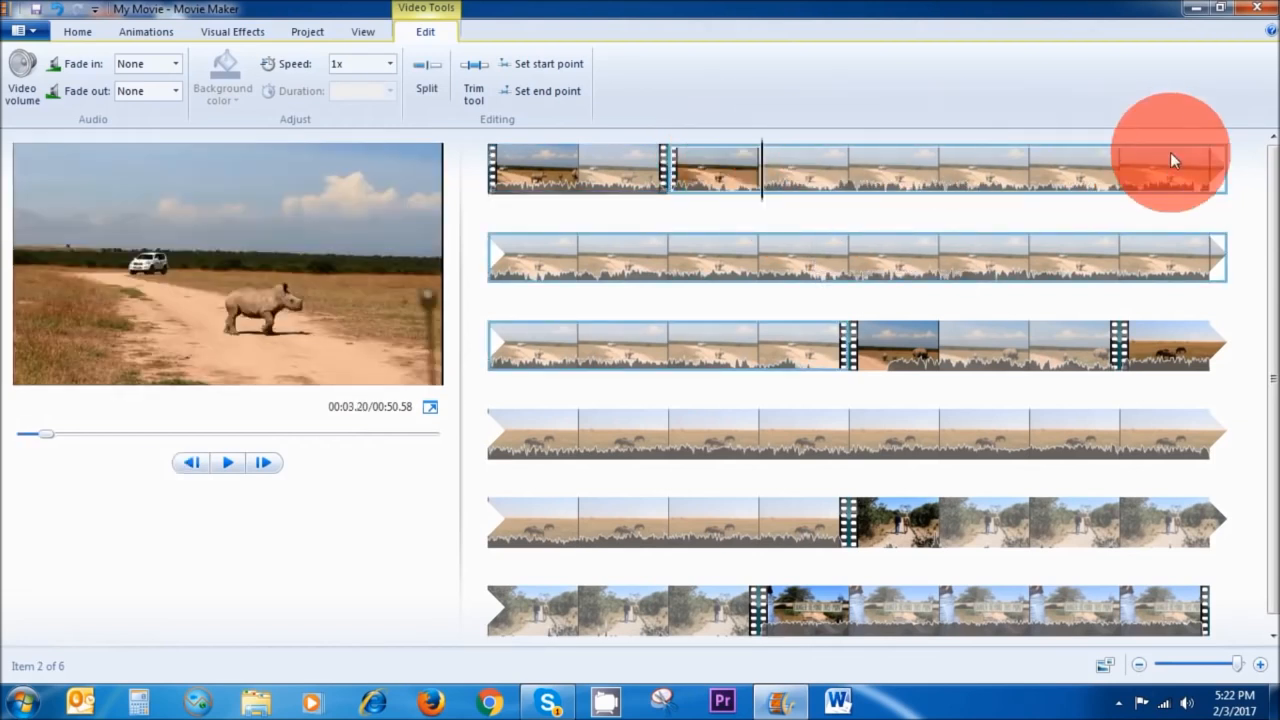
right_click(823, 165)
right_click(903, 180)
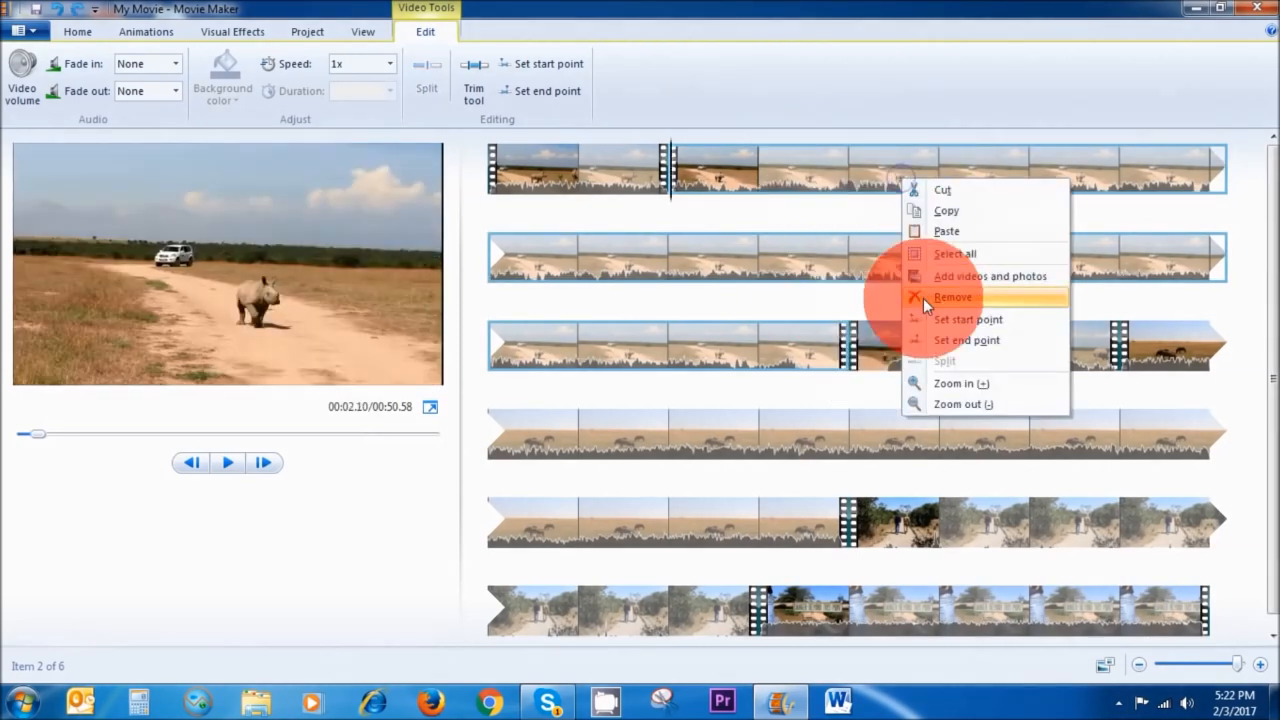
click(942, 298)
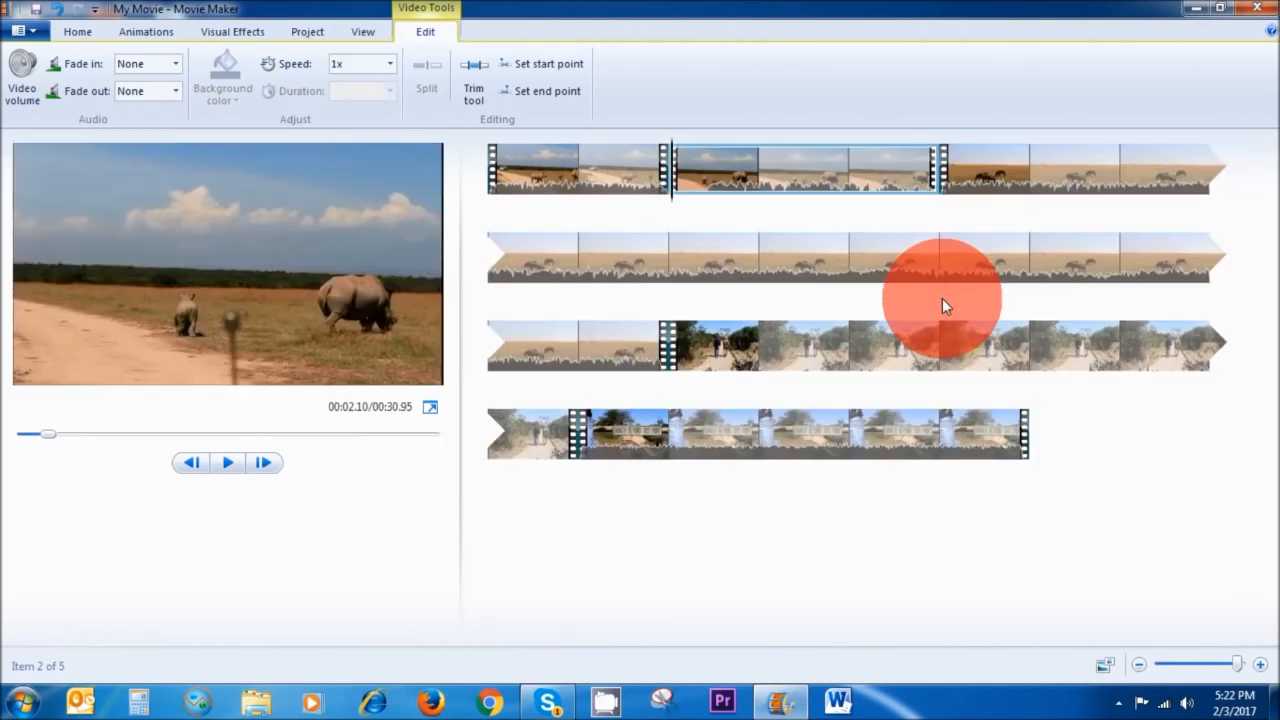
click(57, 8)
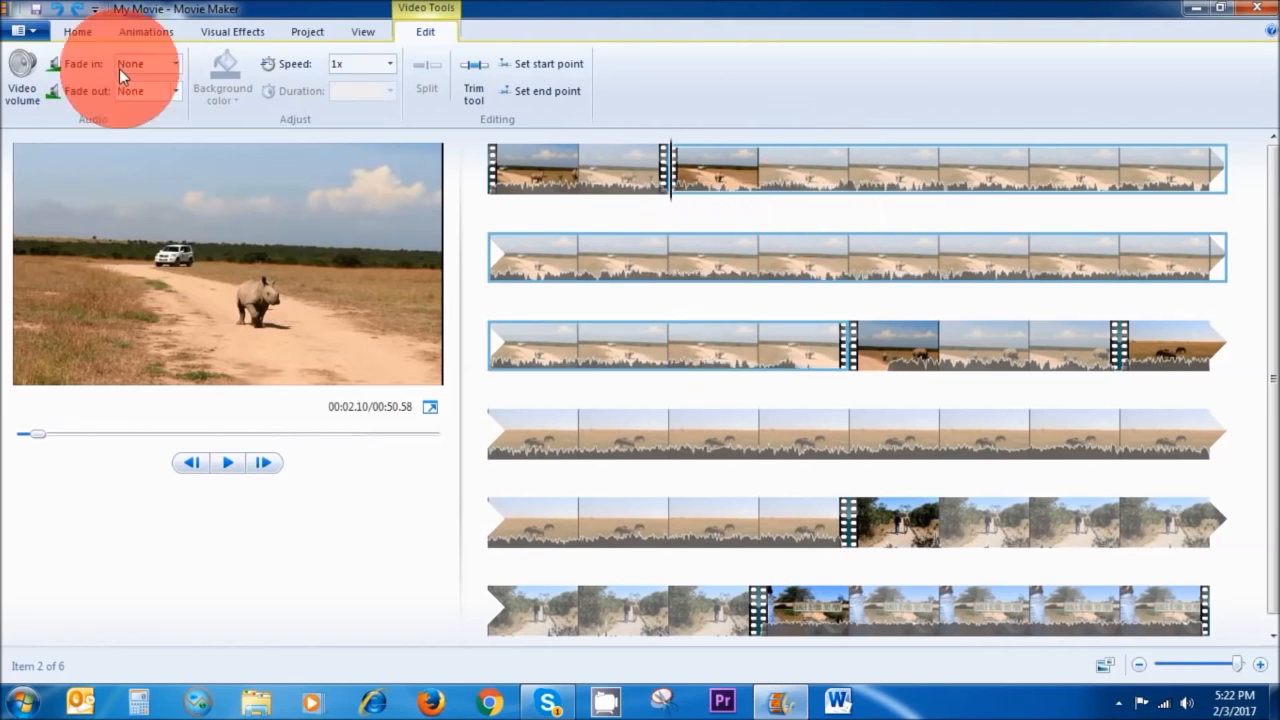
Remove the segment between the two split points of the first clip.
click(77, 31)
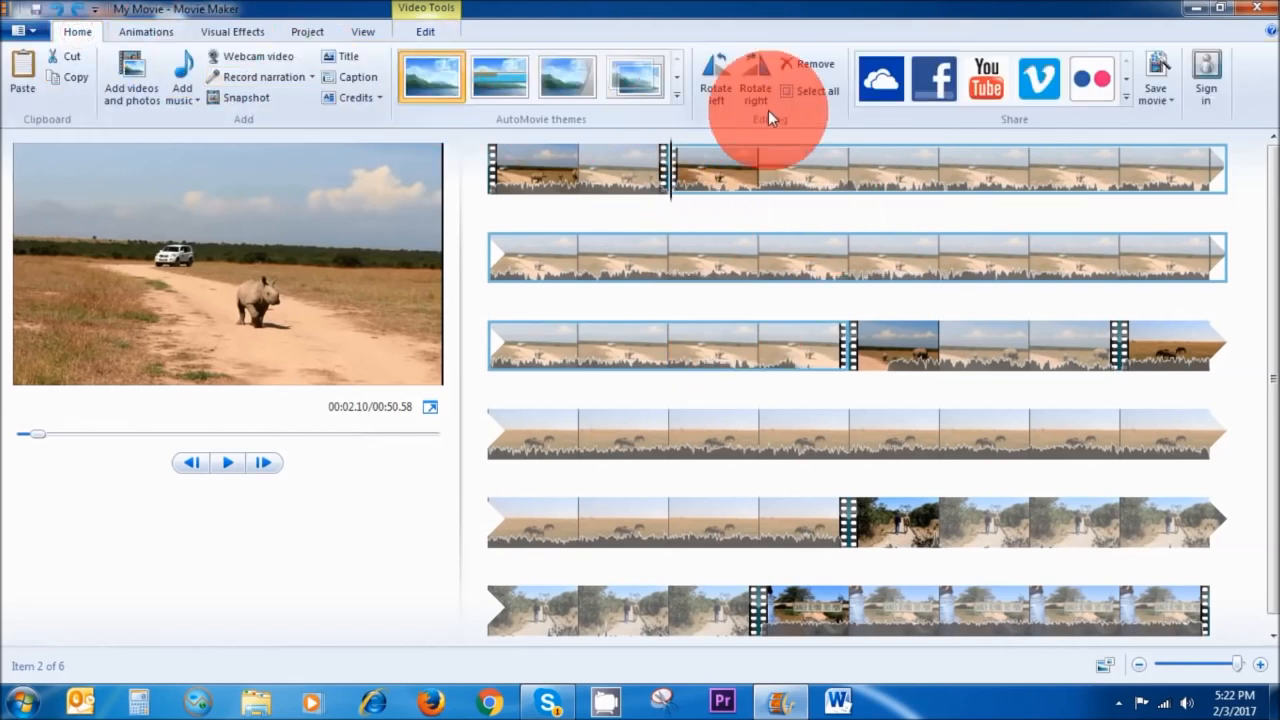
click(804, 65)
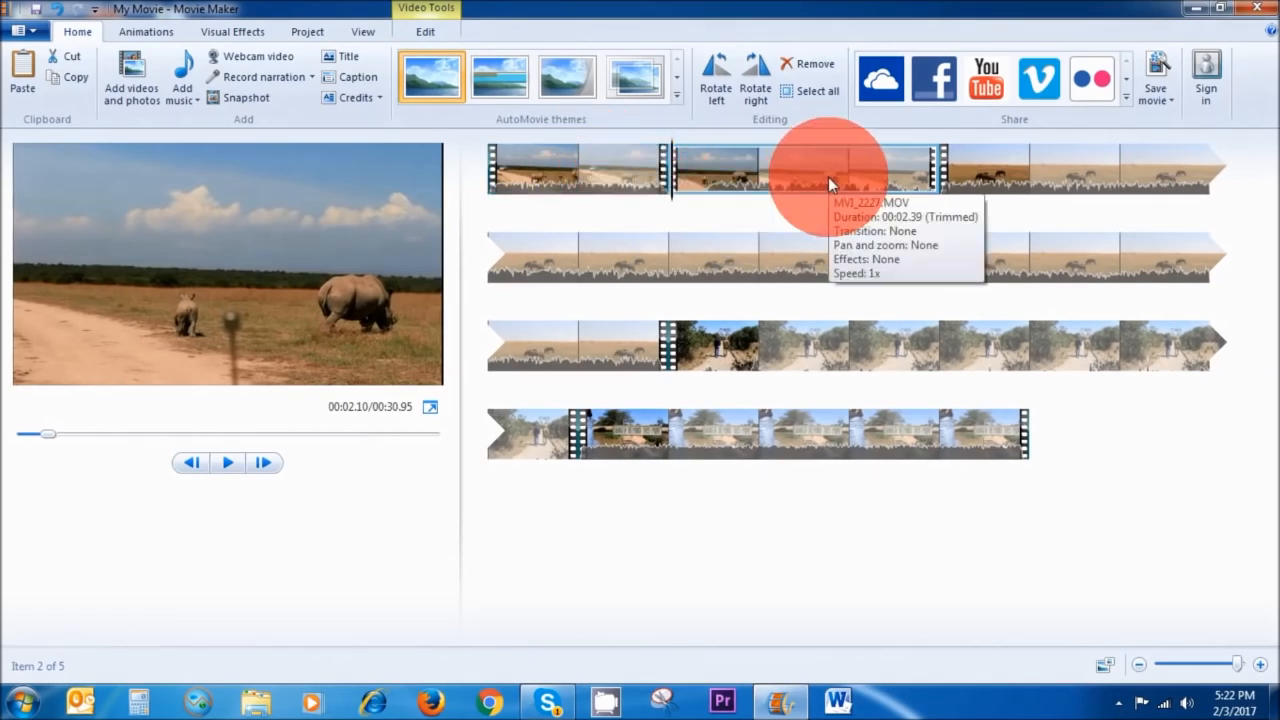
Raise the second clip's video volume.
double_click(740, 188)
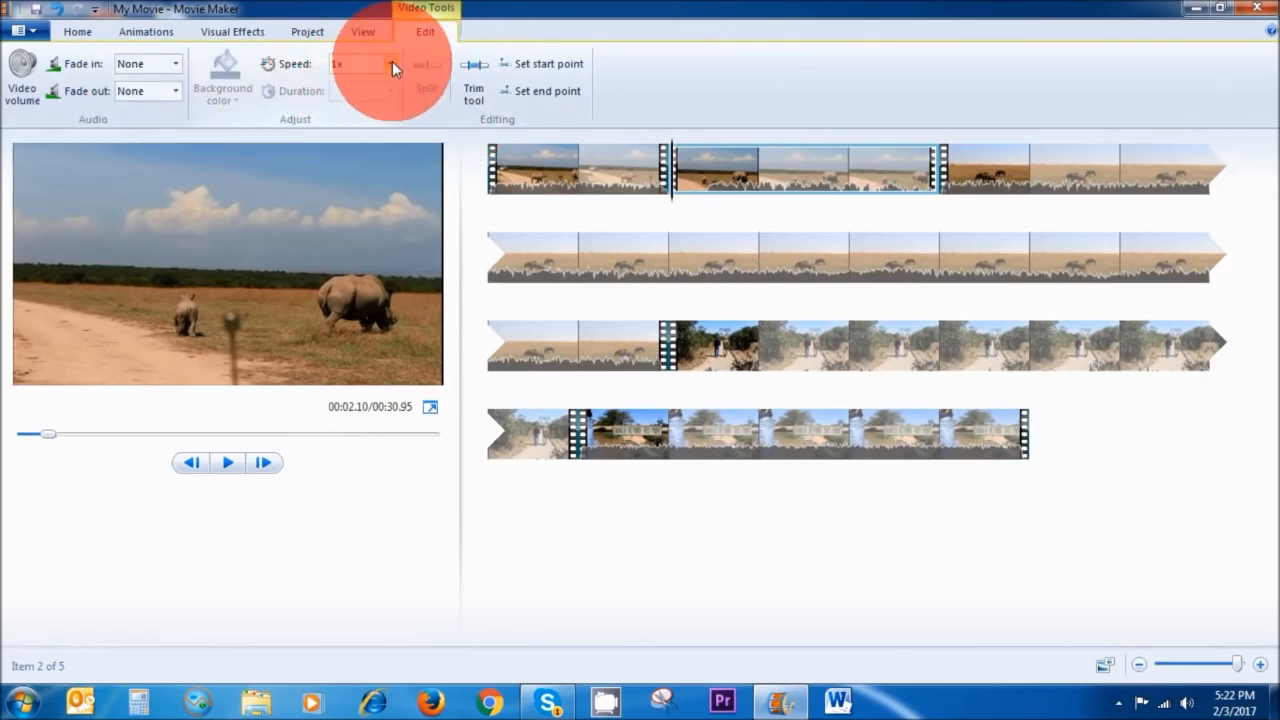
click(20, 90)
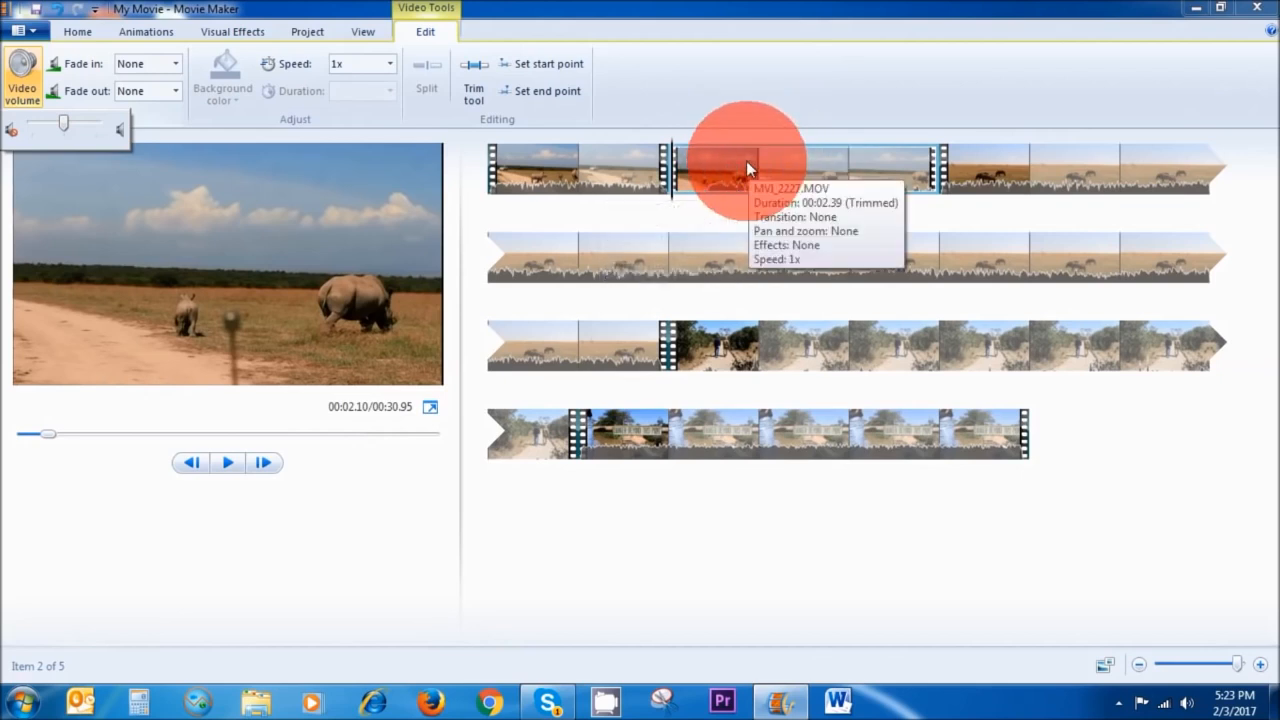
drag(64, 121, 94, 122)
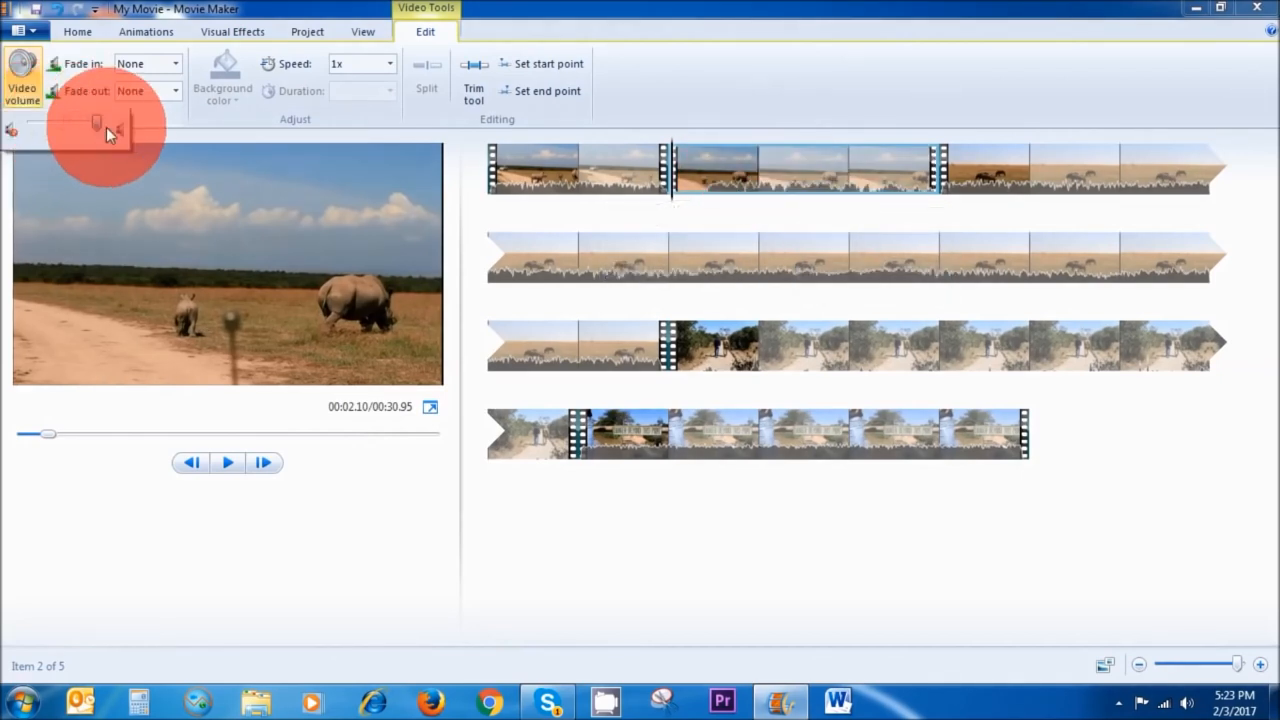
click(734, 203)
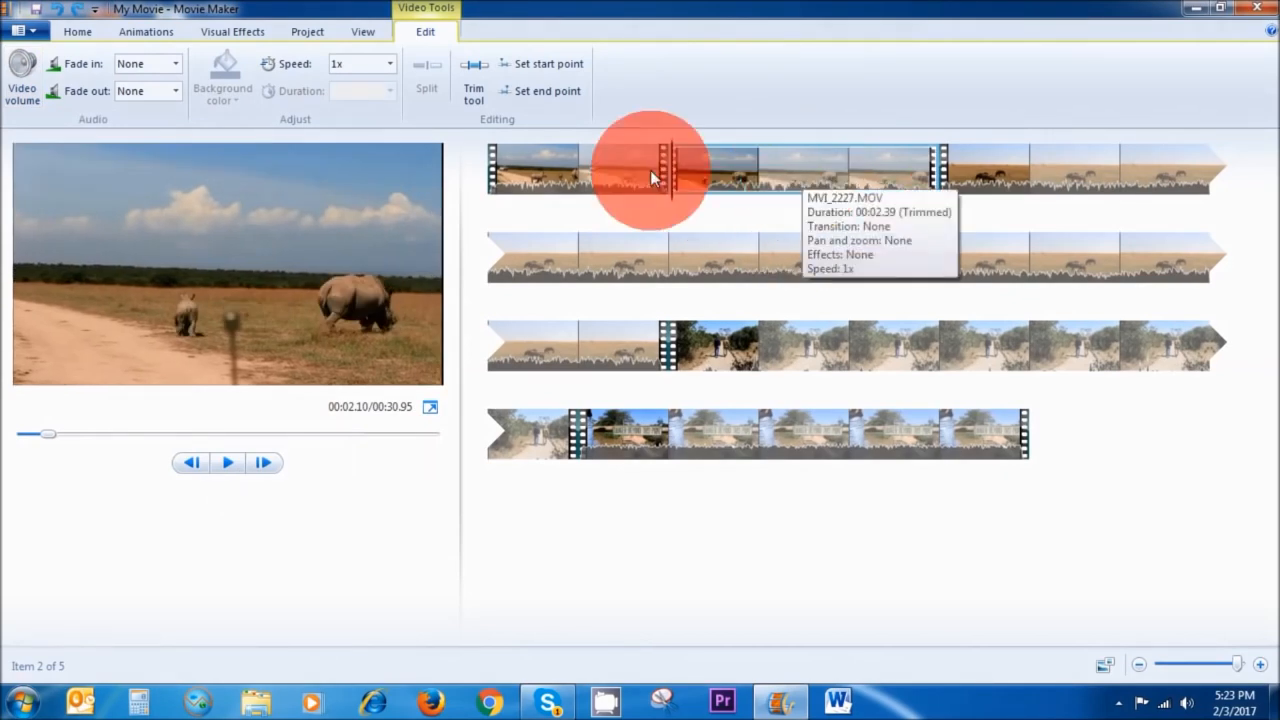
Set the second clip's playback speed to 4x and preview the movie from the start.
click(391, 64)
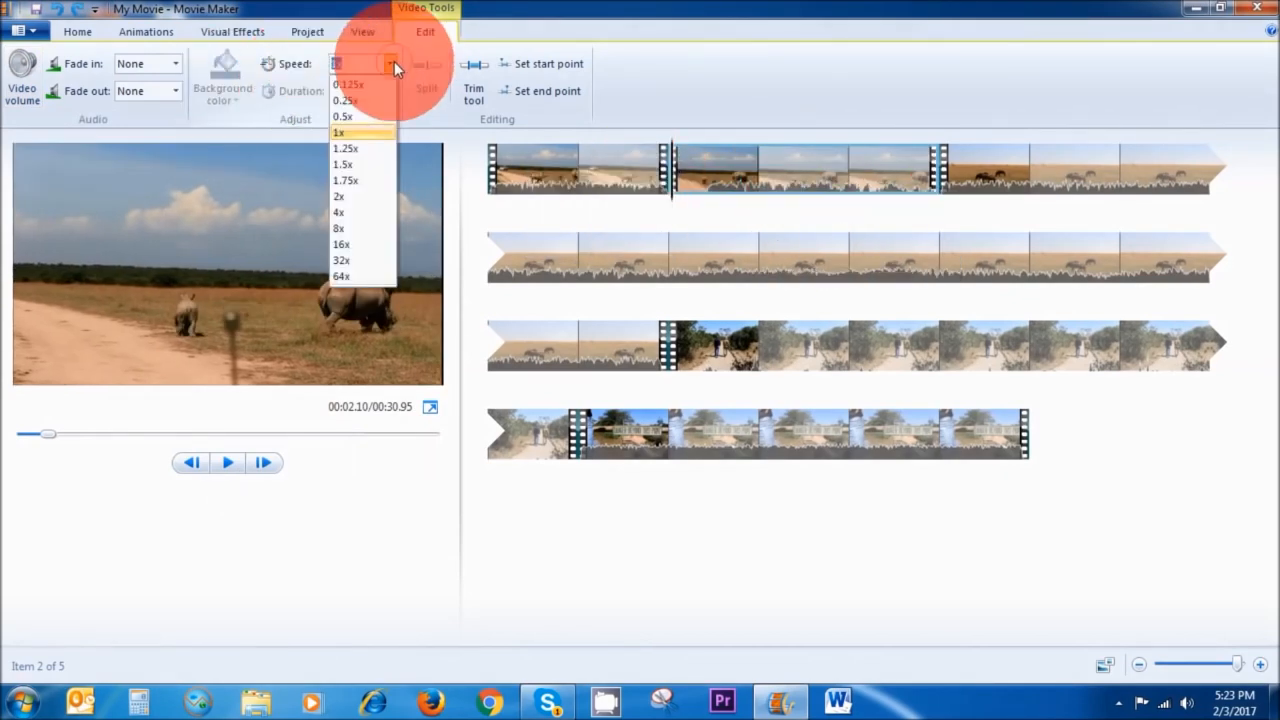
click(358, 212)
click(495, 195)
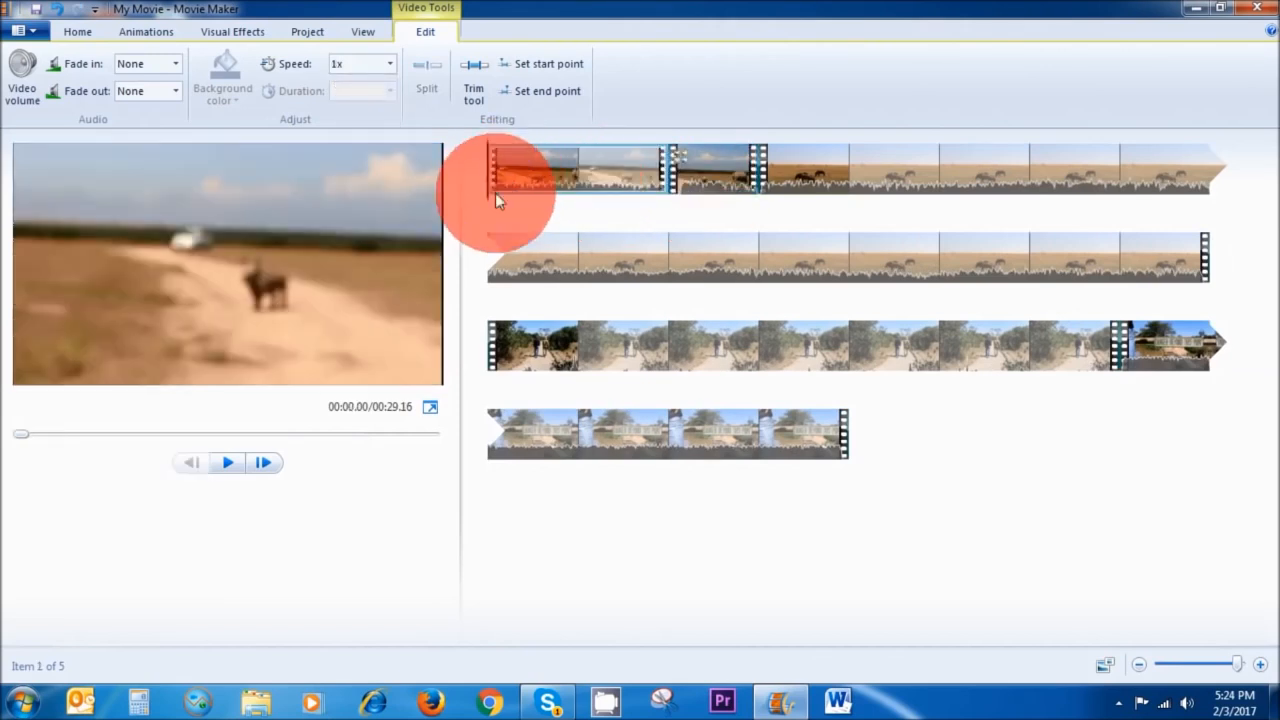
click(227, 464)
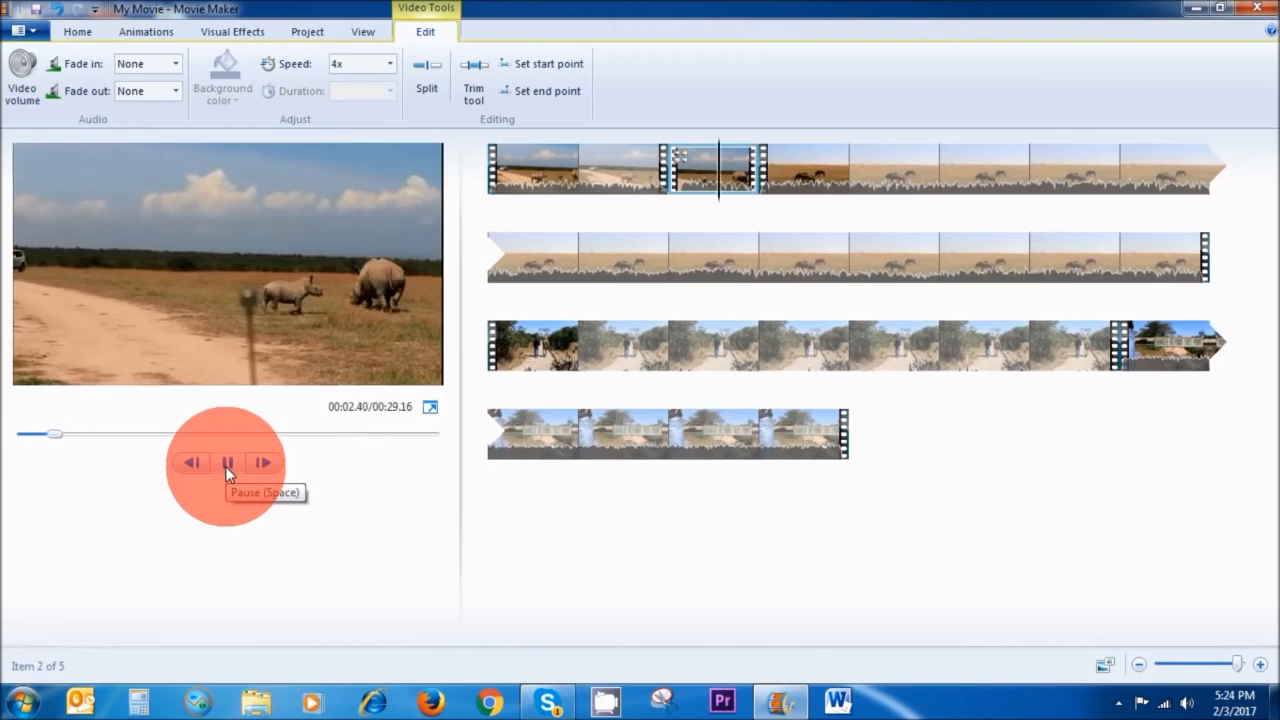
Mute the second clip's video volume completely.
click(586, 326)
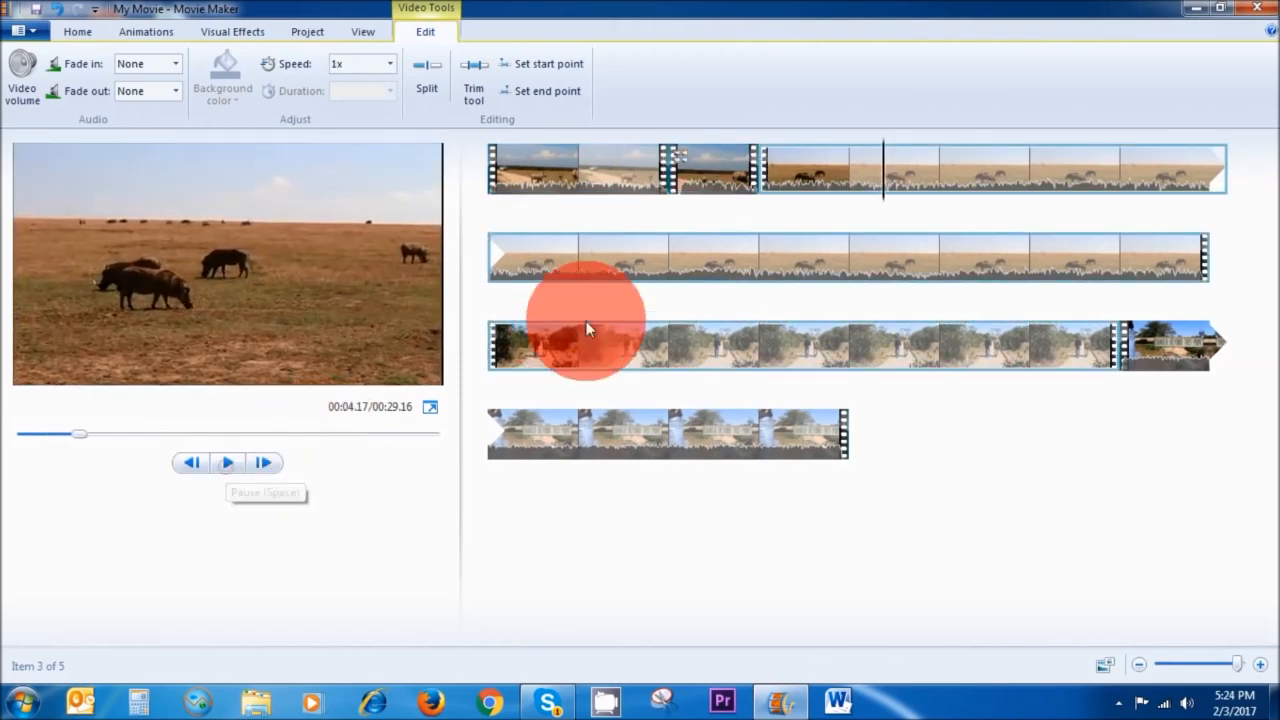
click(718, 166)
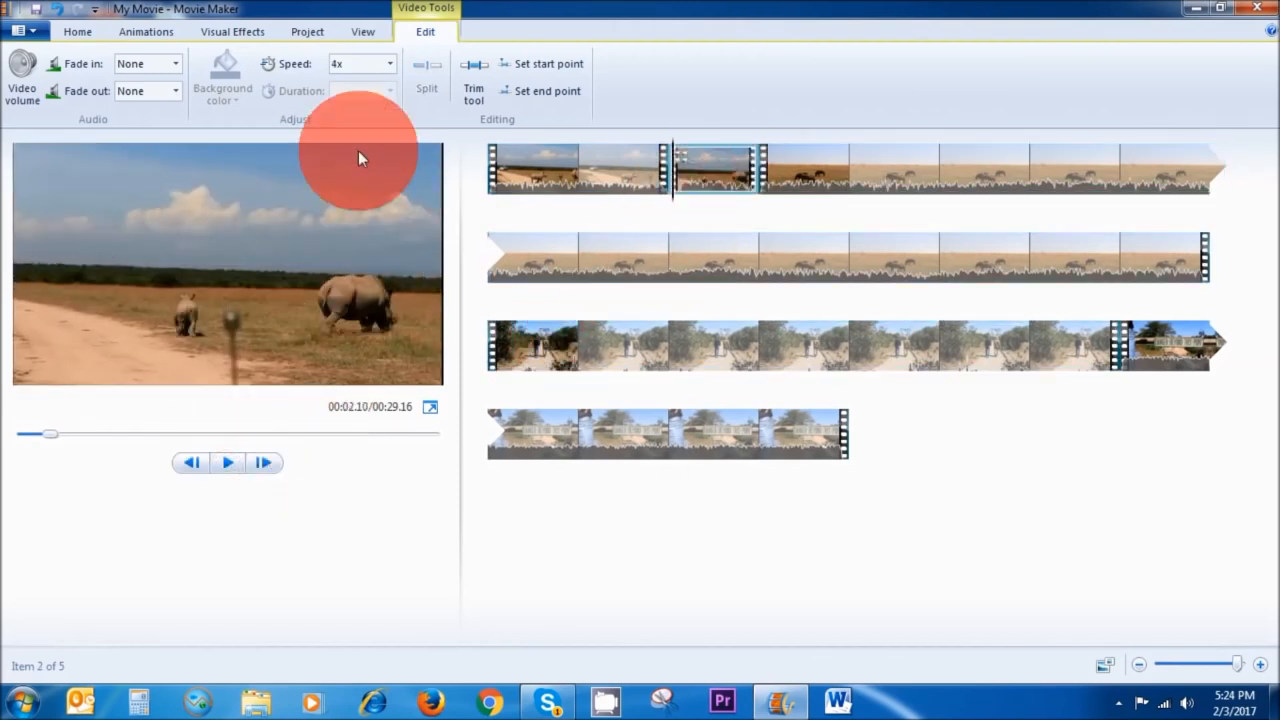
click(24, 100)
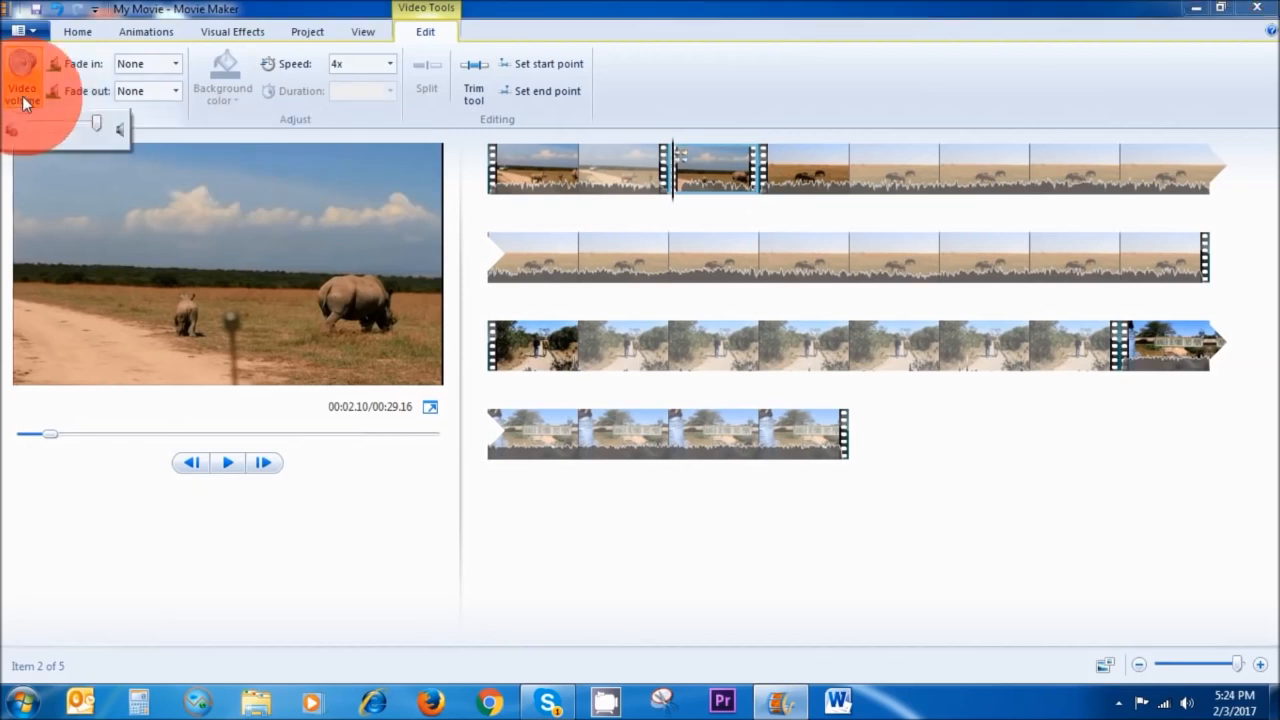
drag(94, 122, 28, 124)
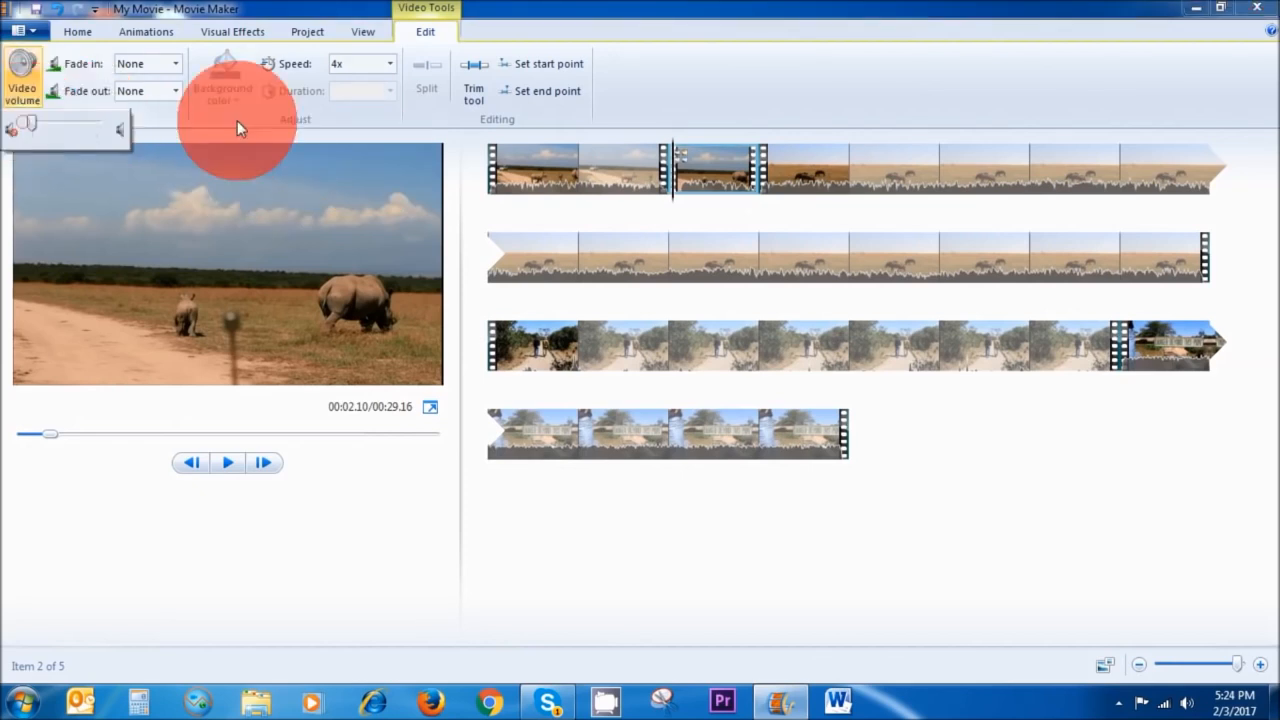
Play and pause a preview of the first clip from the movie's start.
click(521, 178)
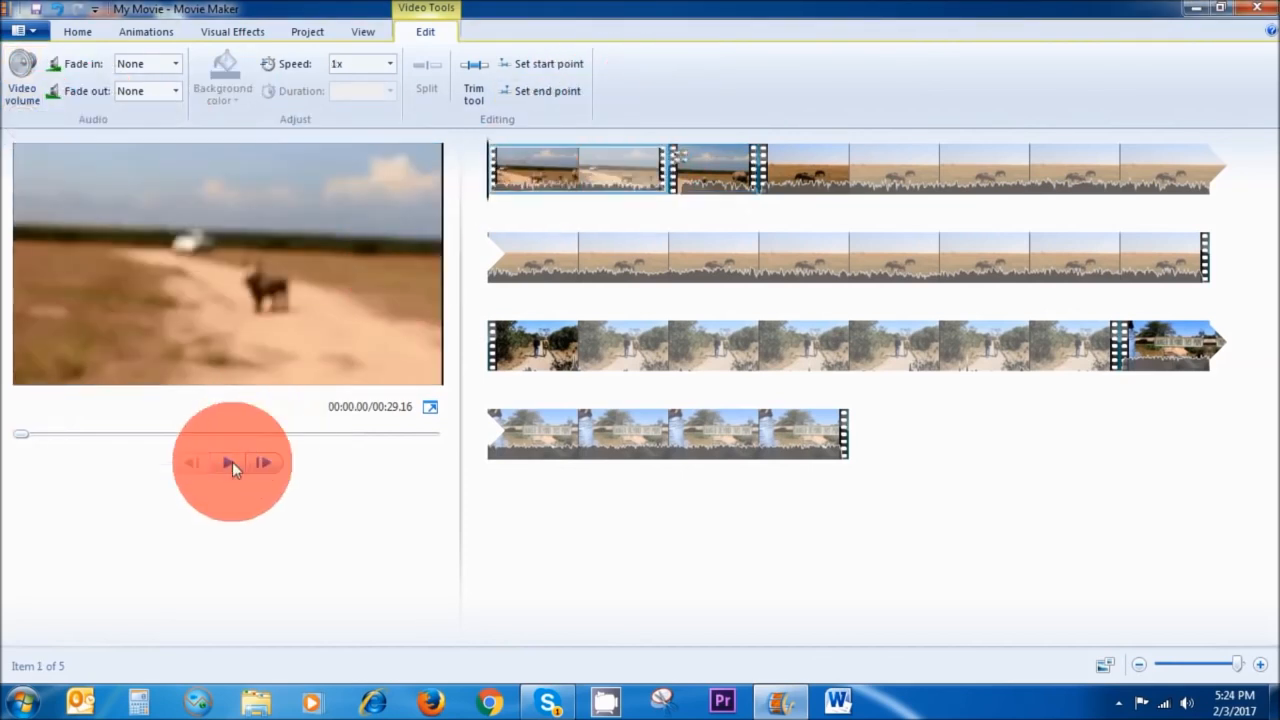
click(232, 462)
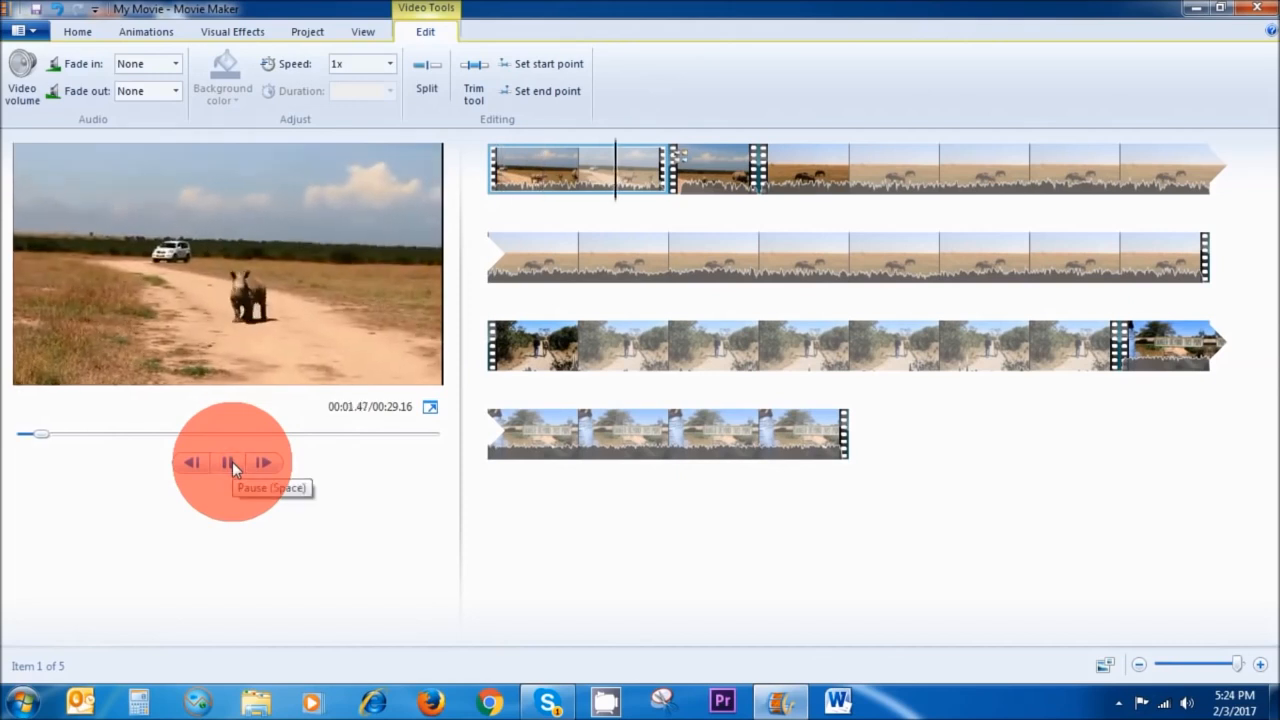
click(232, 462)
Apply a transition from the Dissolves group to the third clip.
click(749, 226)
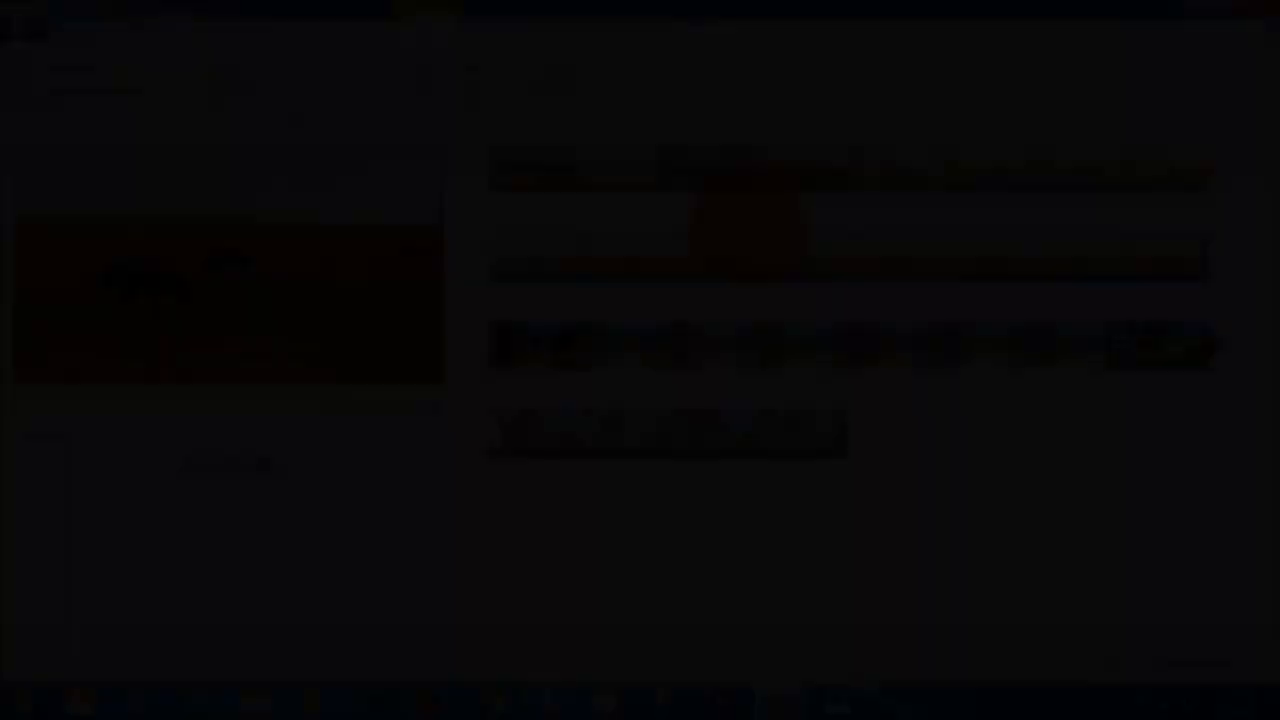
click(1057, 173)
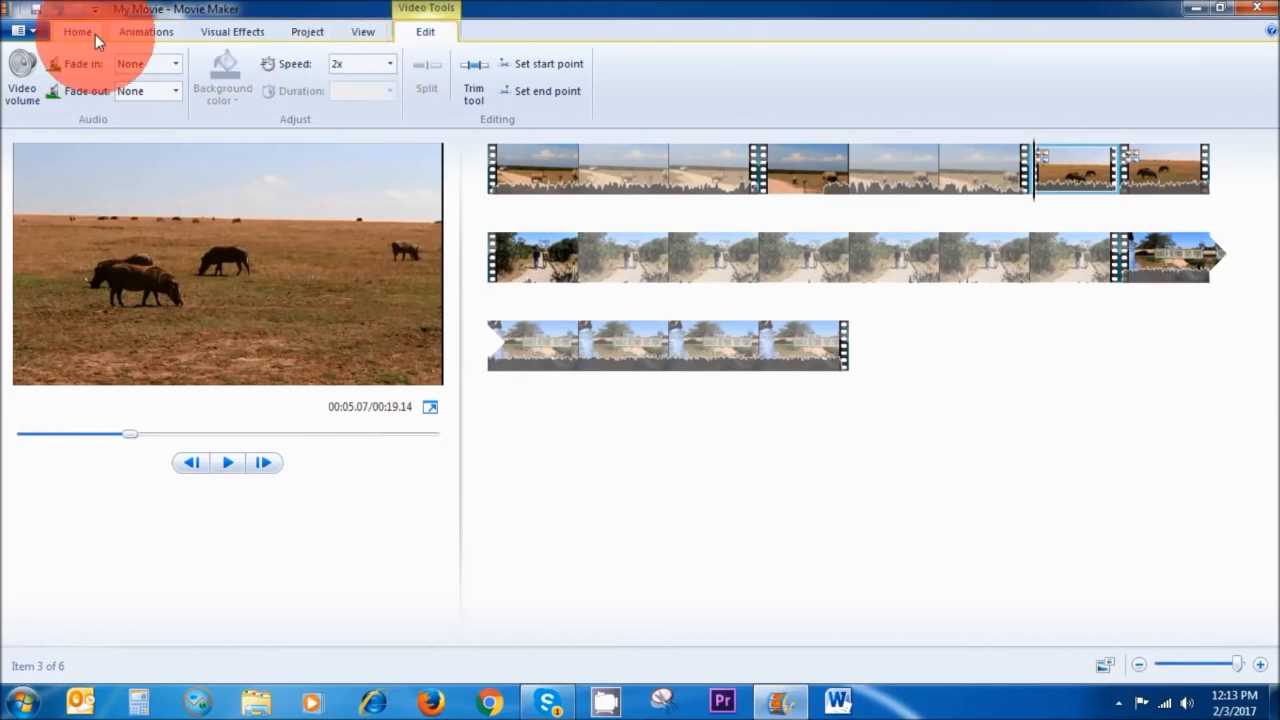
click(141, 32)
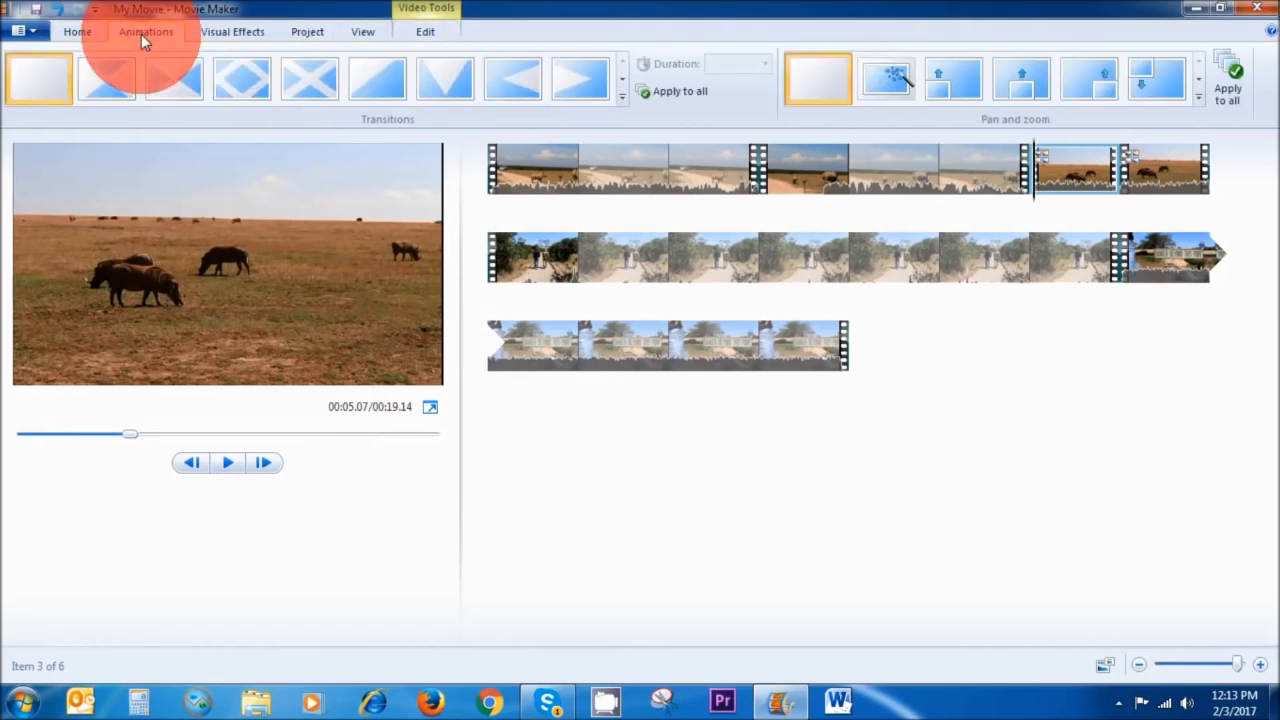
click(623, 97)
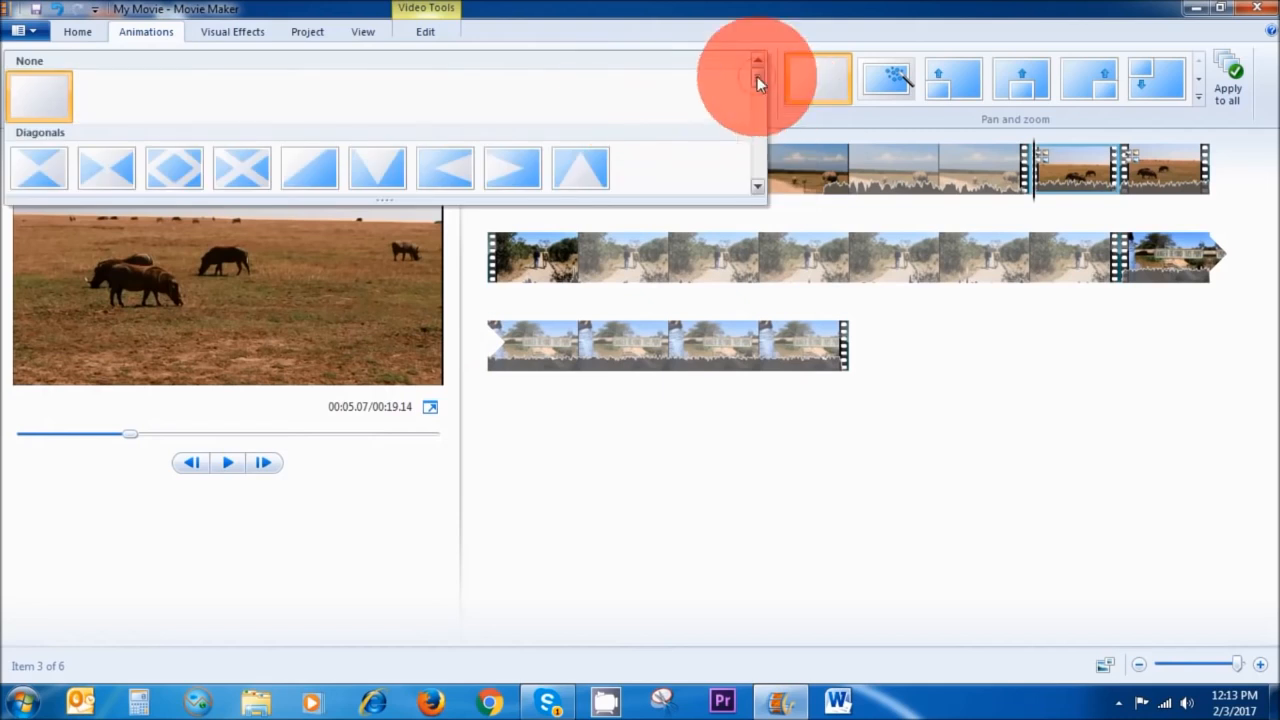
drag(757, 80, 757, 97)
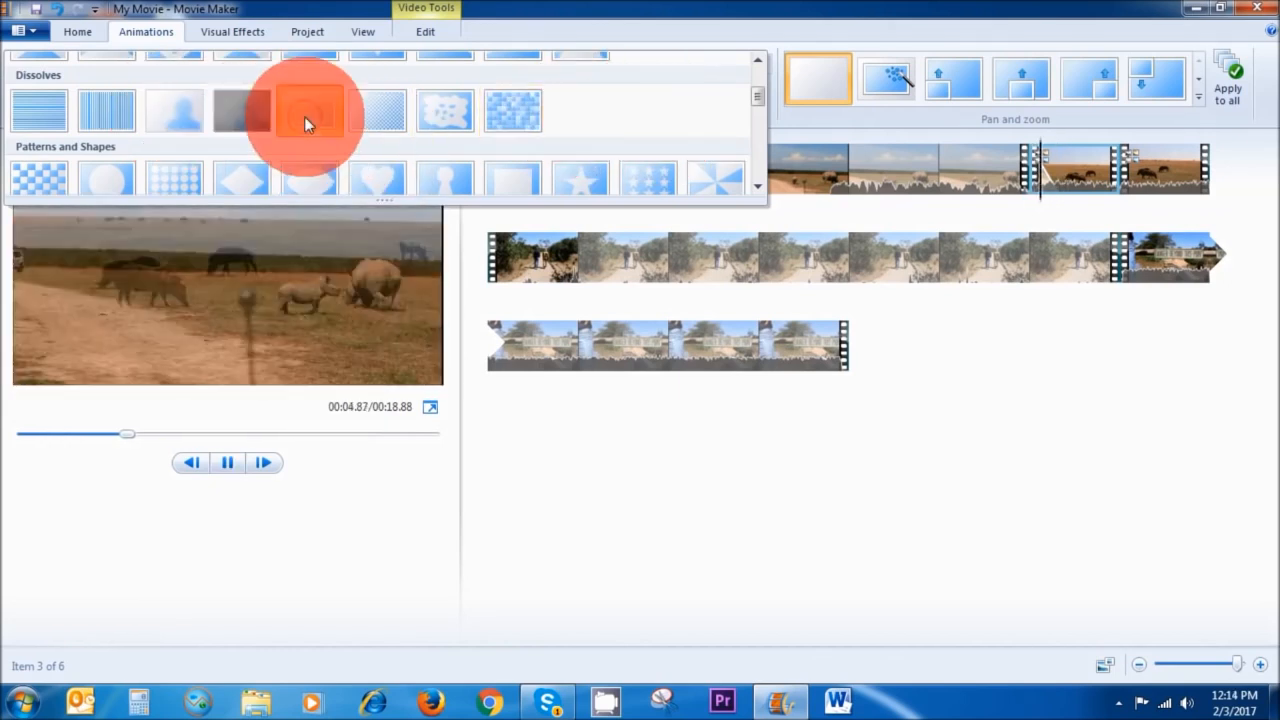
click(306, 115)
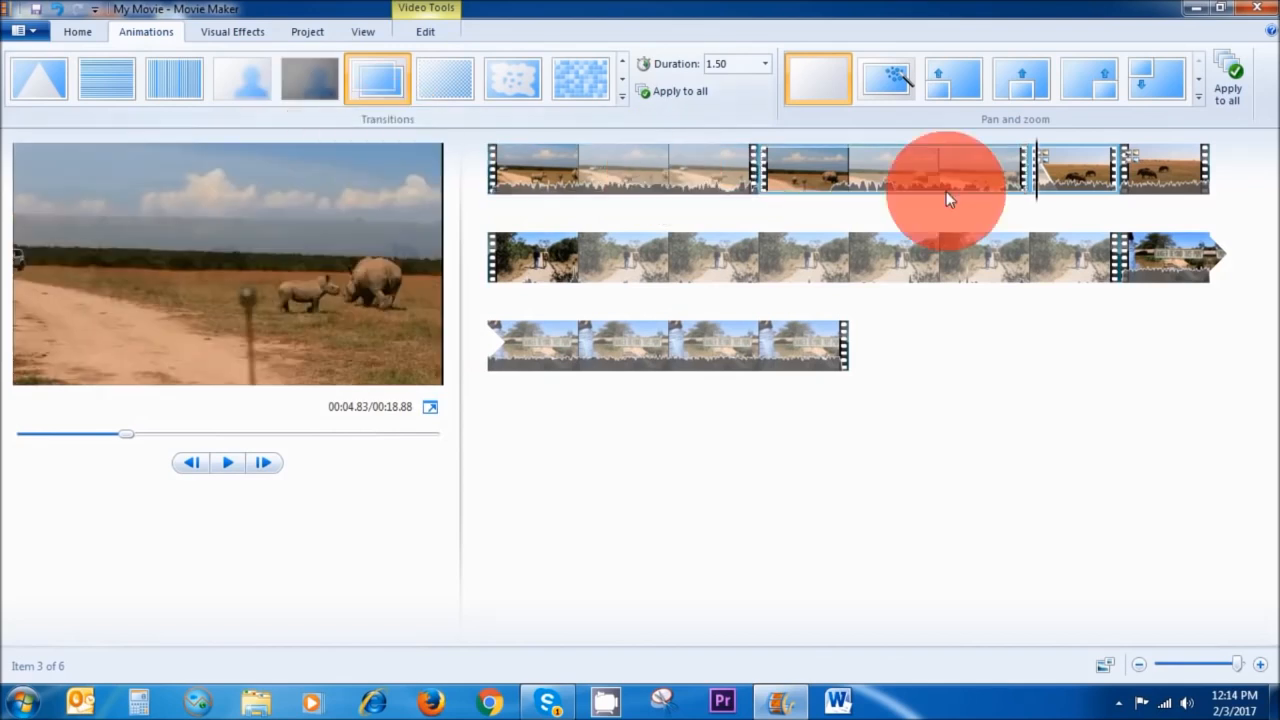
Apply the Blur - through black transition to the second clip with a duration of 0.50.
click(1033, 172)
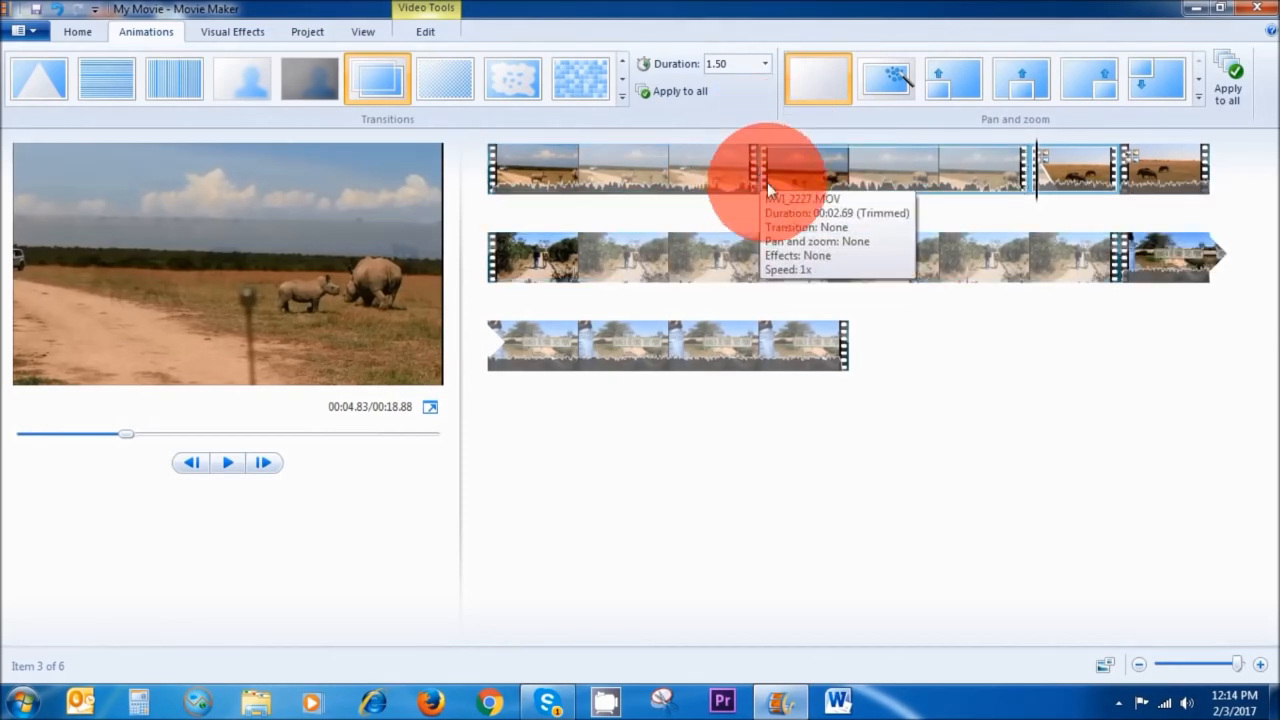
click(835, 171)
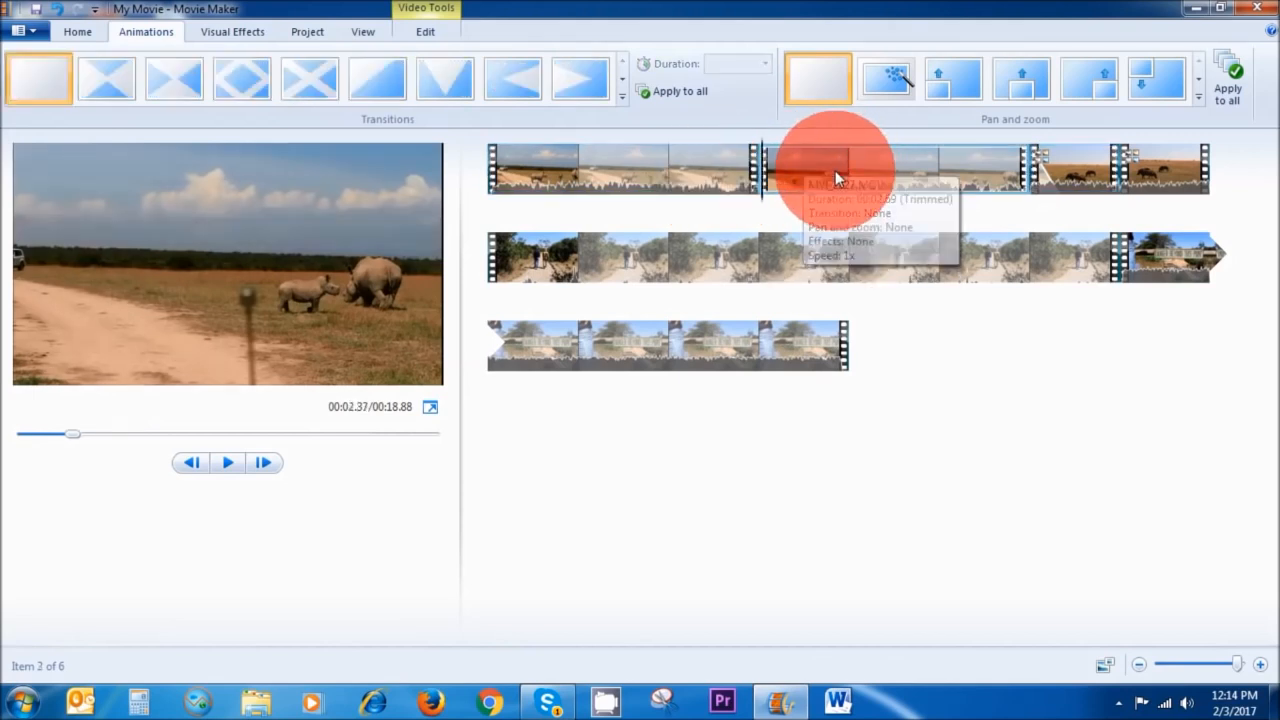
click(620, 97)
drag(749, 80, 746, 98)
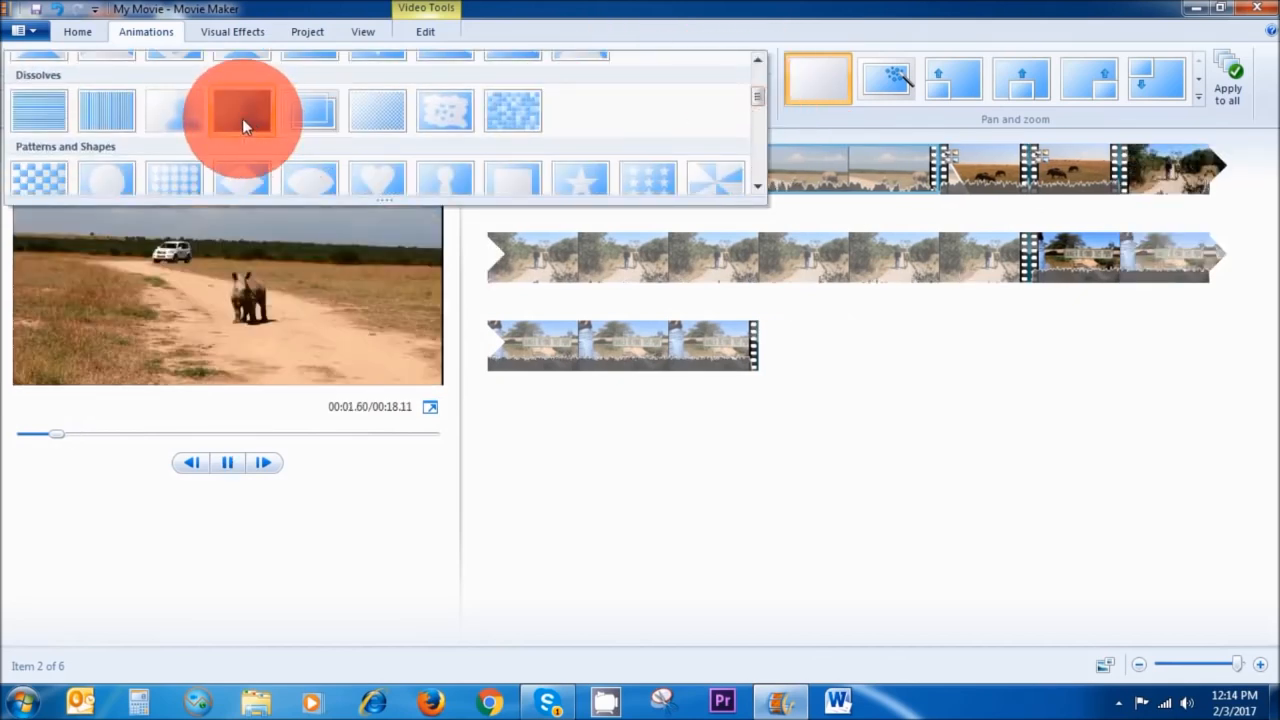
click(242, 118)
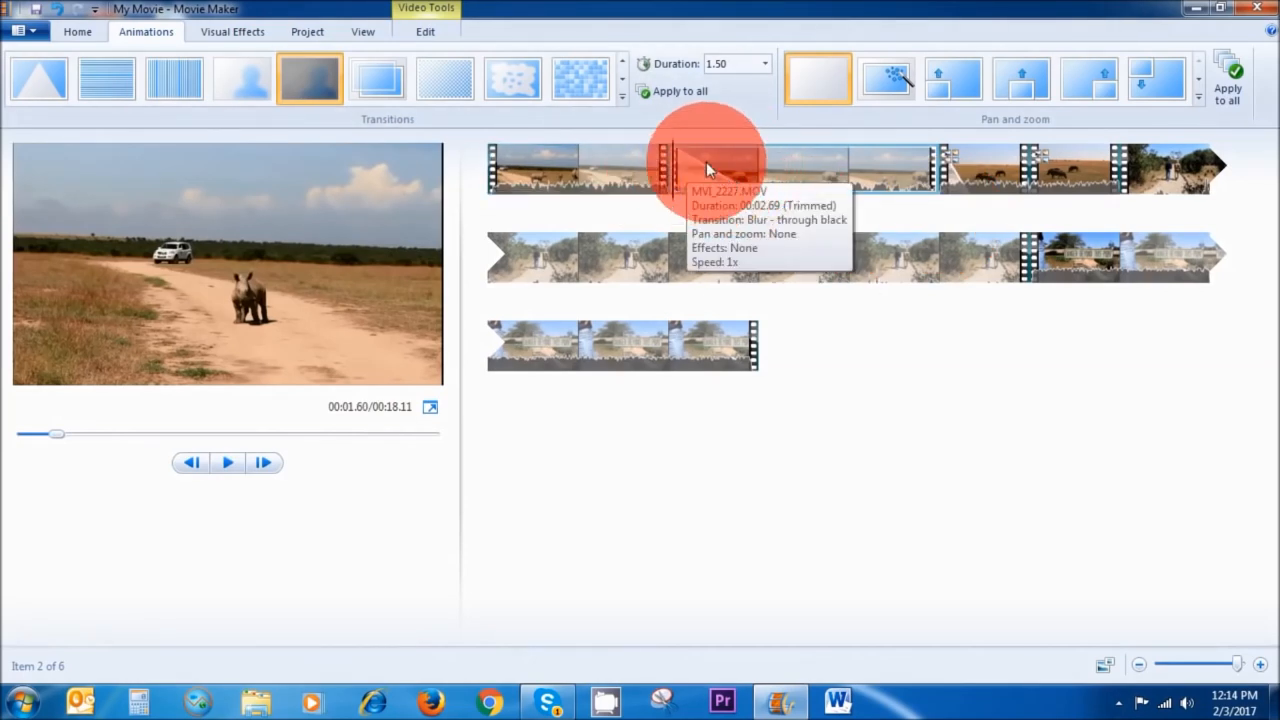
click(765, 68)
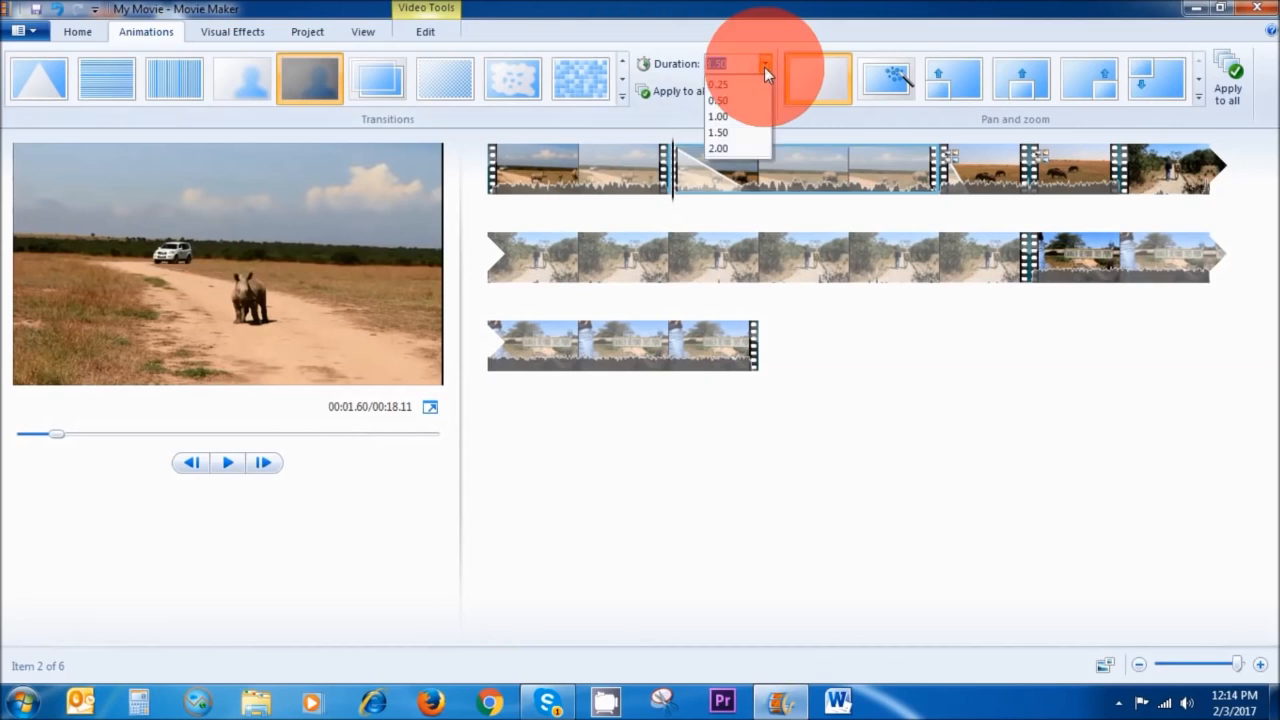
click(725, 100)
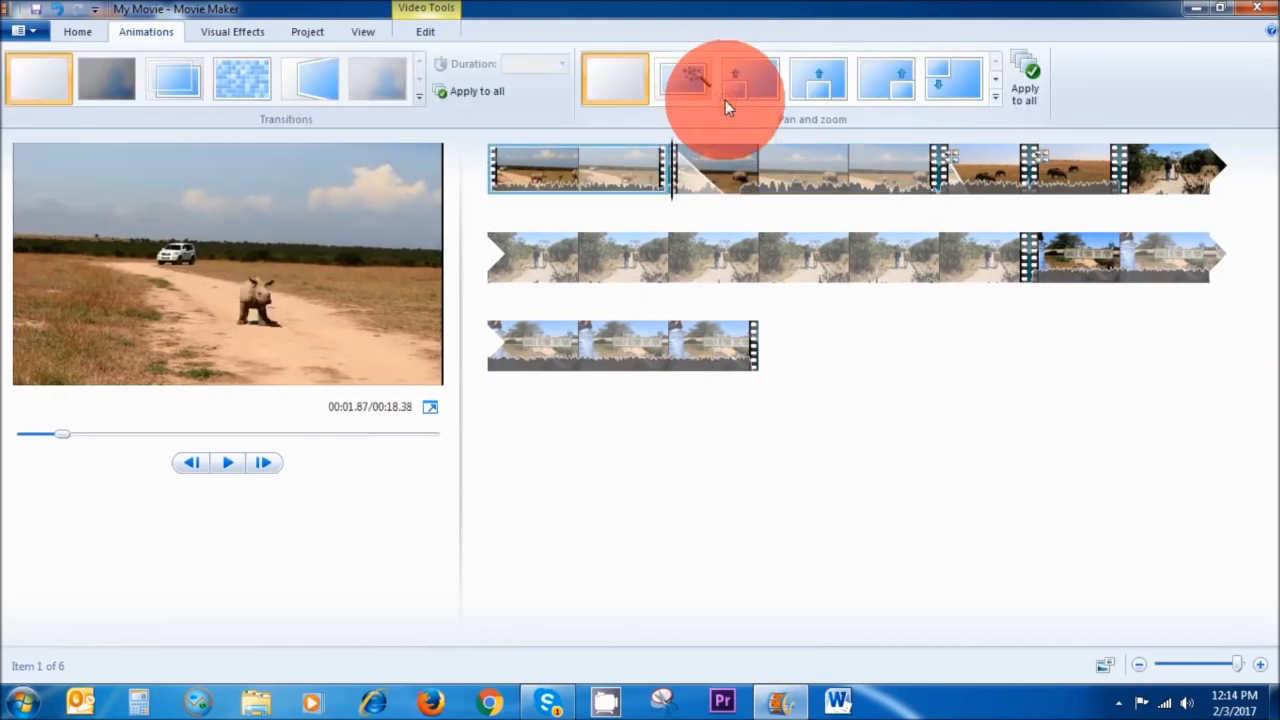
Select all clips and give every clip the Dissolves transition with a duration of 0.50.
click(686, 161)
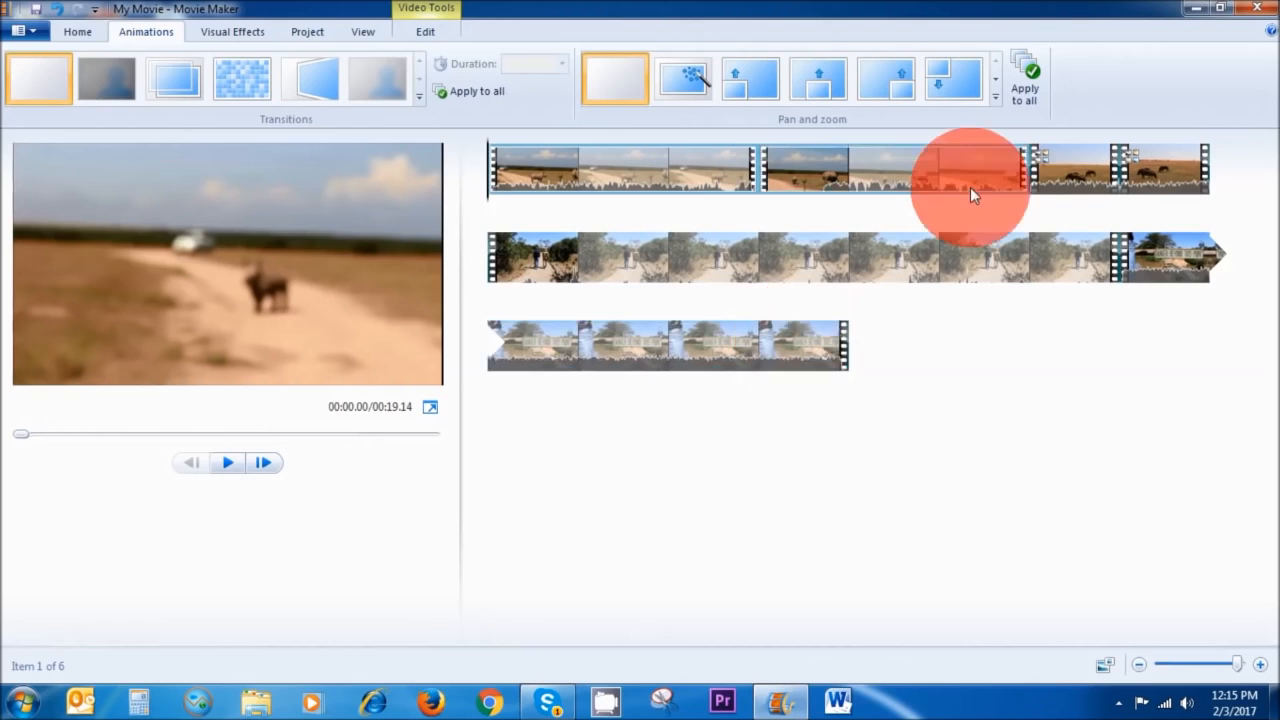
click(61, 38)
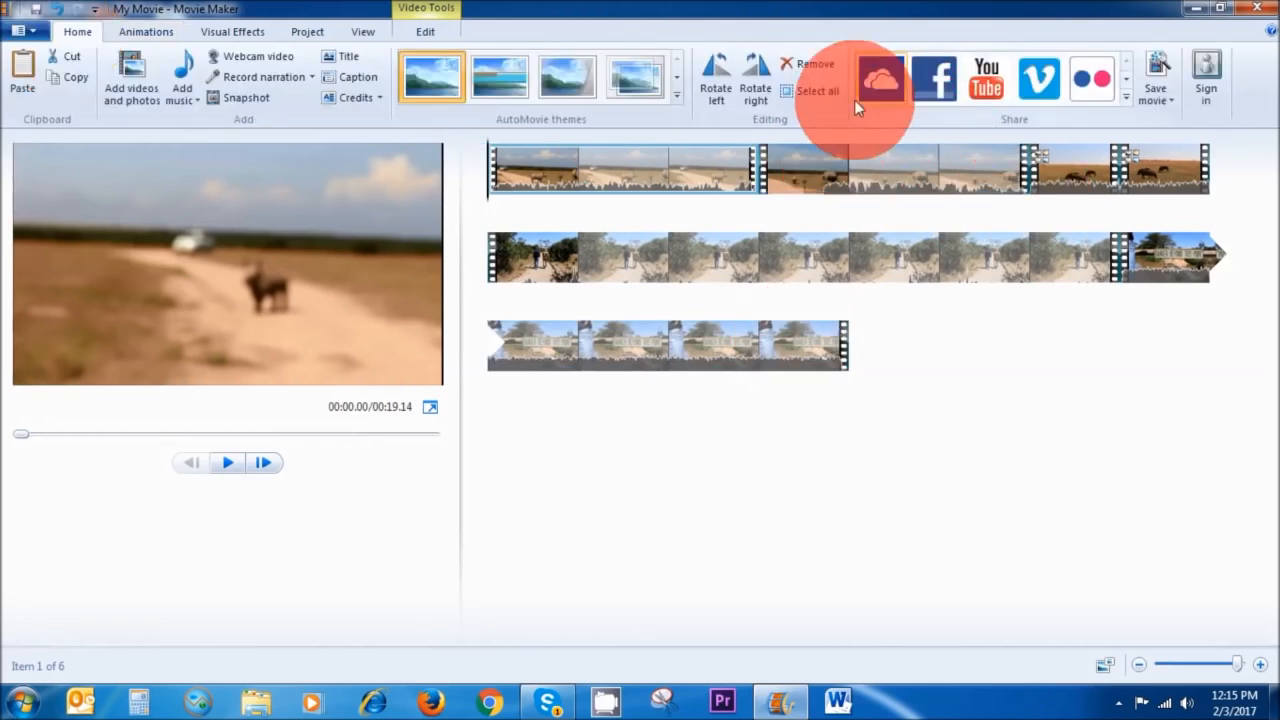
click(797, 96)
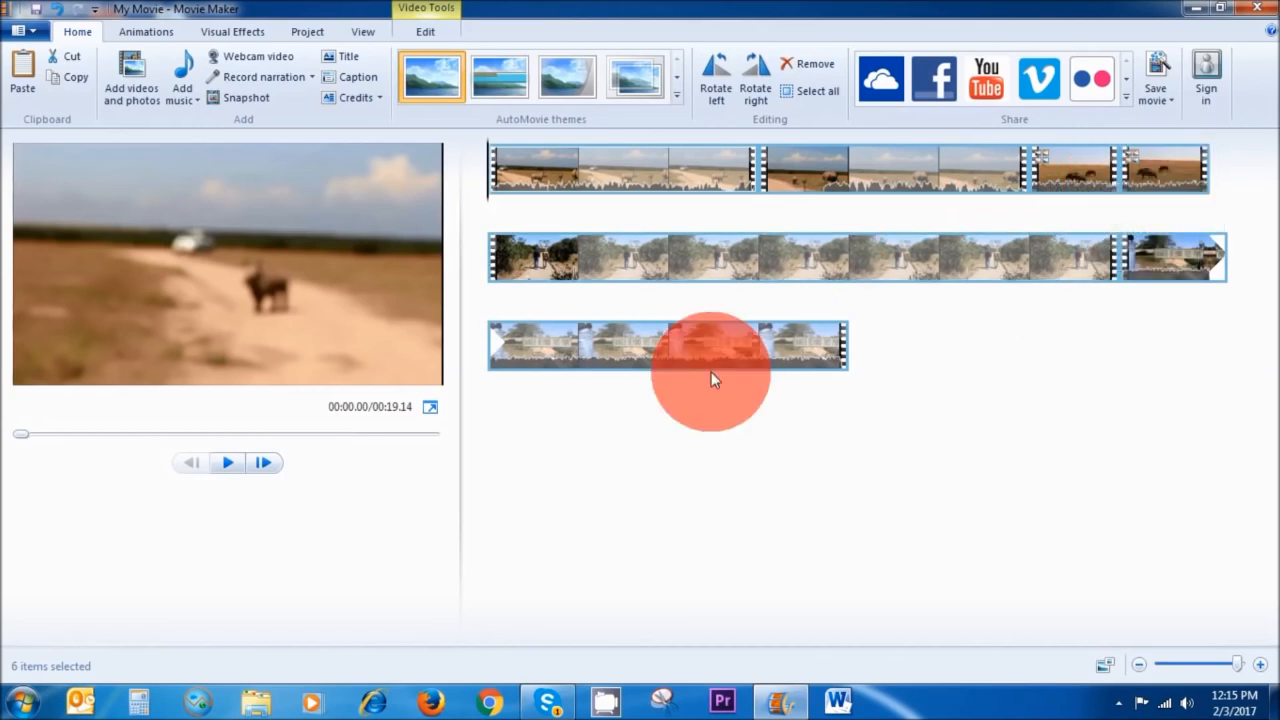
click(153, 31)
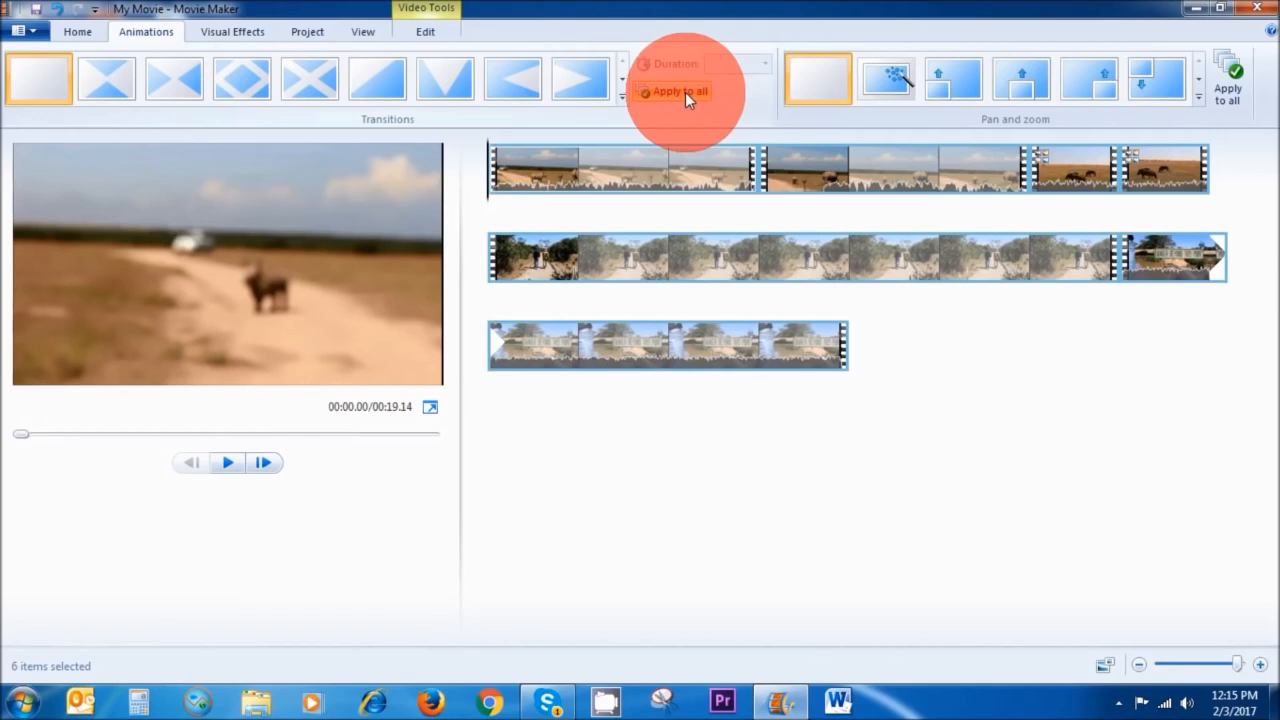
click(621, 92)
drag(760, 77, 759, 96)
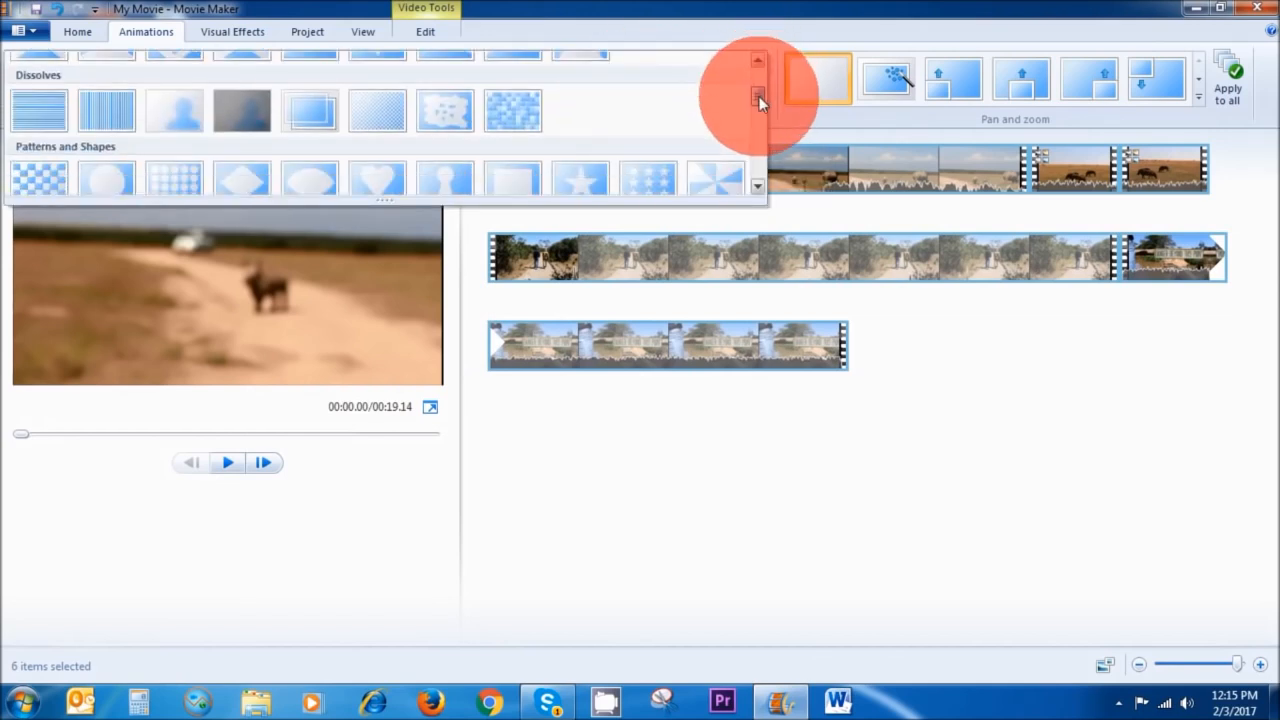
click(308, 115)
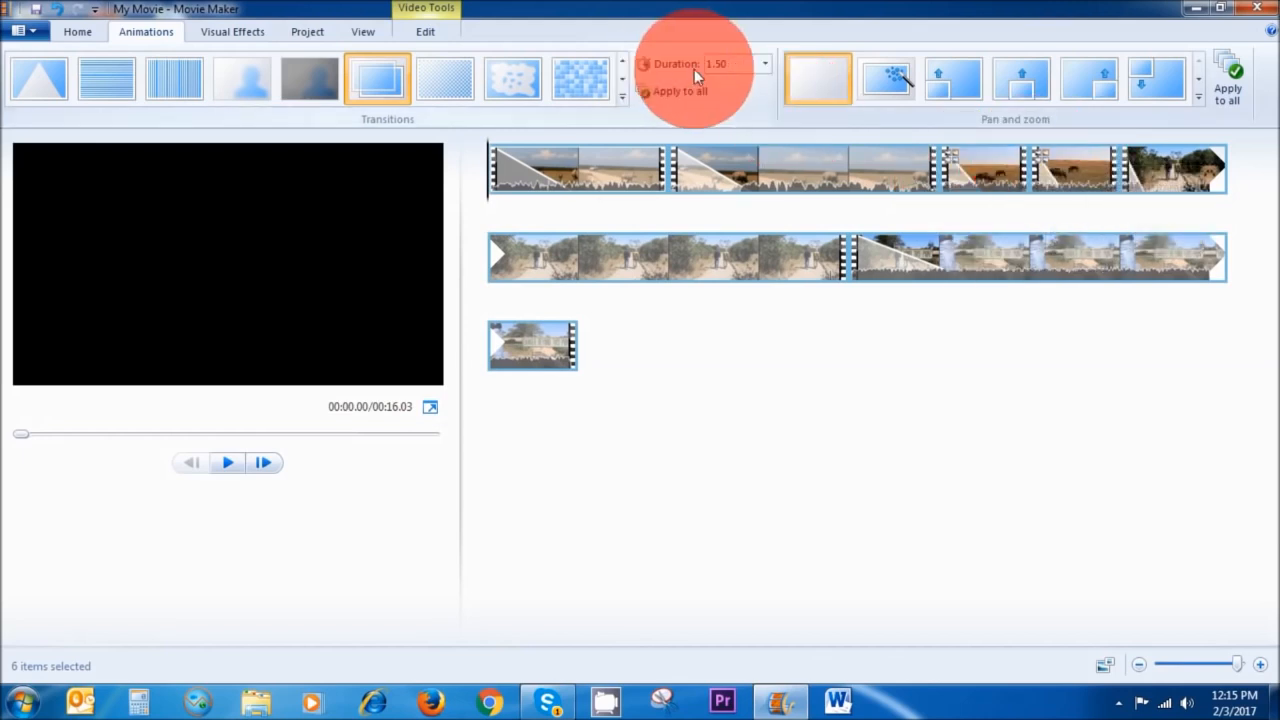
click(766, 64)
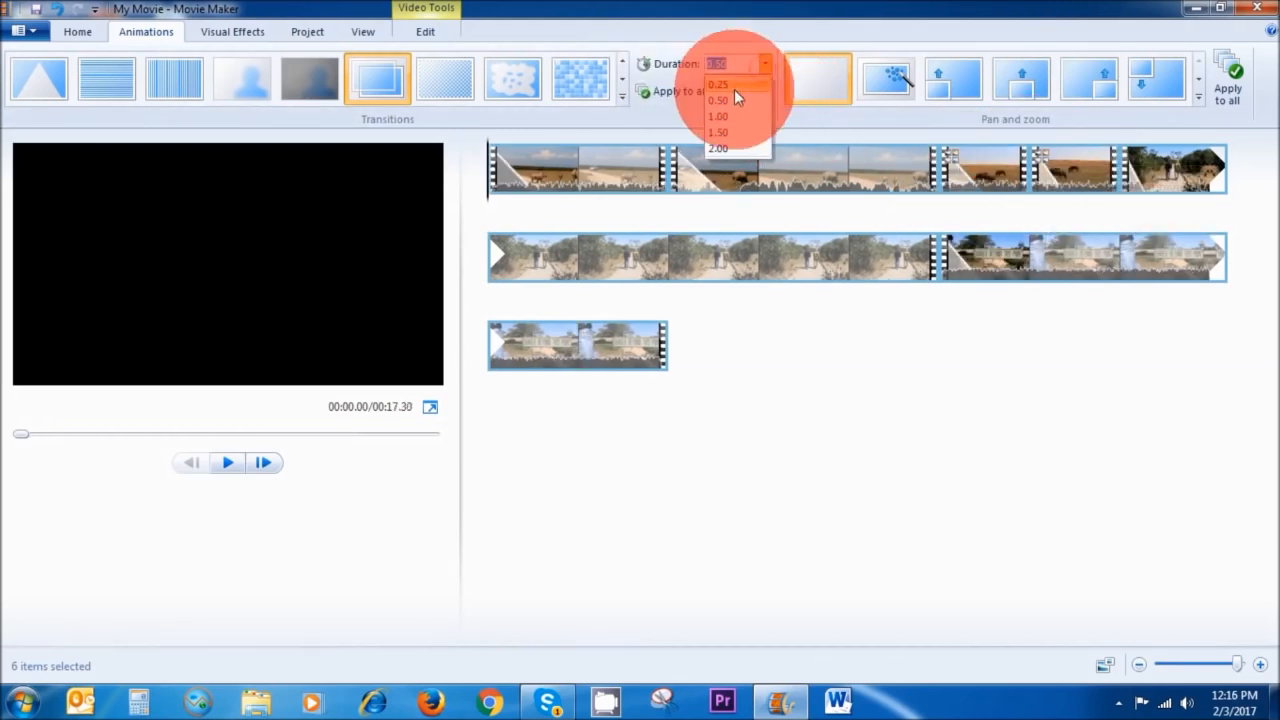
click(734, 98)
Preview the movie with its transitions and return the playhead to the start.
click(226, 463)
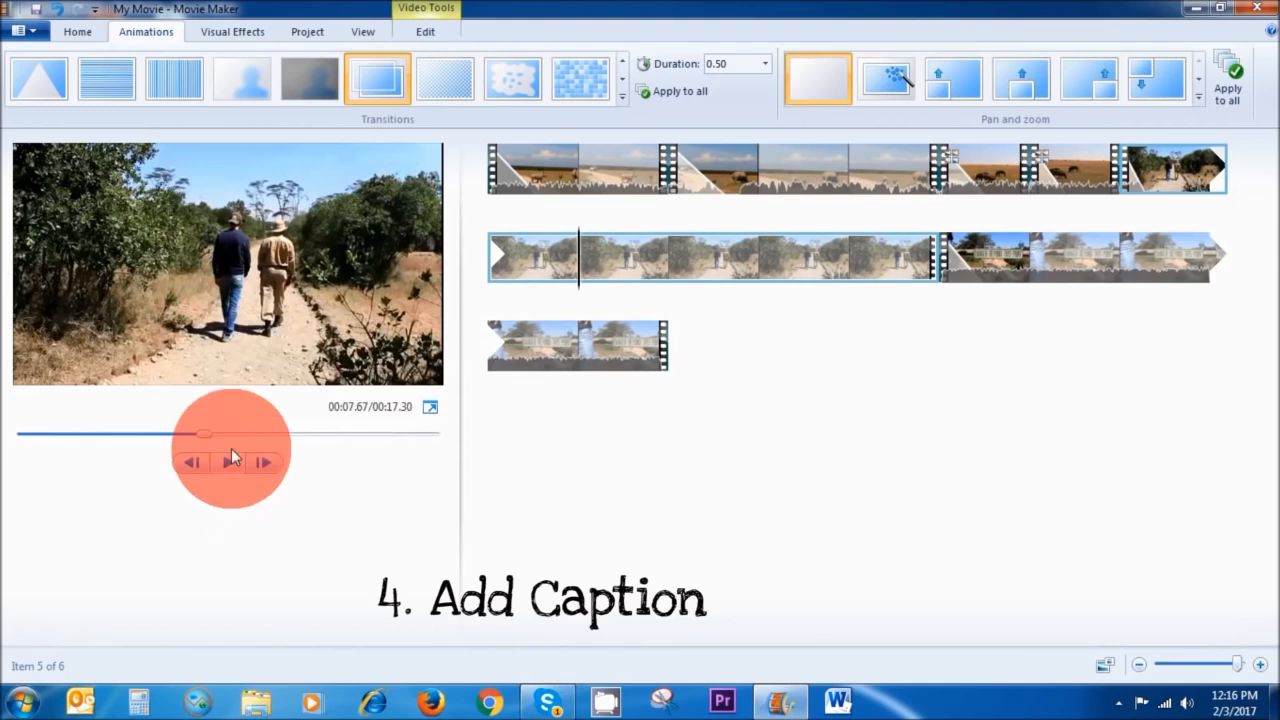
click(74, 31)
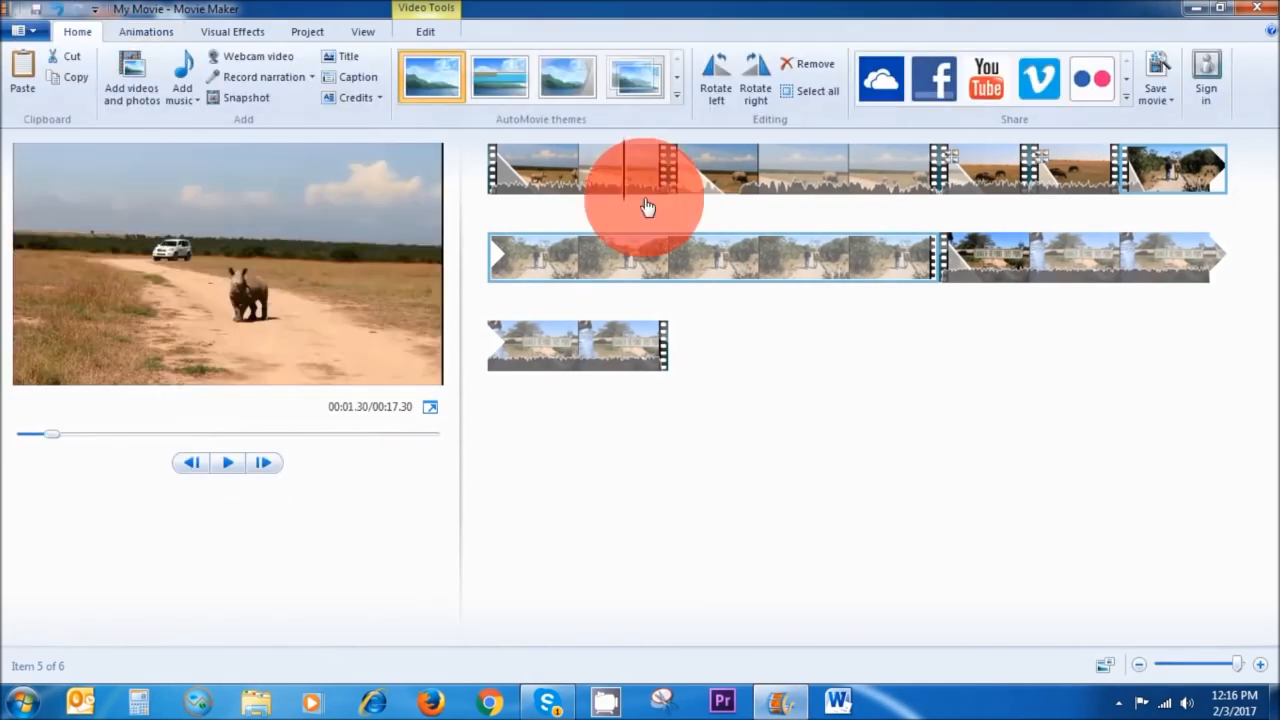
drag(644, 200, 491, 204)
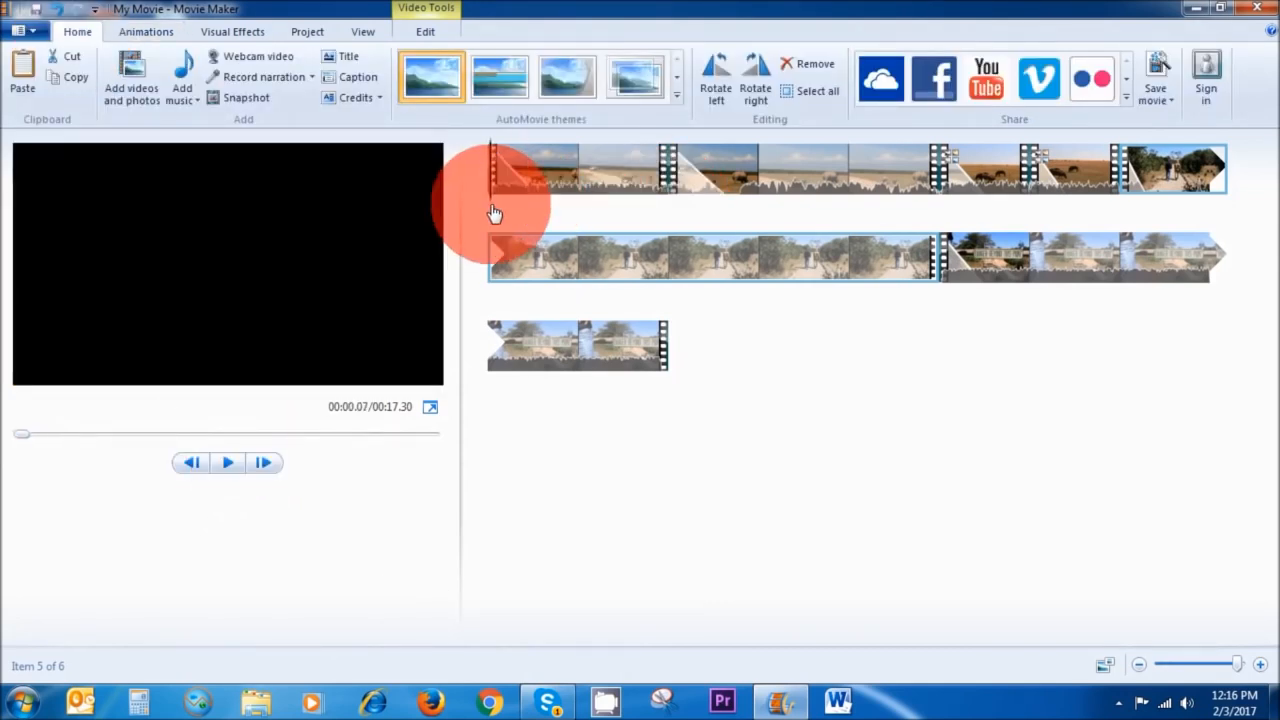
Add a caption reading "September 2016 Safari" to the first clip.
click(500, 205)
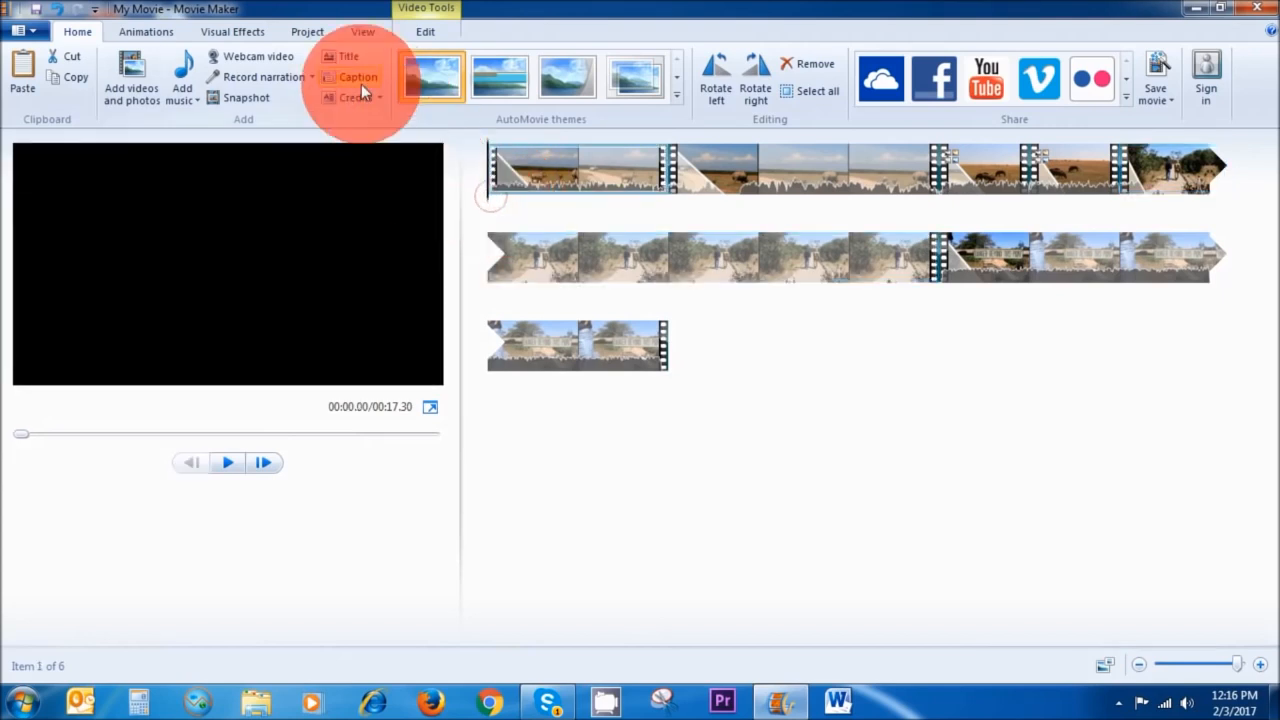
click(360, 83)
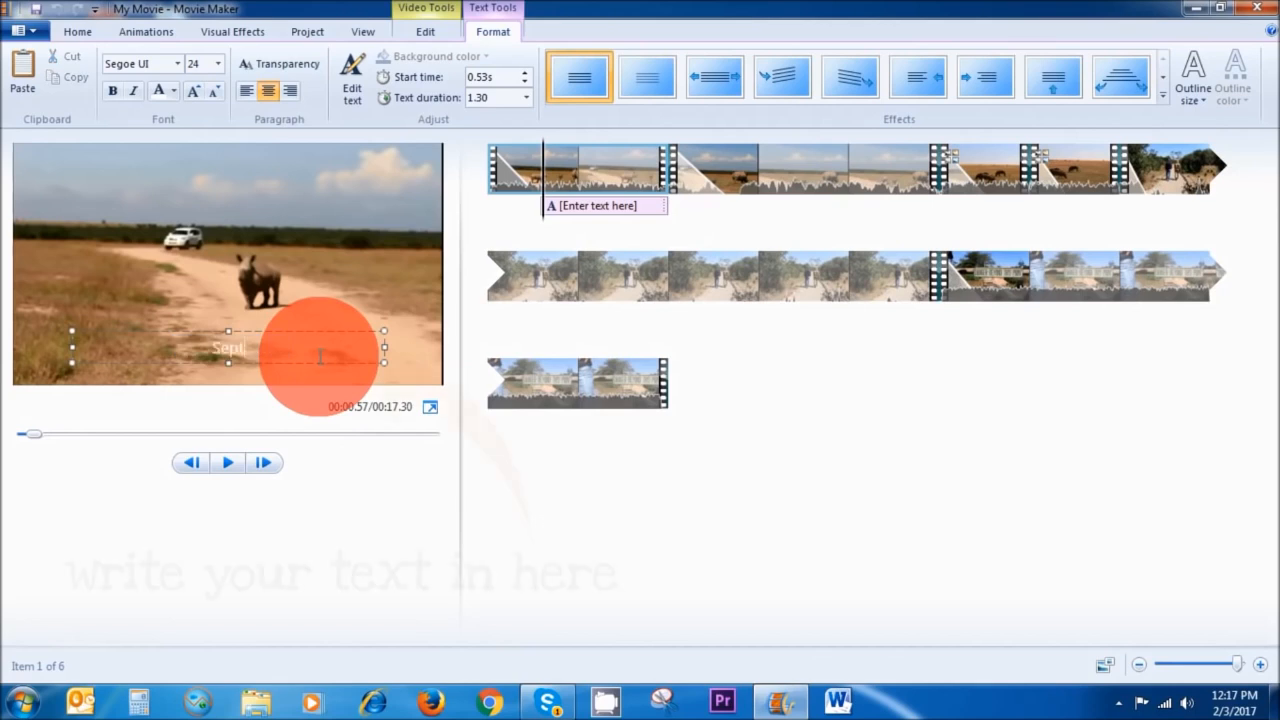
text(ember 2016 Safari)
Move the caption on the timeline to the very beginning of the movie.
drag(666, 205, 590, 200)
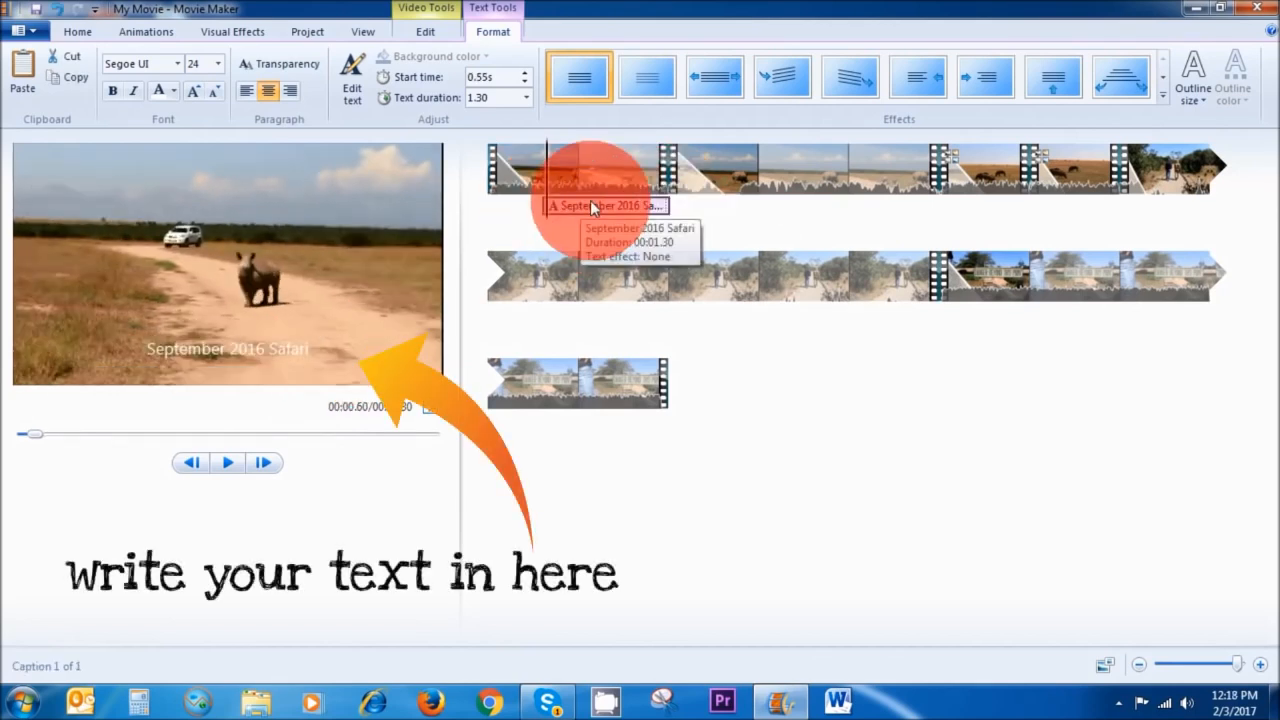
double_click(583, 206)
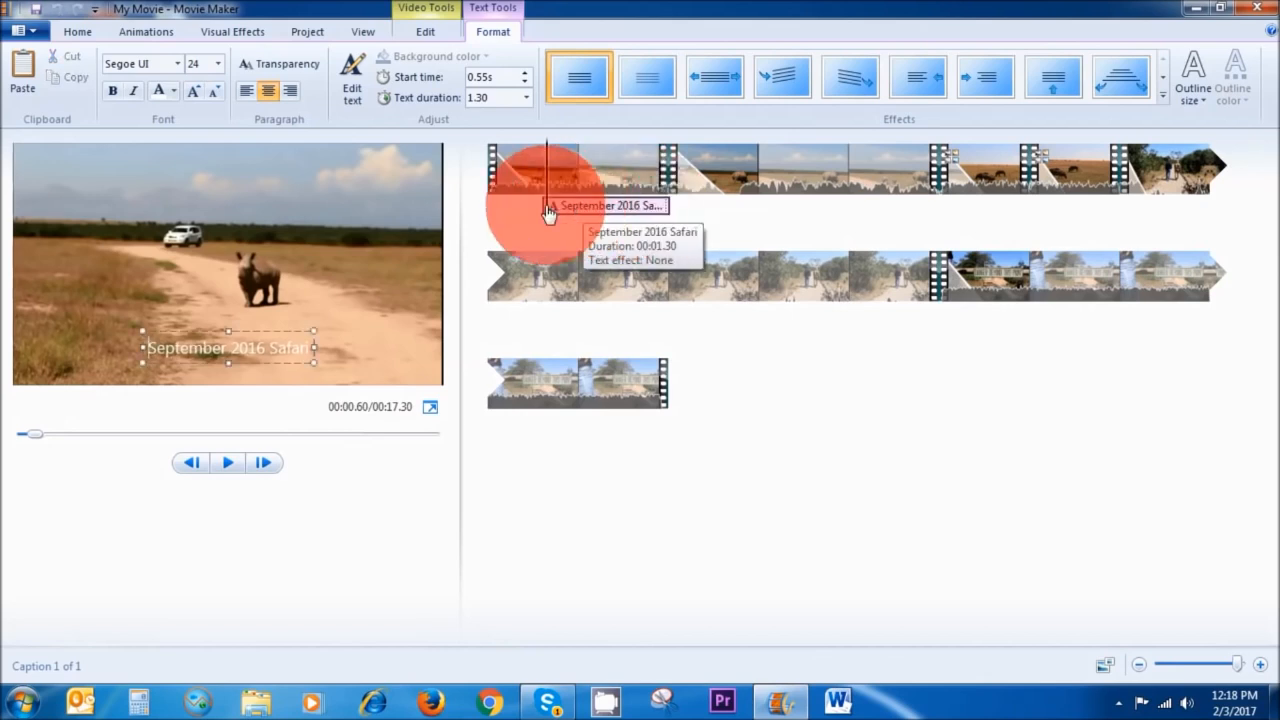
drag(597, 209, 543, 204)
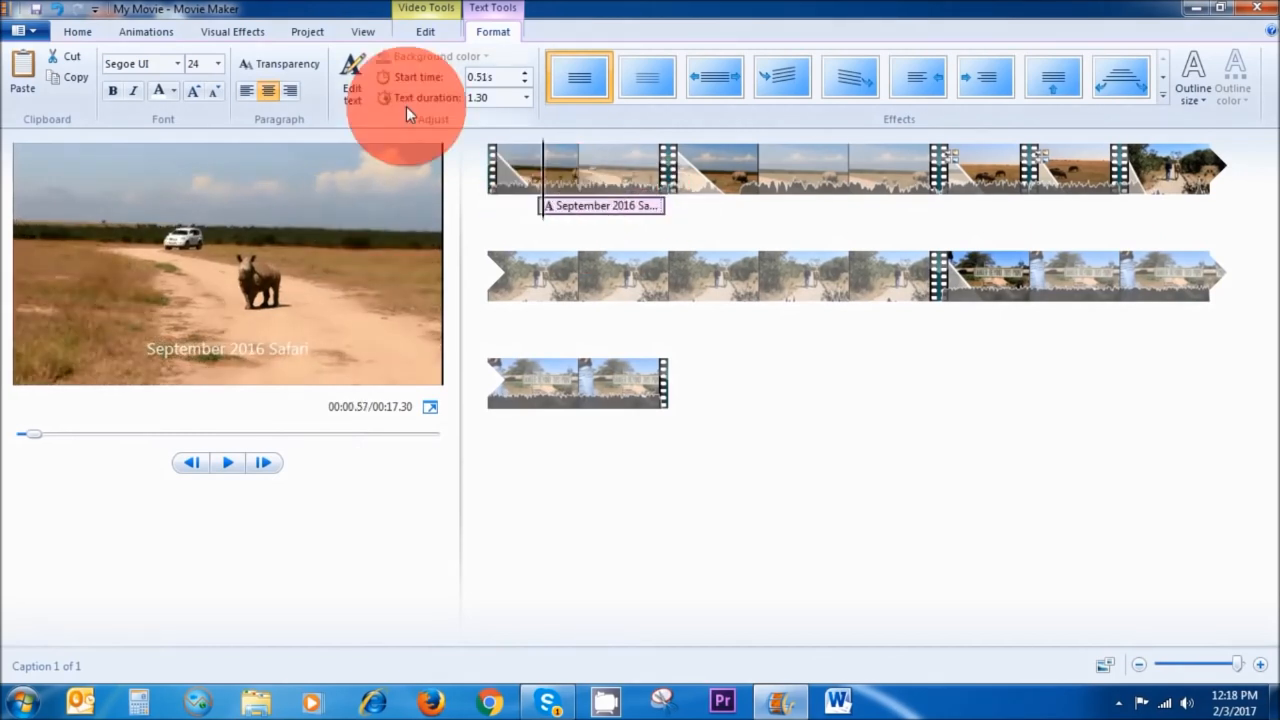
Set the caption's text duration to 4.00 seconds.
click(527, 98)
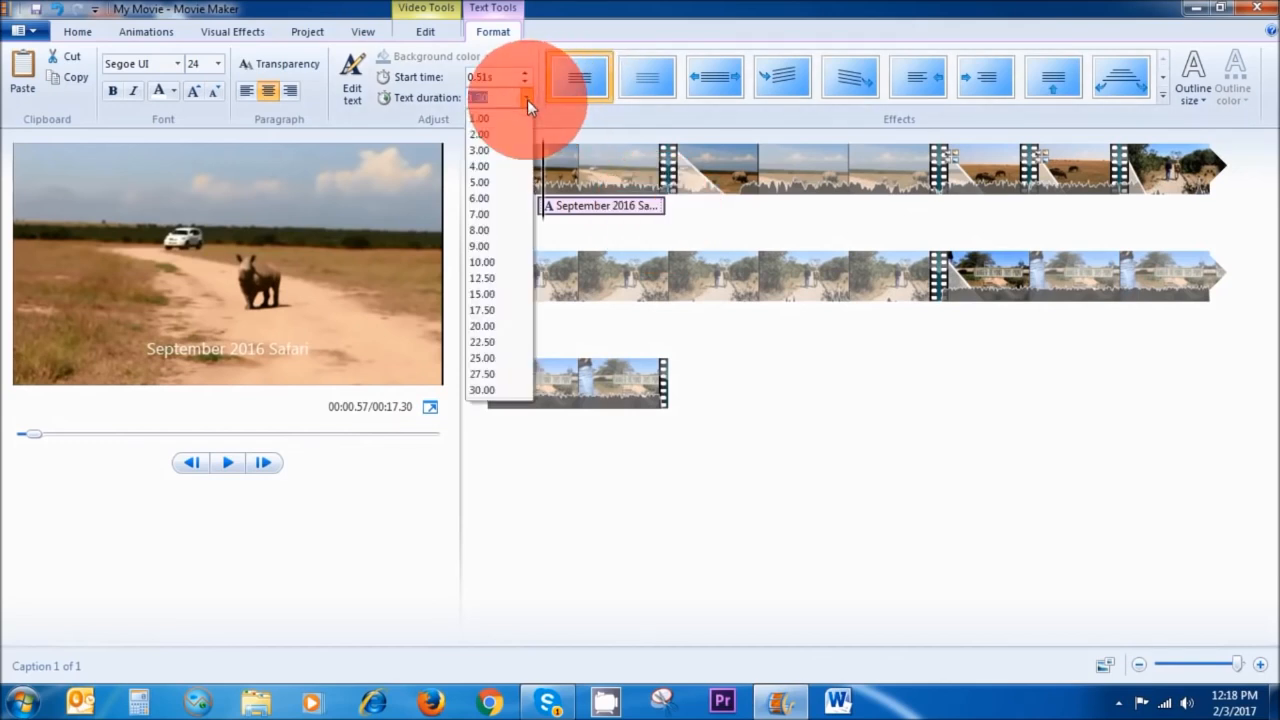
click(502, 168)
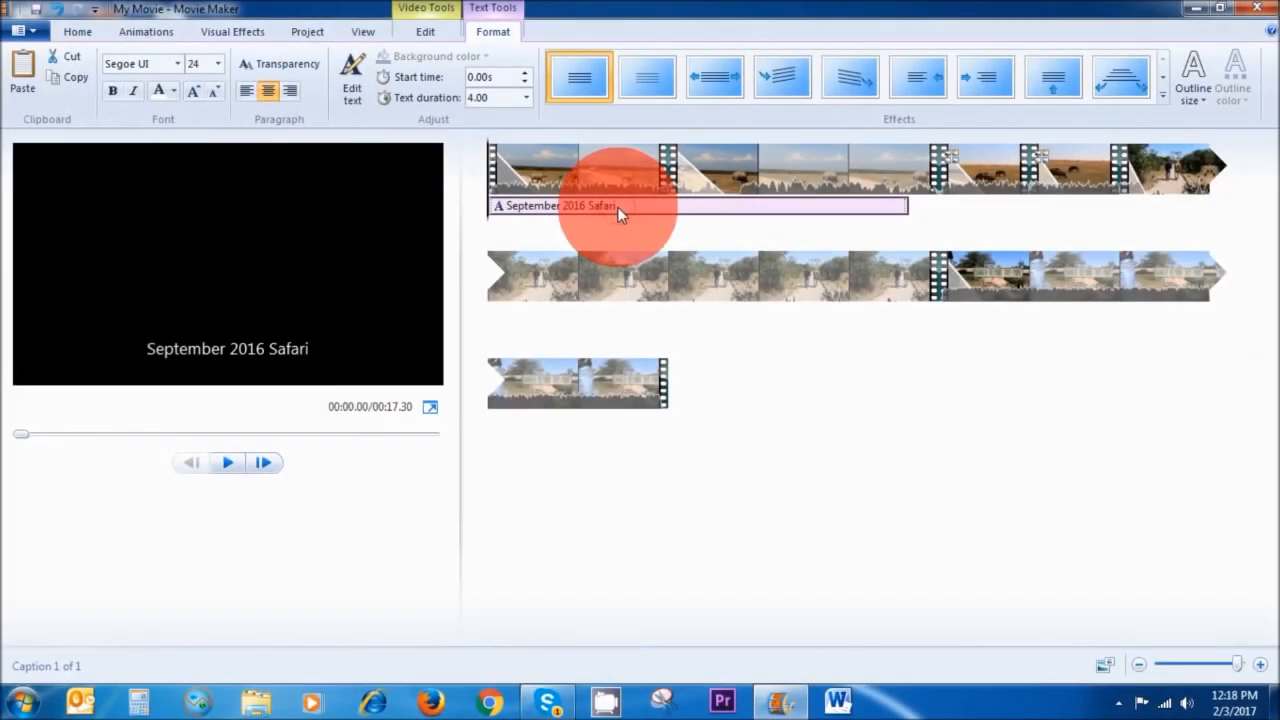
Change the caption's font to Love Ya Like A Sister.
click(618, 207)
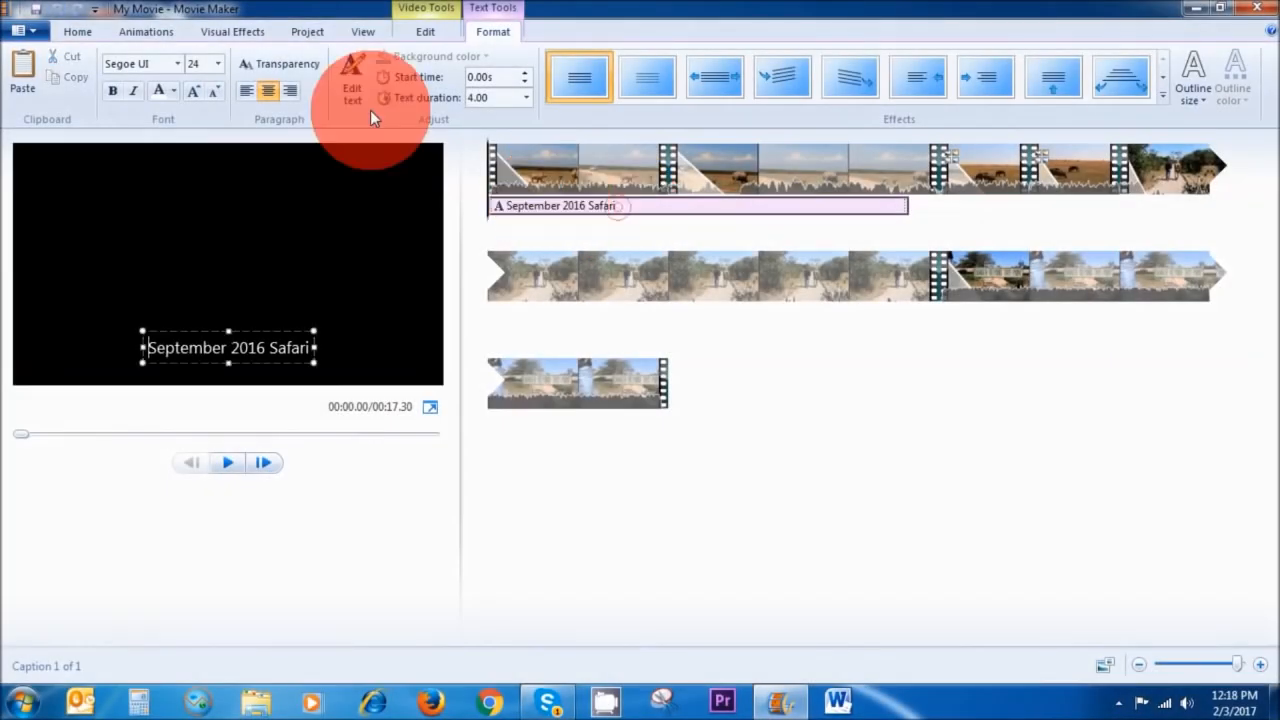
click(176, 63)
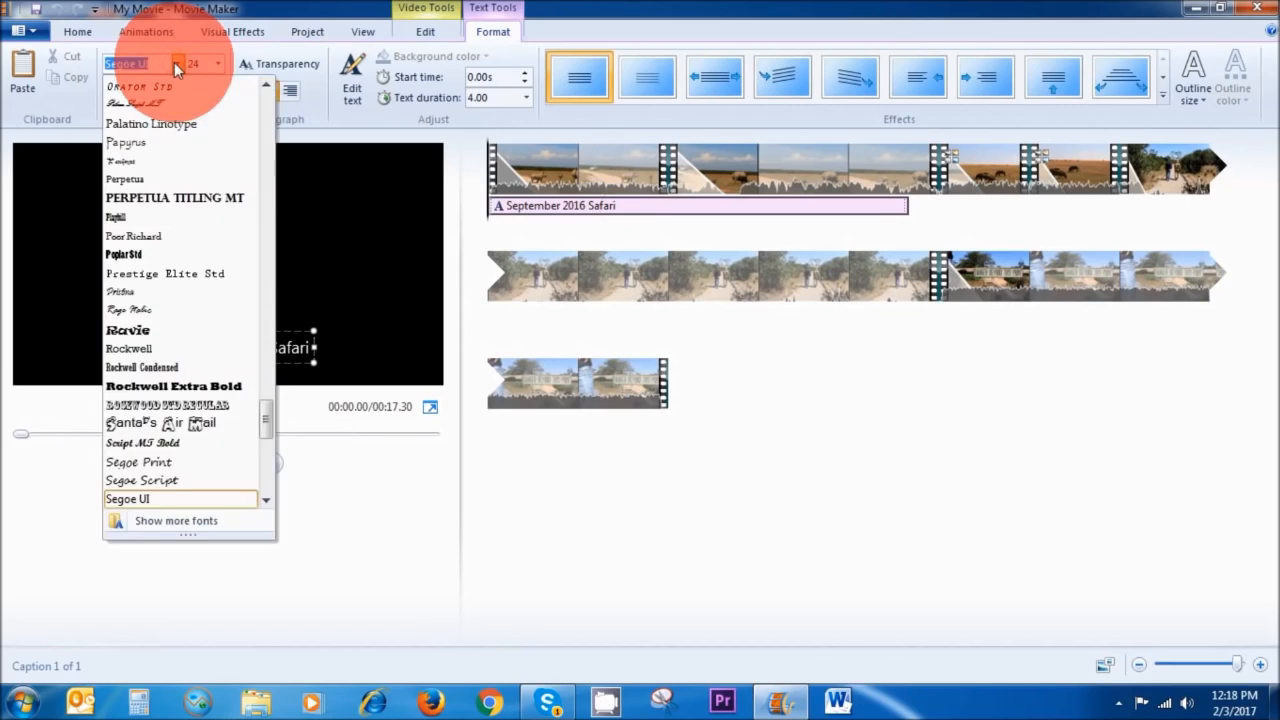
text(Love Ya Like A)
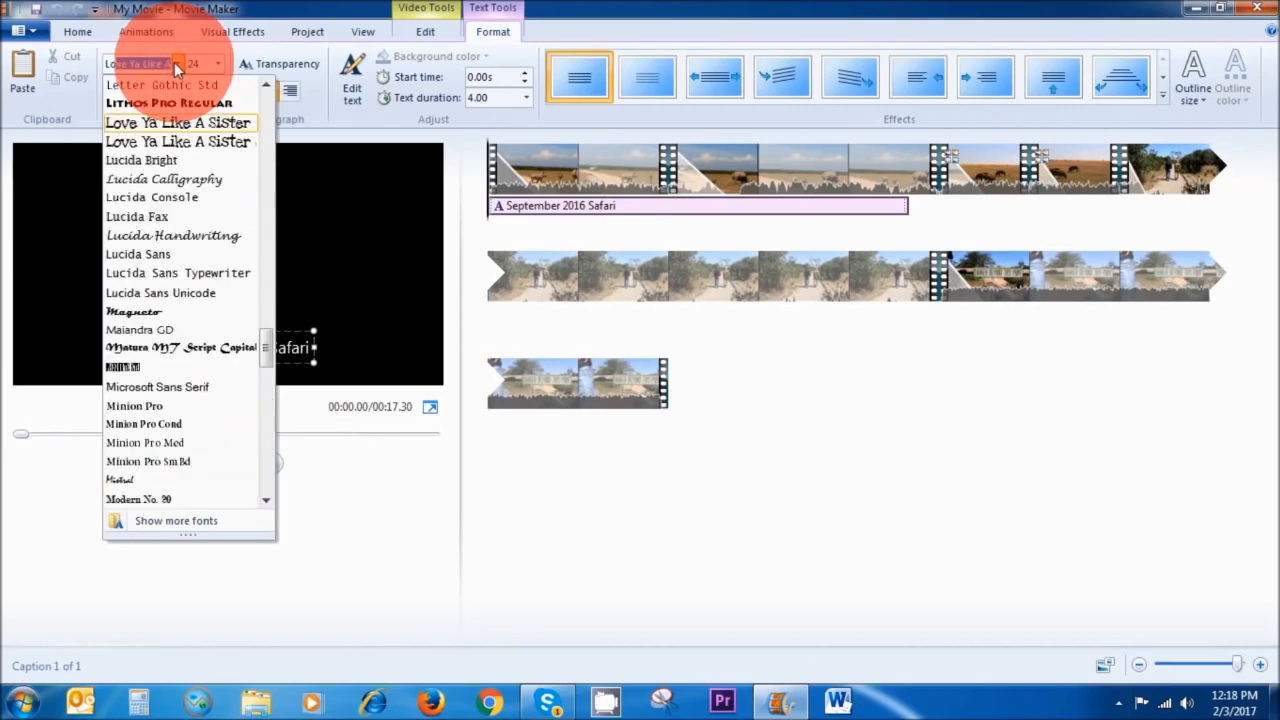
click(168, 122)
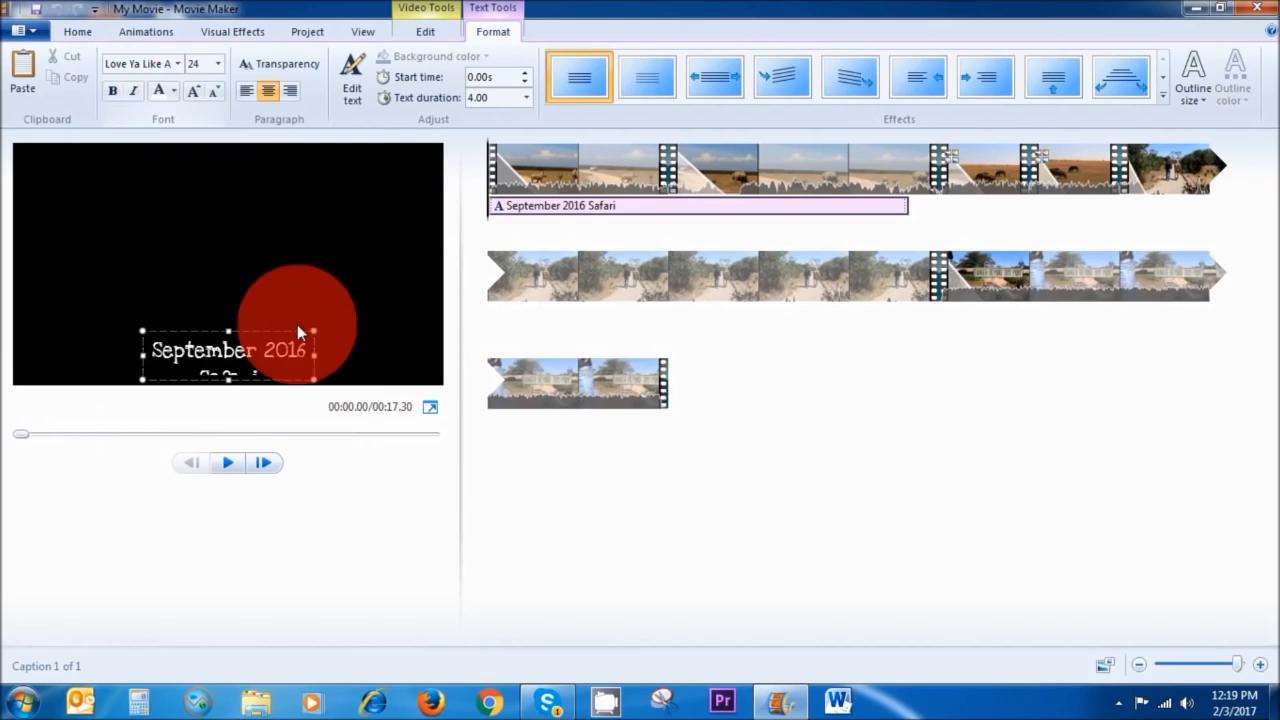
Widen the caption text box so the text fits on one line and reposition it in the frame.
drag(313, 355, 398, 352)
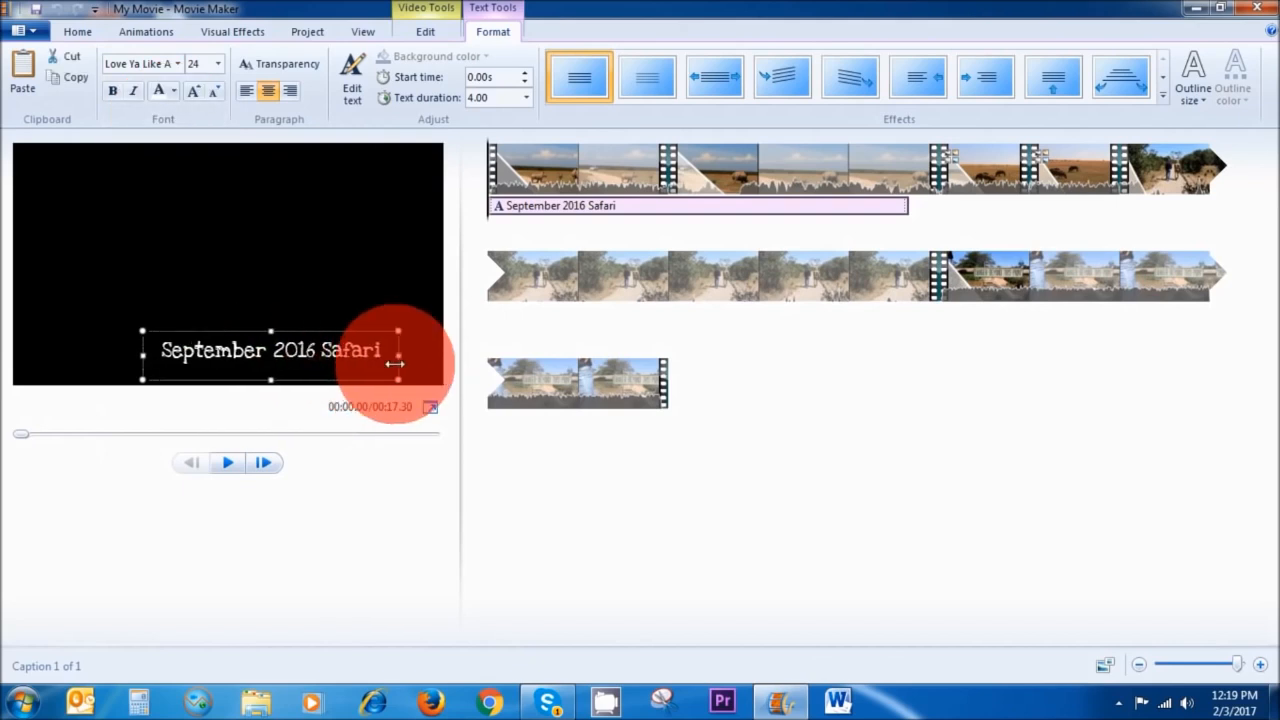
drag(296, 333, 253, 337)
click(787, 467)
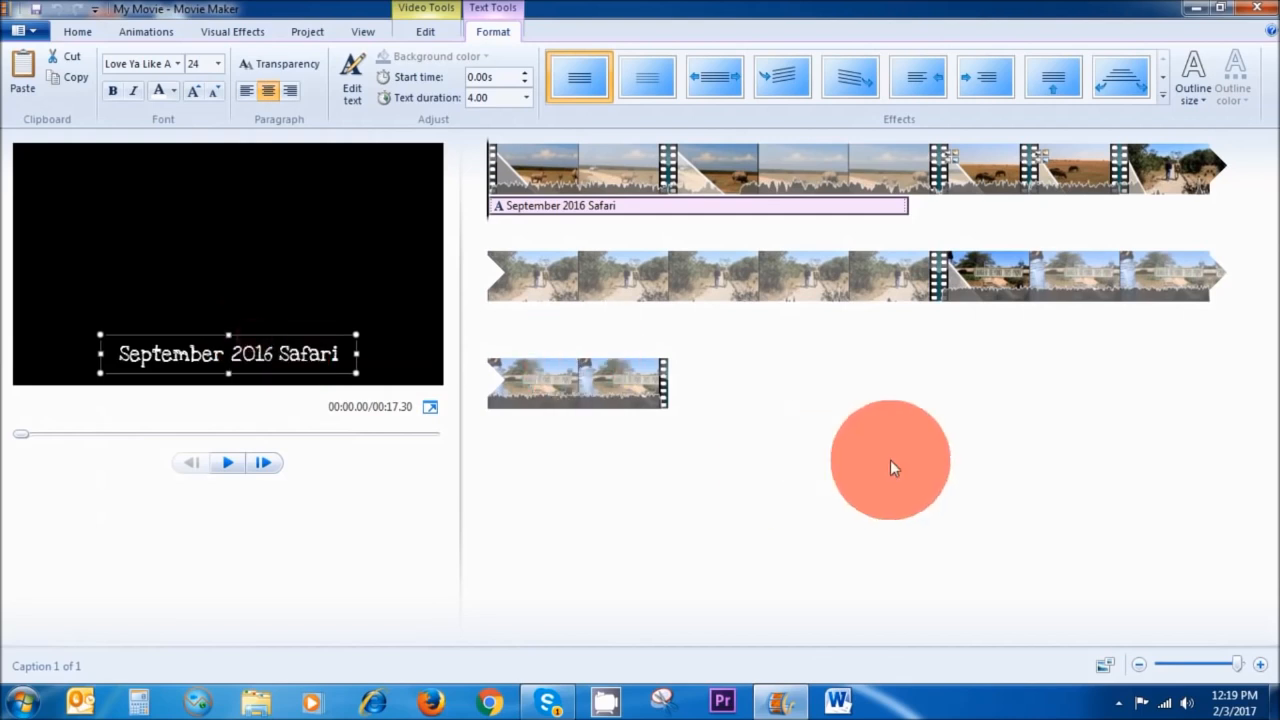
Give the caption a Narrow outline with a dark outline colour.
click(1197, 100)
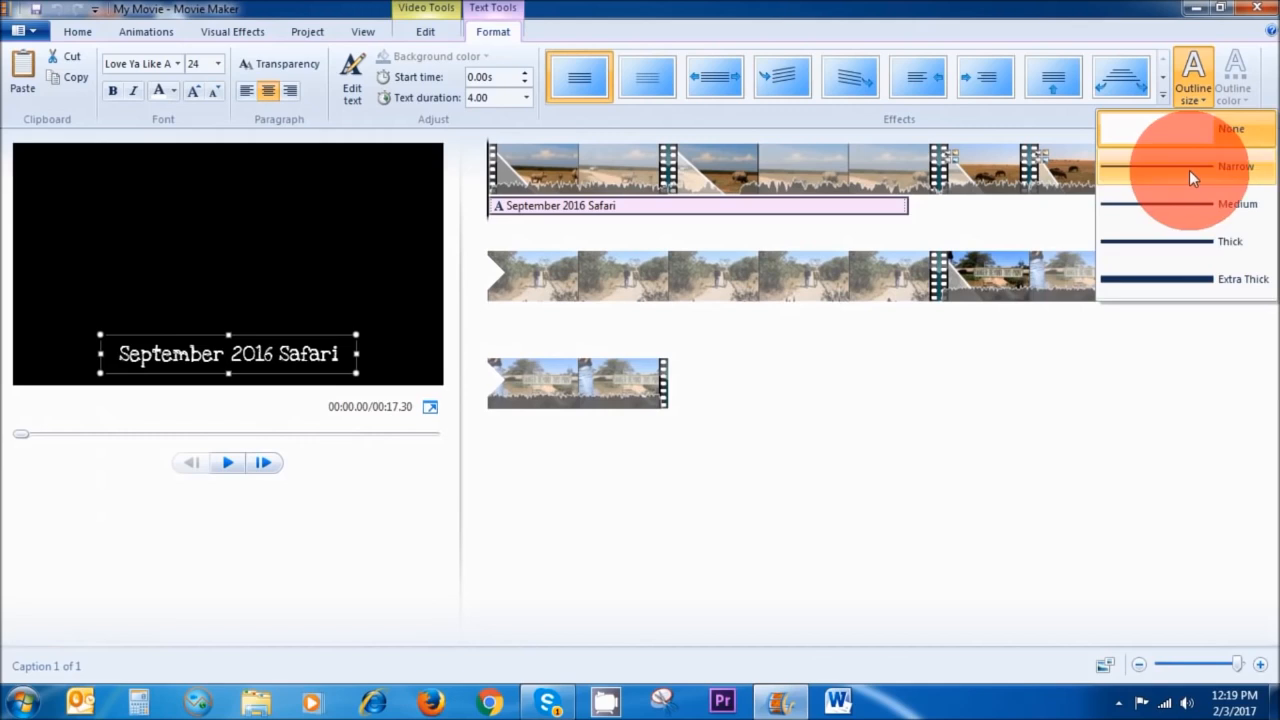
click(1177, 163)
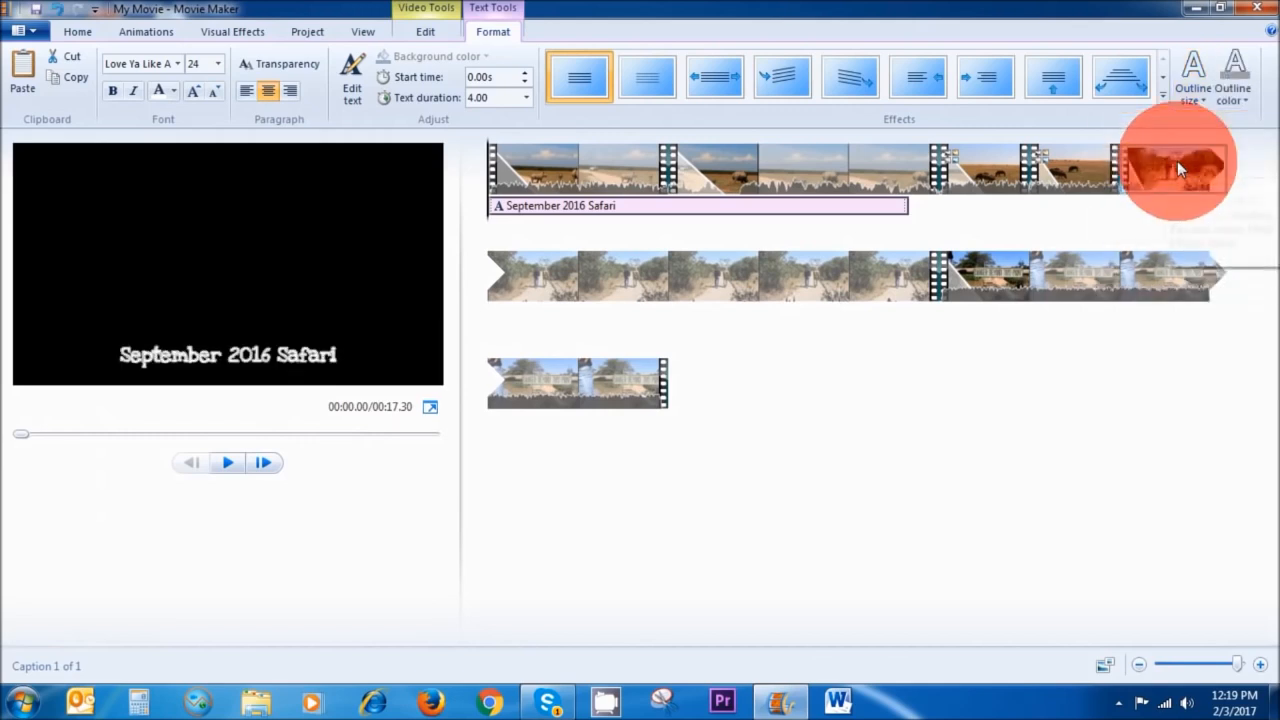
click(1237, 98)
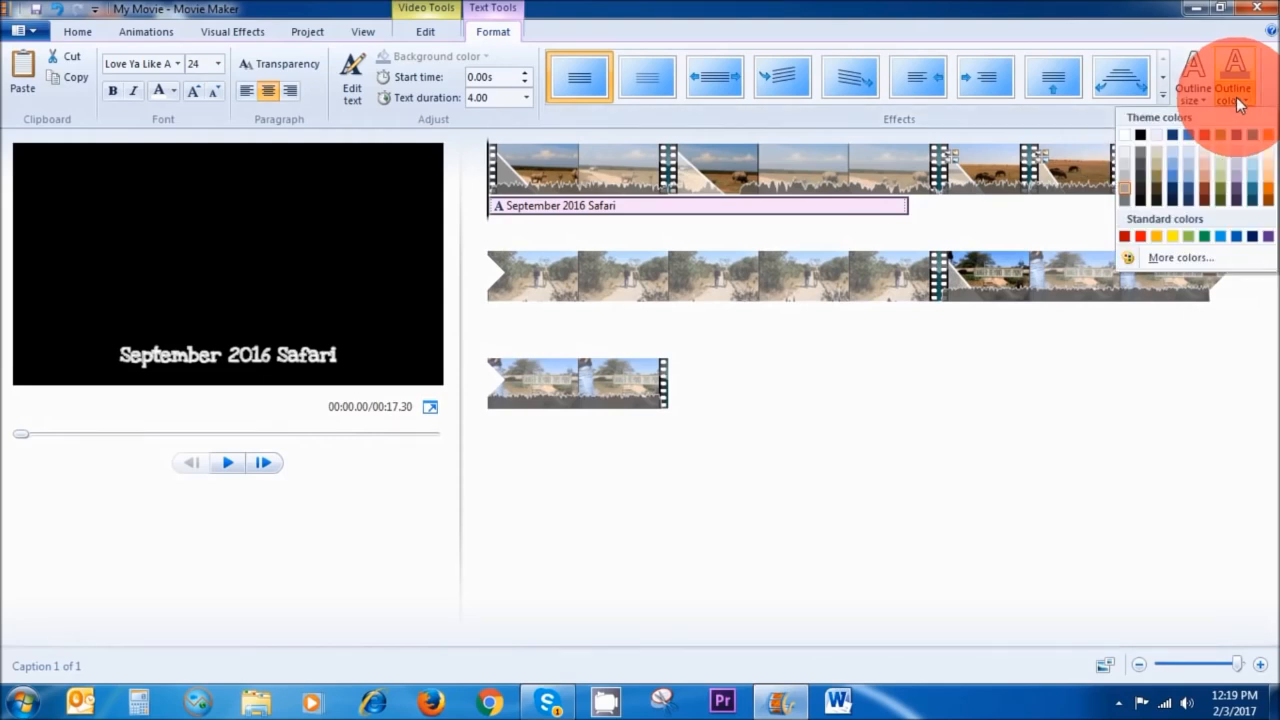
click(1175, 185)
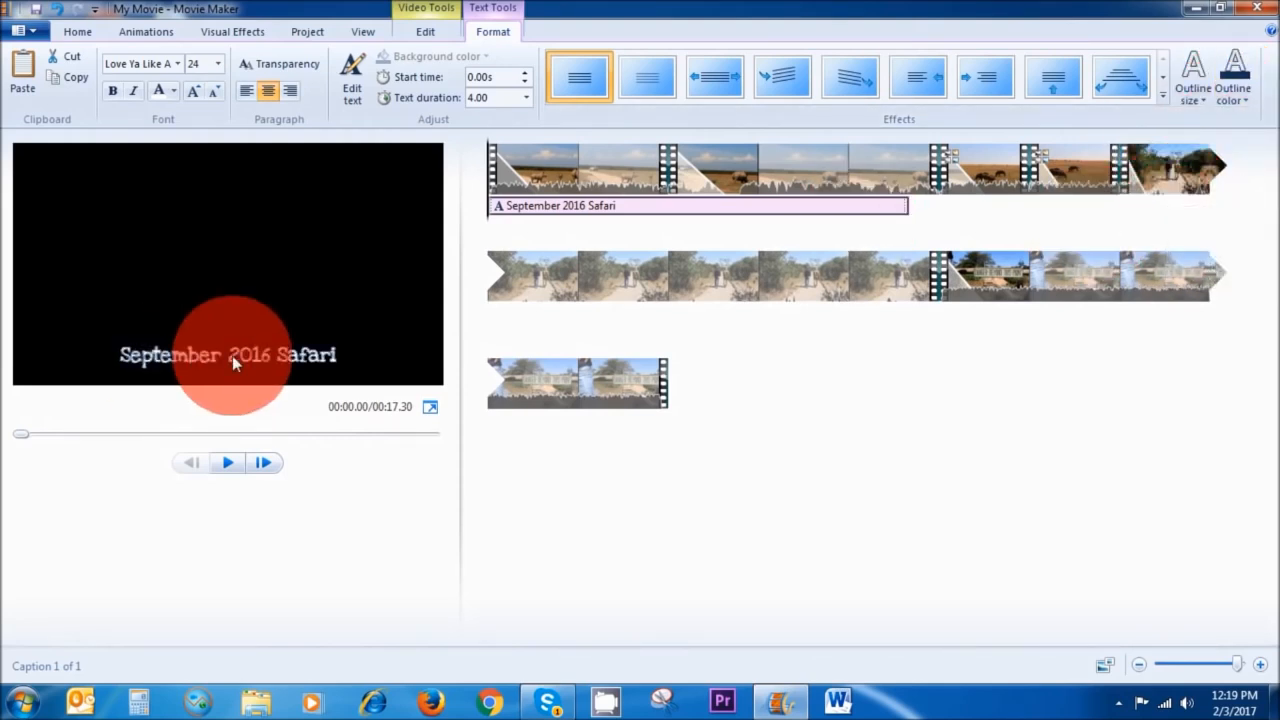
Set the caption's font colour to yellow.
click(173, 91)
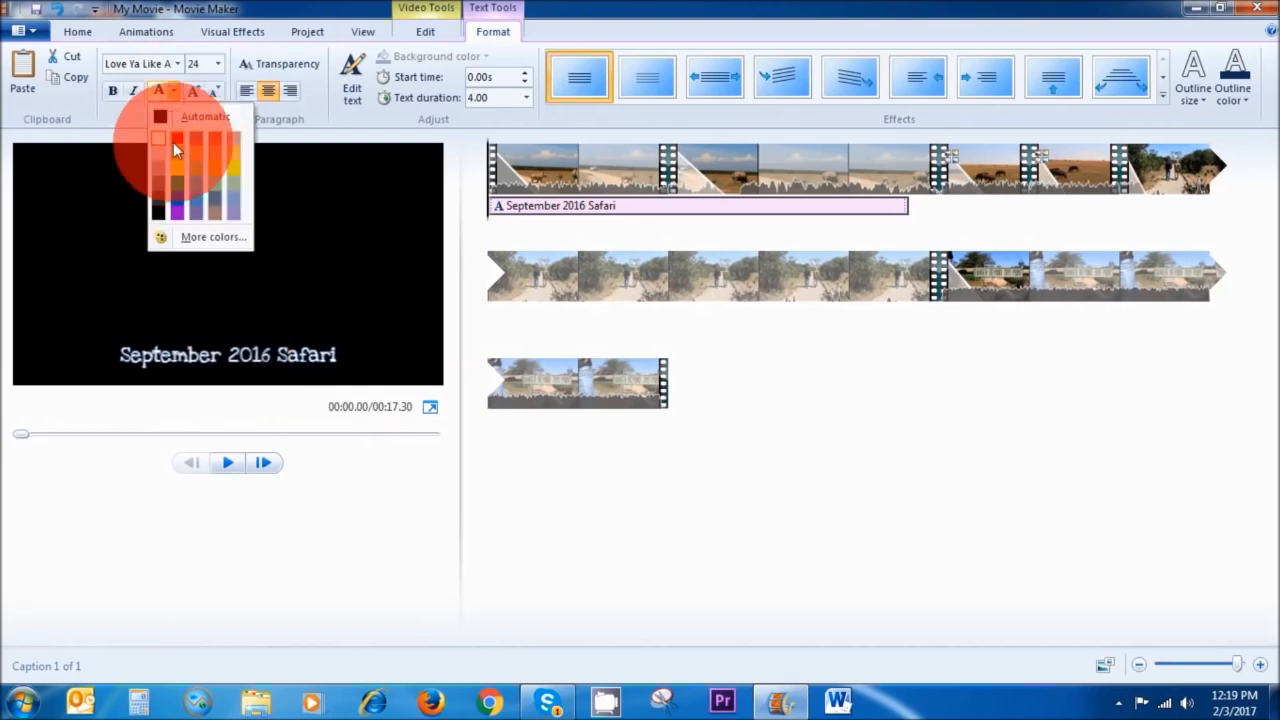
click(175, 171)
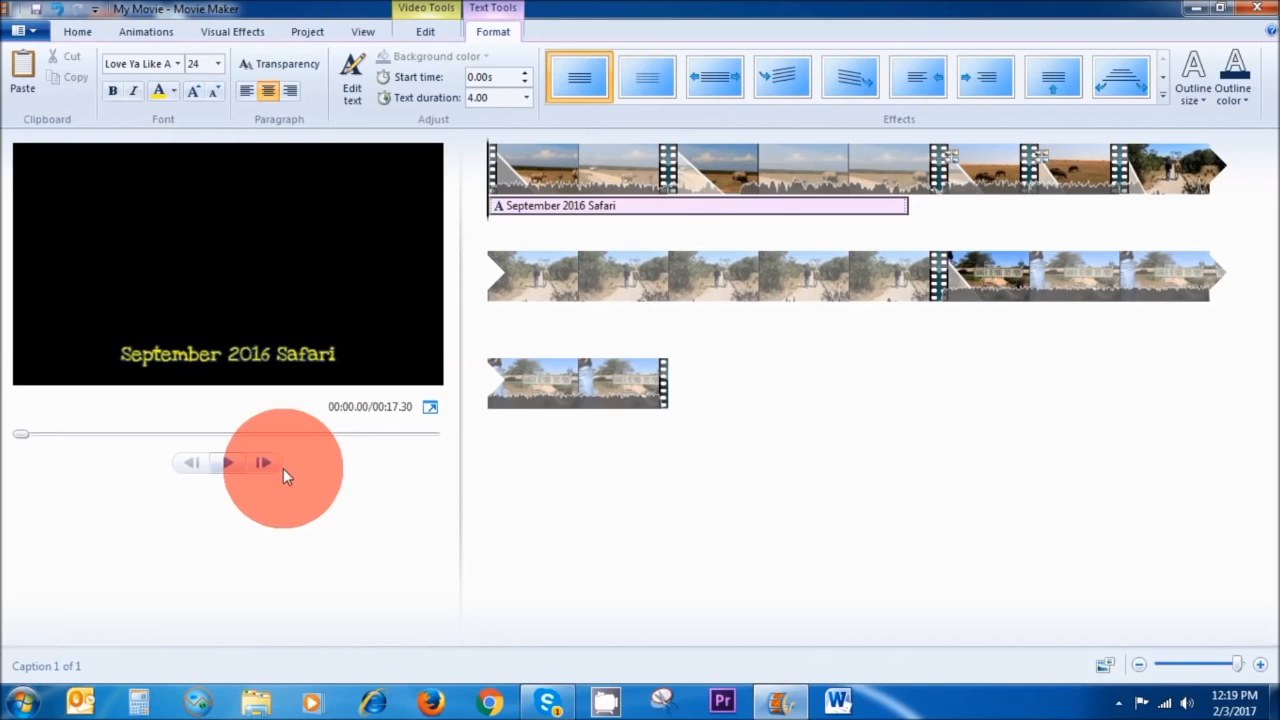
Preview the opening of the movie with the styled caption and return to the caption.
click(229, 465)
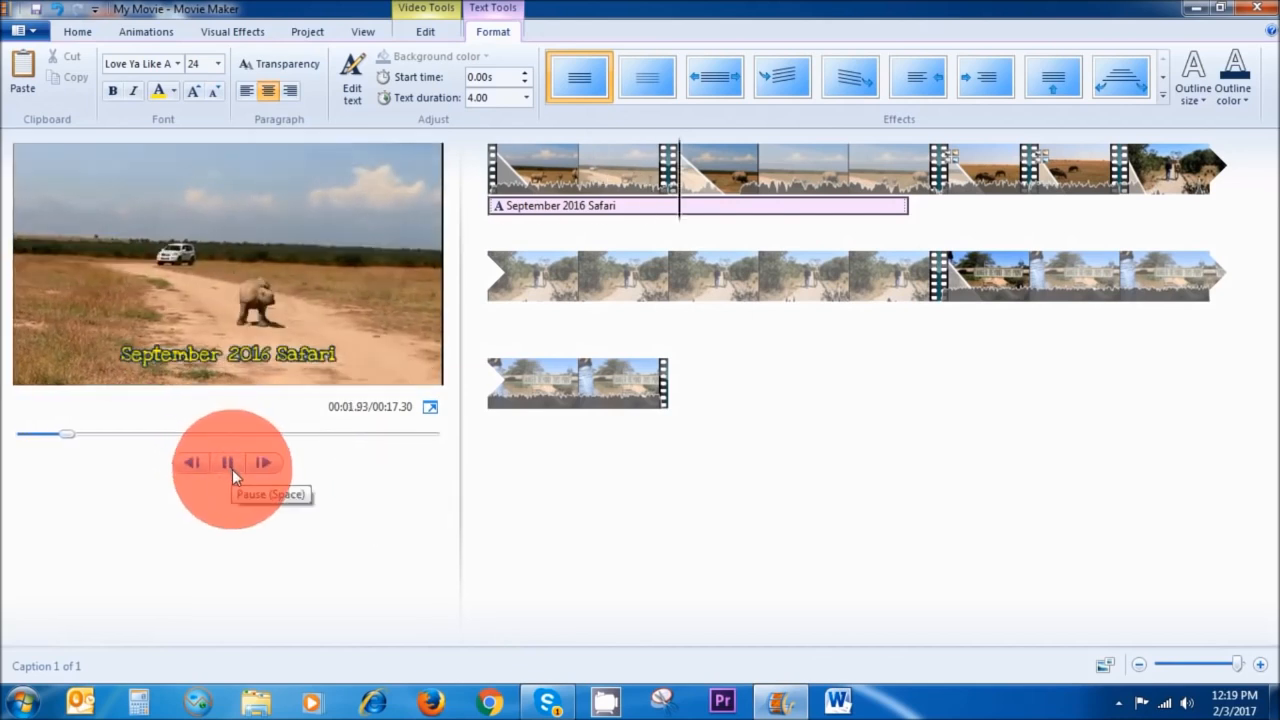
click(229, 463)
click(530, 543)
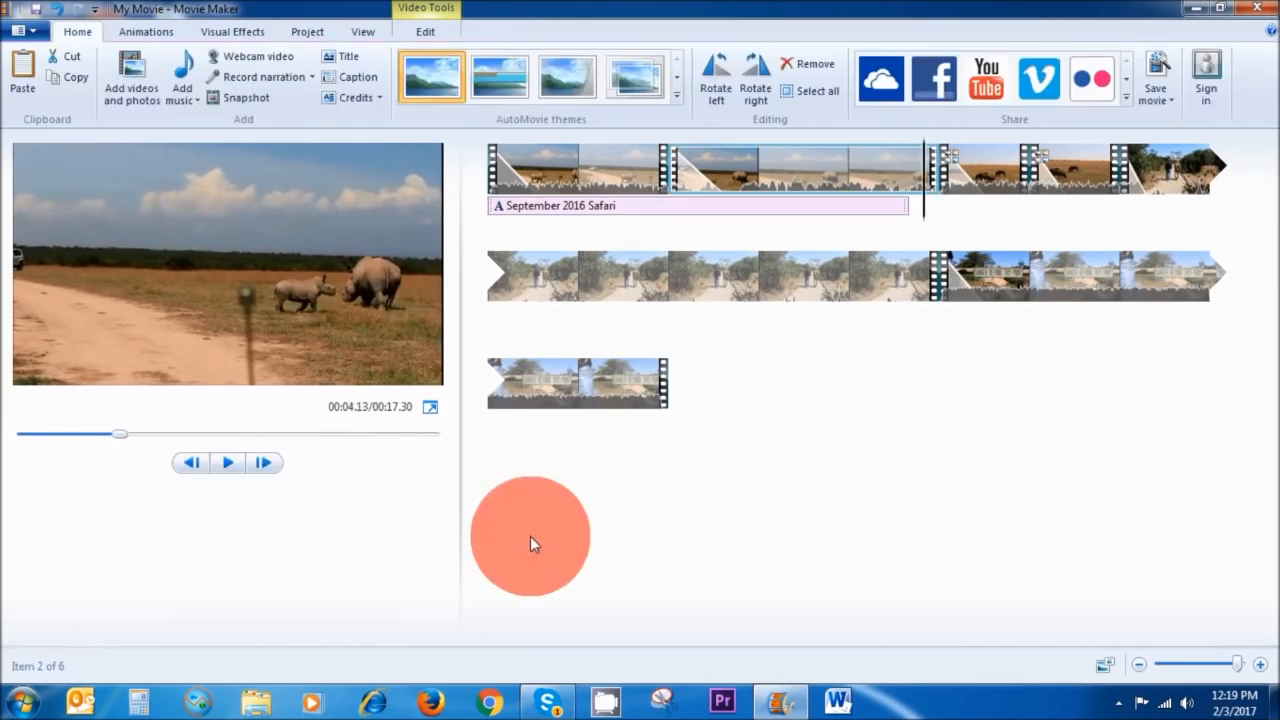
click(312, 354)
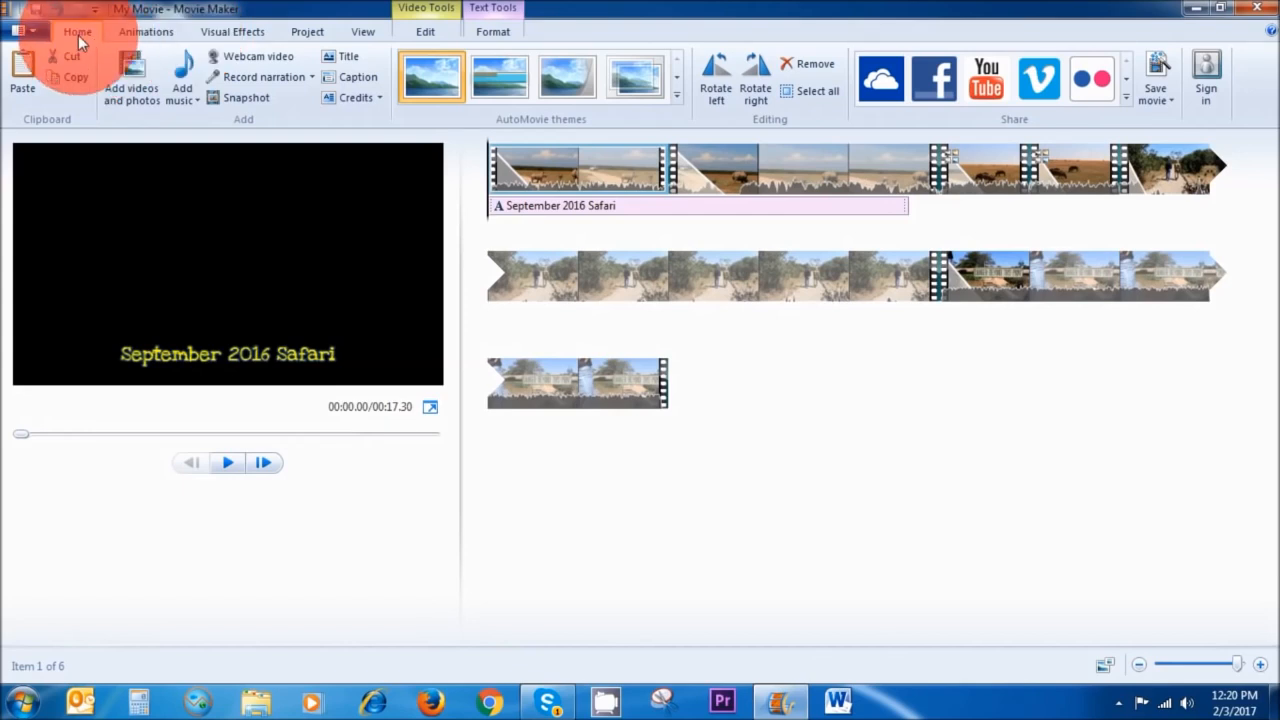
Record a narration over the movie and save the recording as test.
click(246, 79)
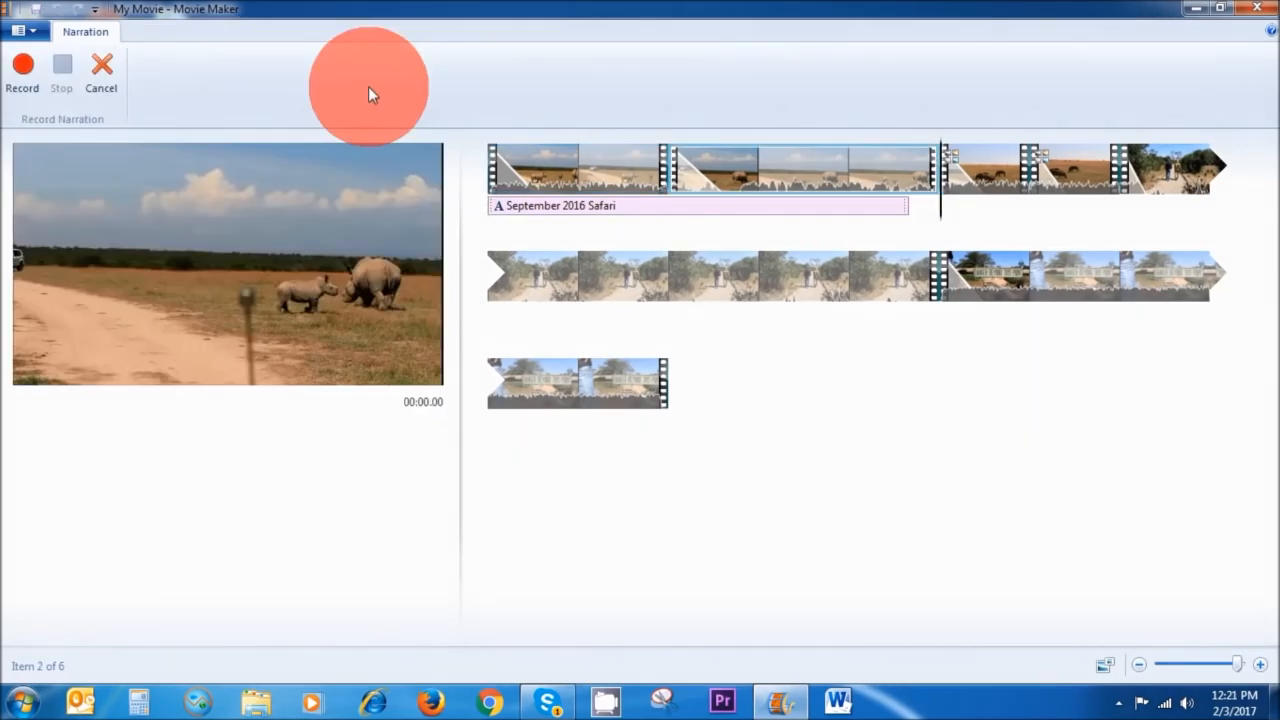
click(25, 72)
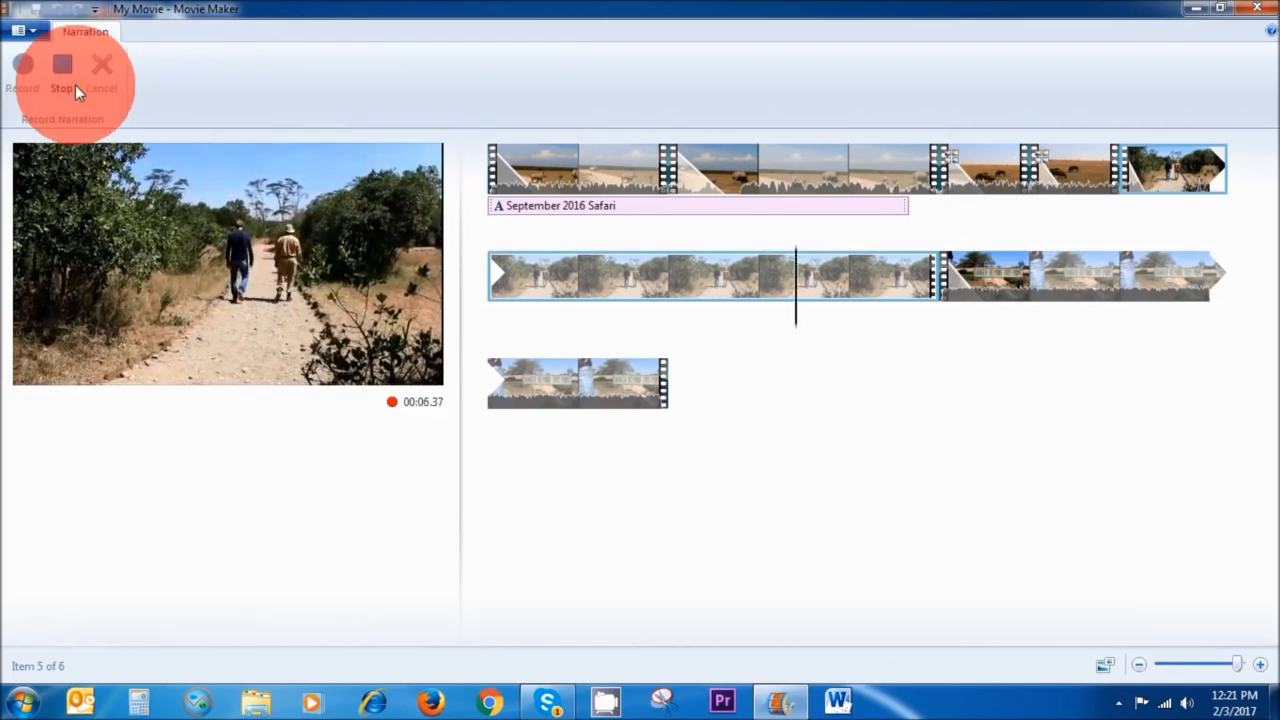
click(71, 83)
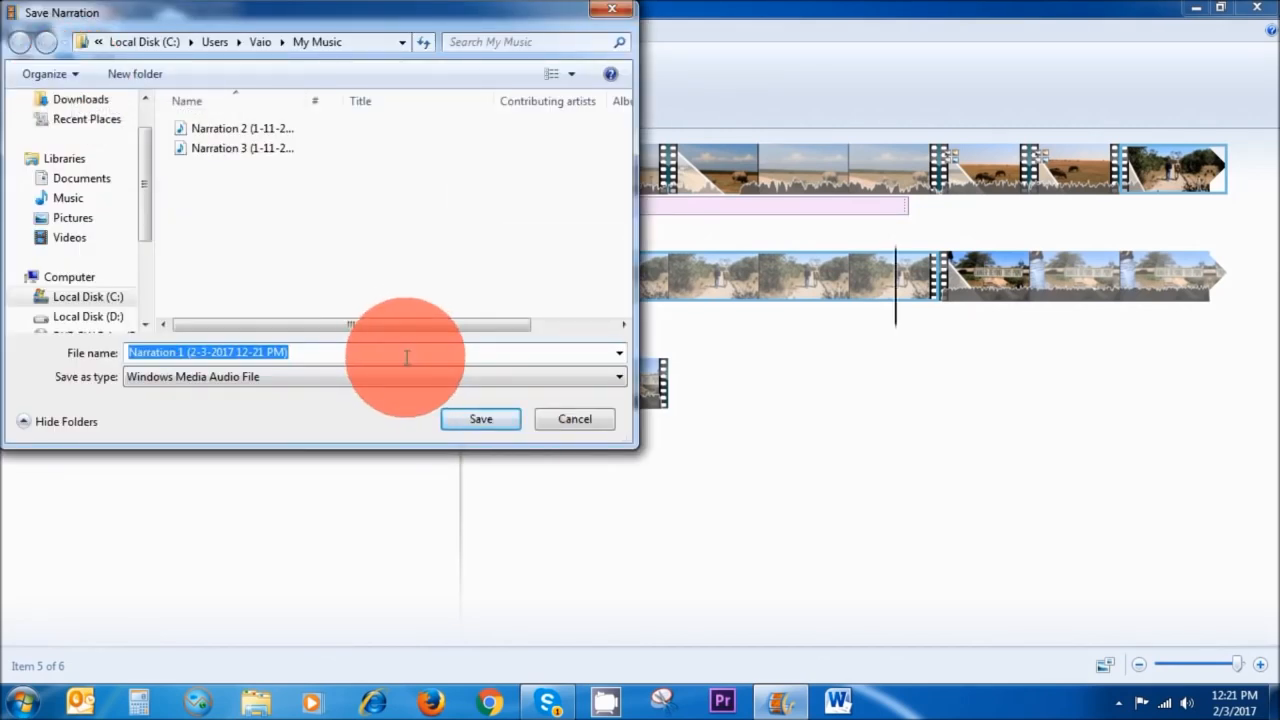
text(test)
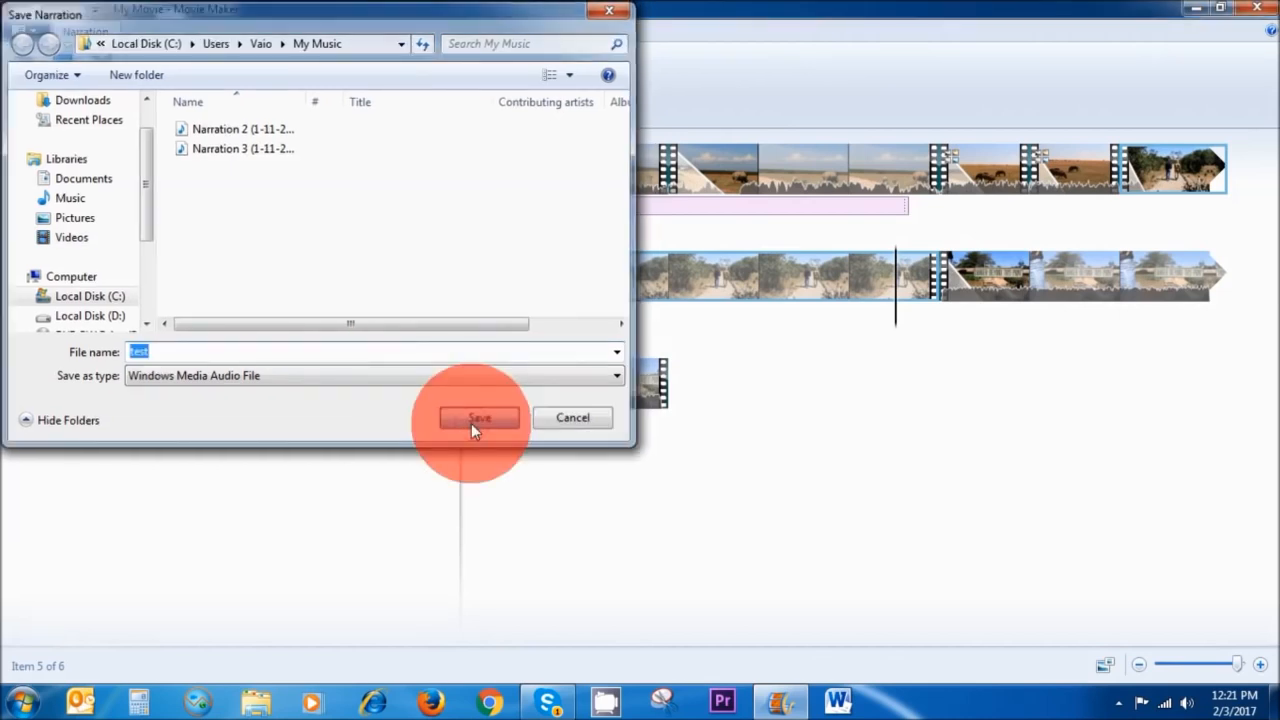
click(471, 421)
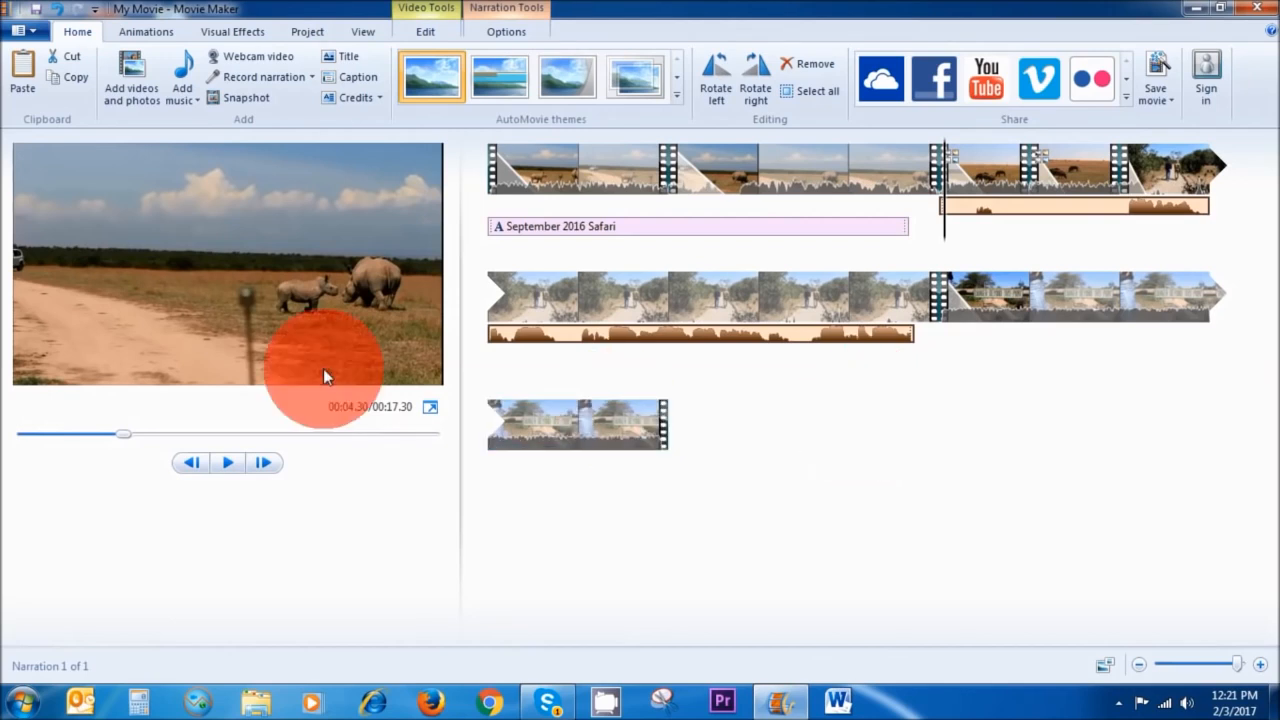
Preview the movie with the recorded narration.
click(227, 461)
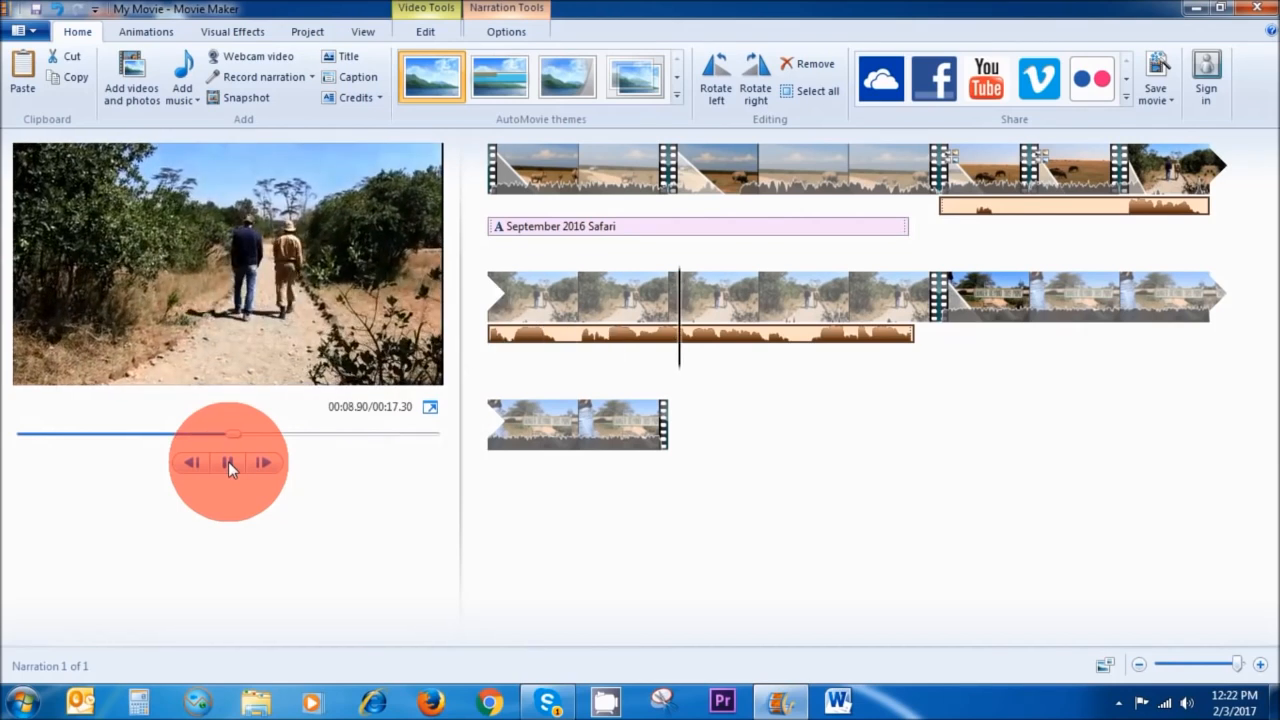
click(228, 461)
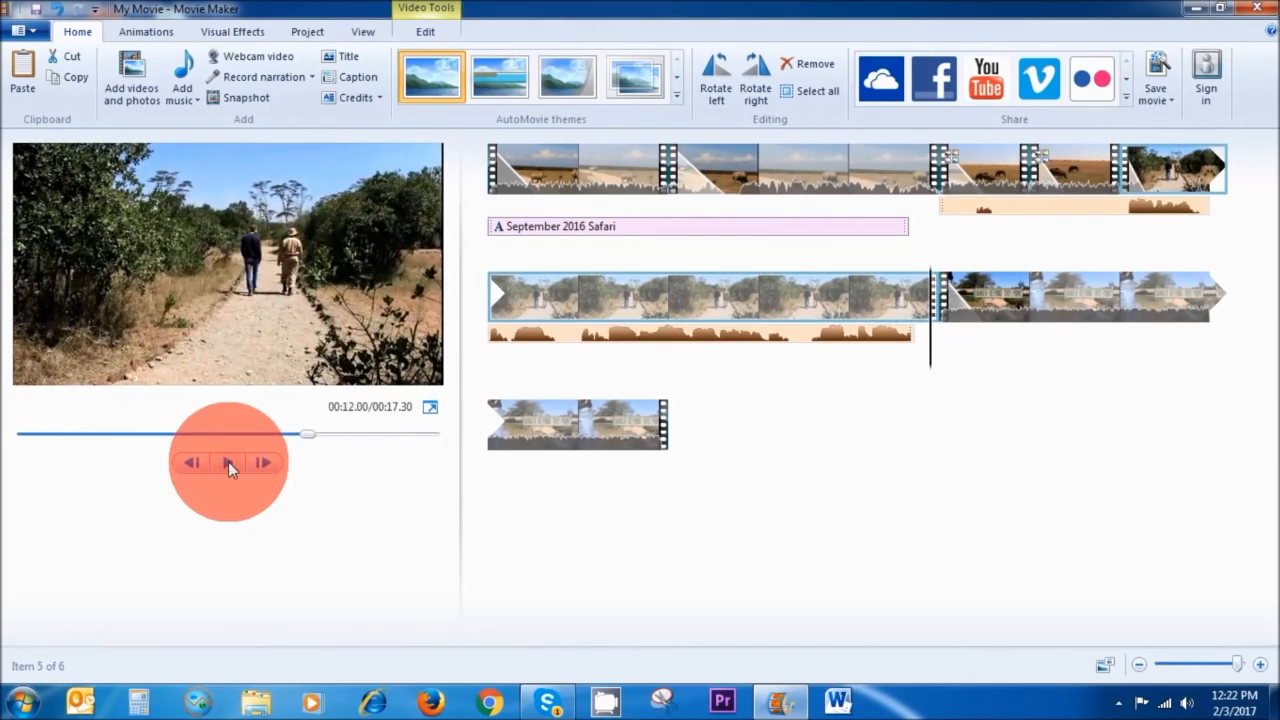
Select the narration and raise its narration volume.
click(1107, 218)
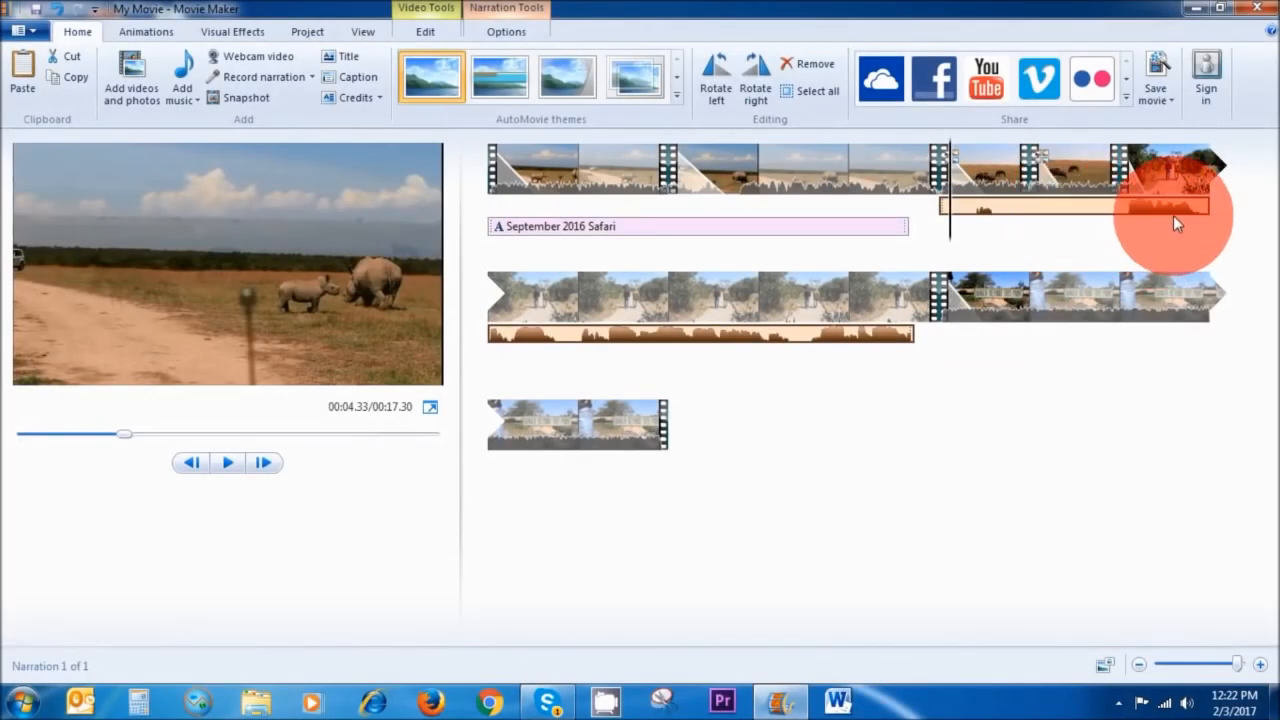
double_click(1042, 205)
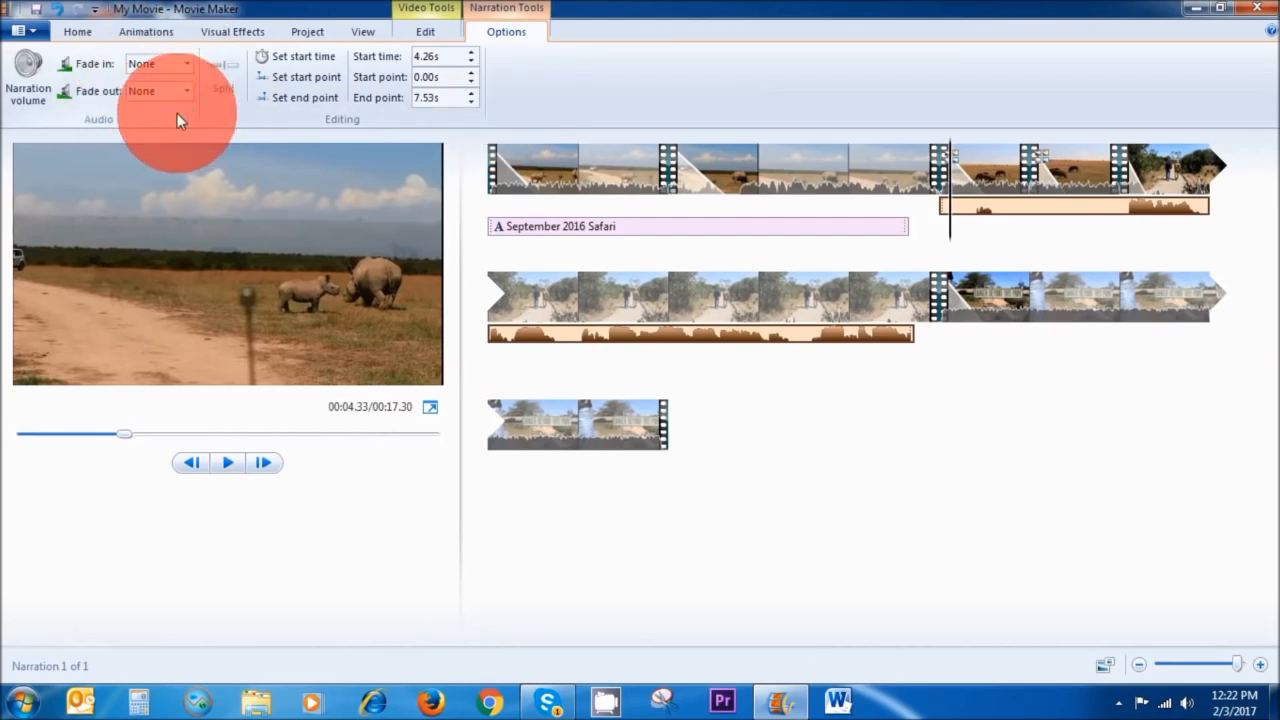
click(28, 90)
drag(60, 130, 96, 126)
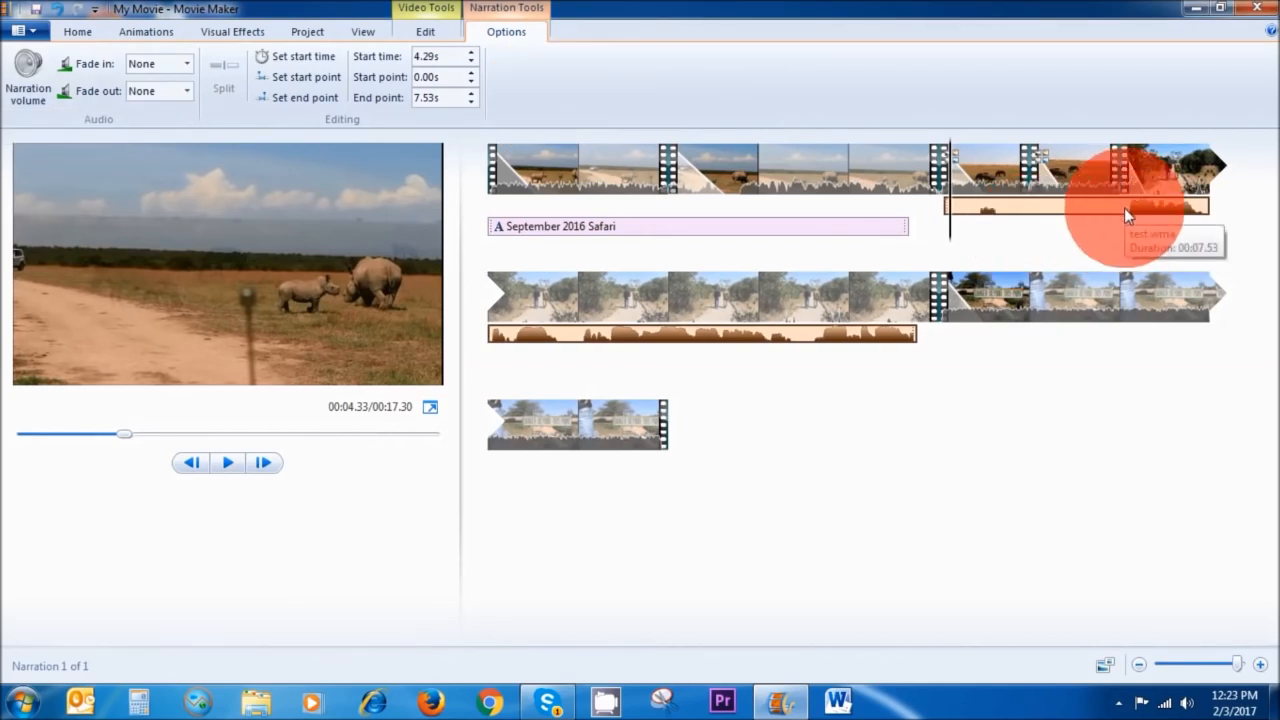
Split the narration at about 5.40 seconds and select its first part.
drag(953, 236, 1117, 218)
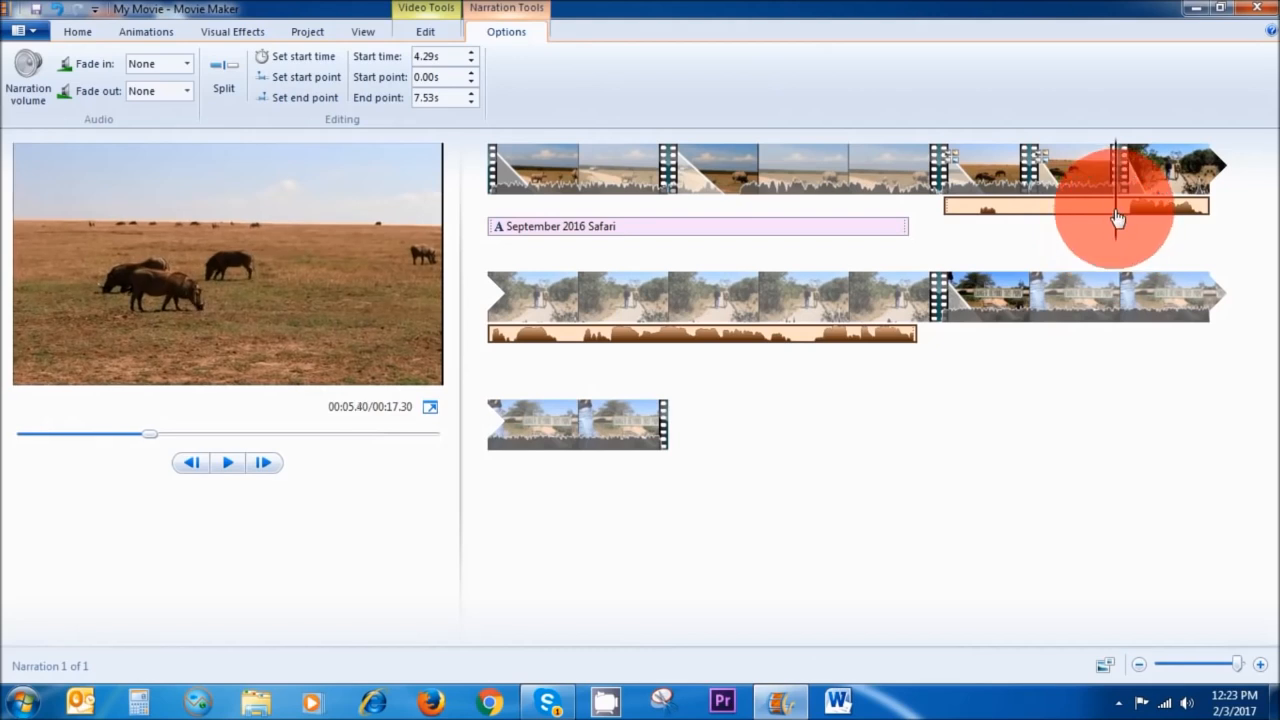
click(224, 78)
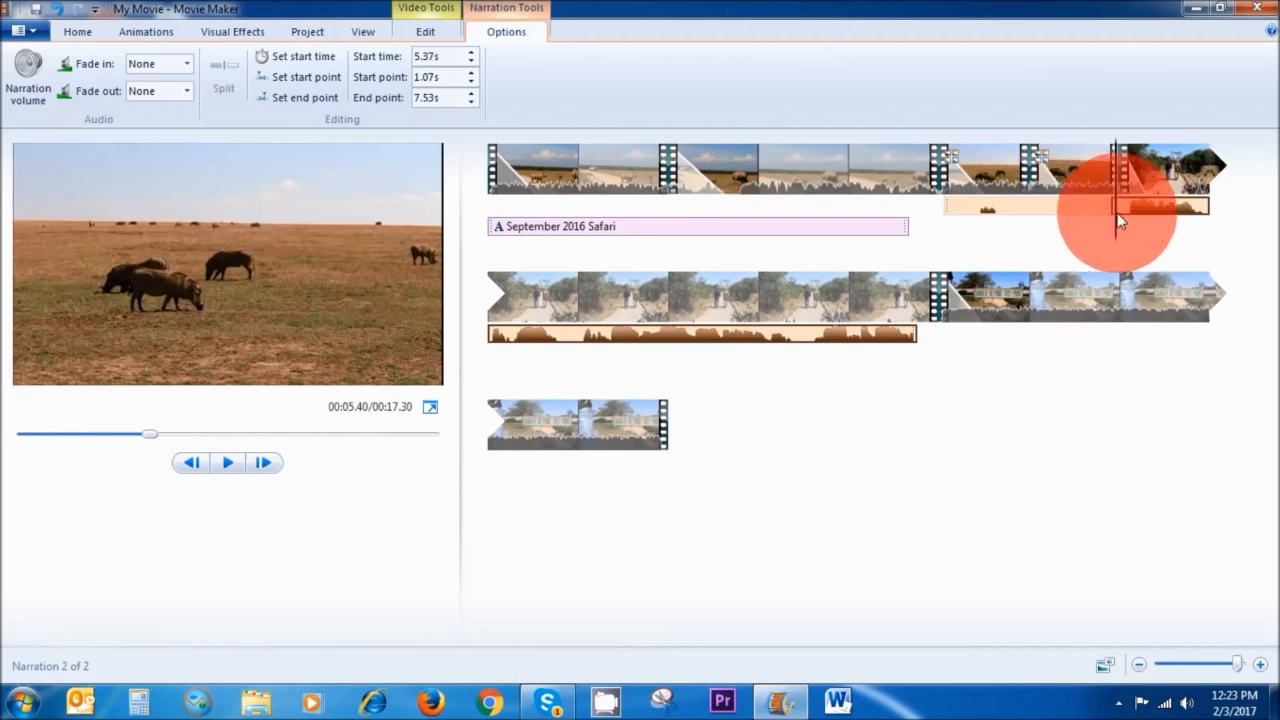
click(1038, 209)
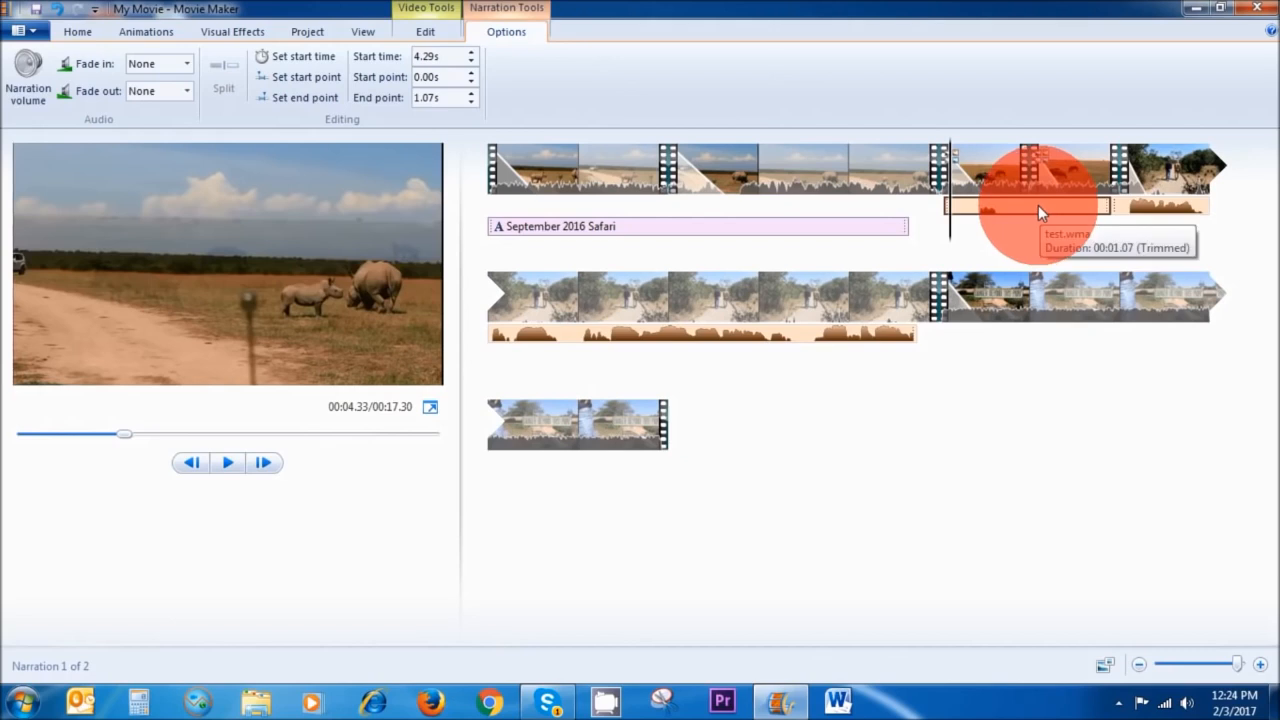
Remove the first part of the split narration and move the remaining narration so it starts at the third clip.
right_click(1038, 205)
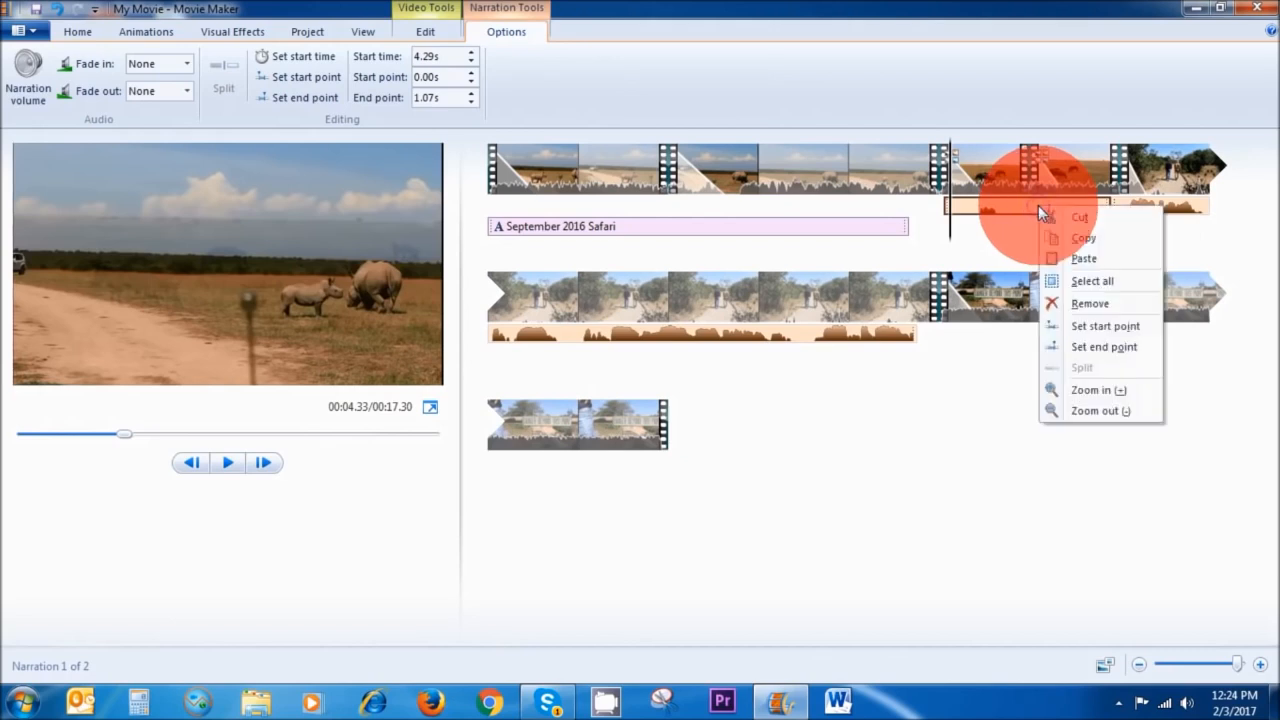
click(1084, 300)
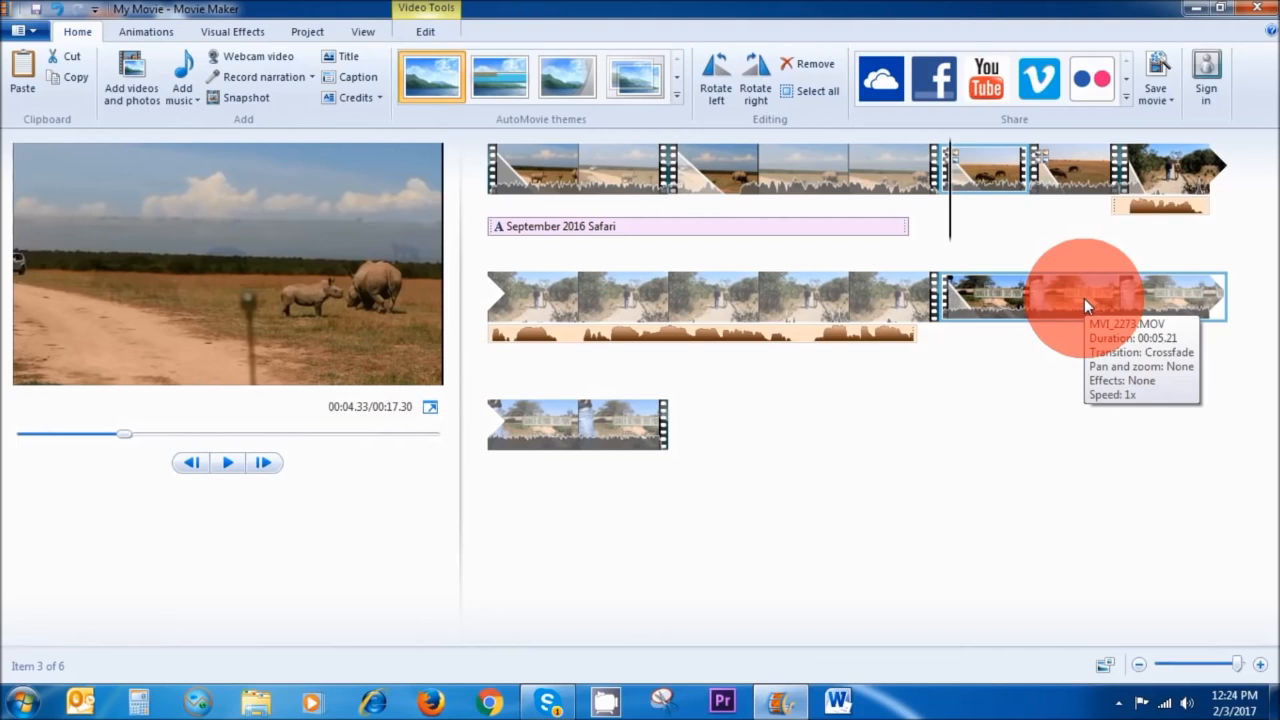
drag(1170, 209, 949, 214)
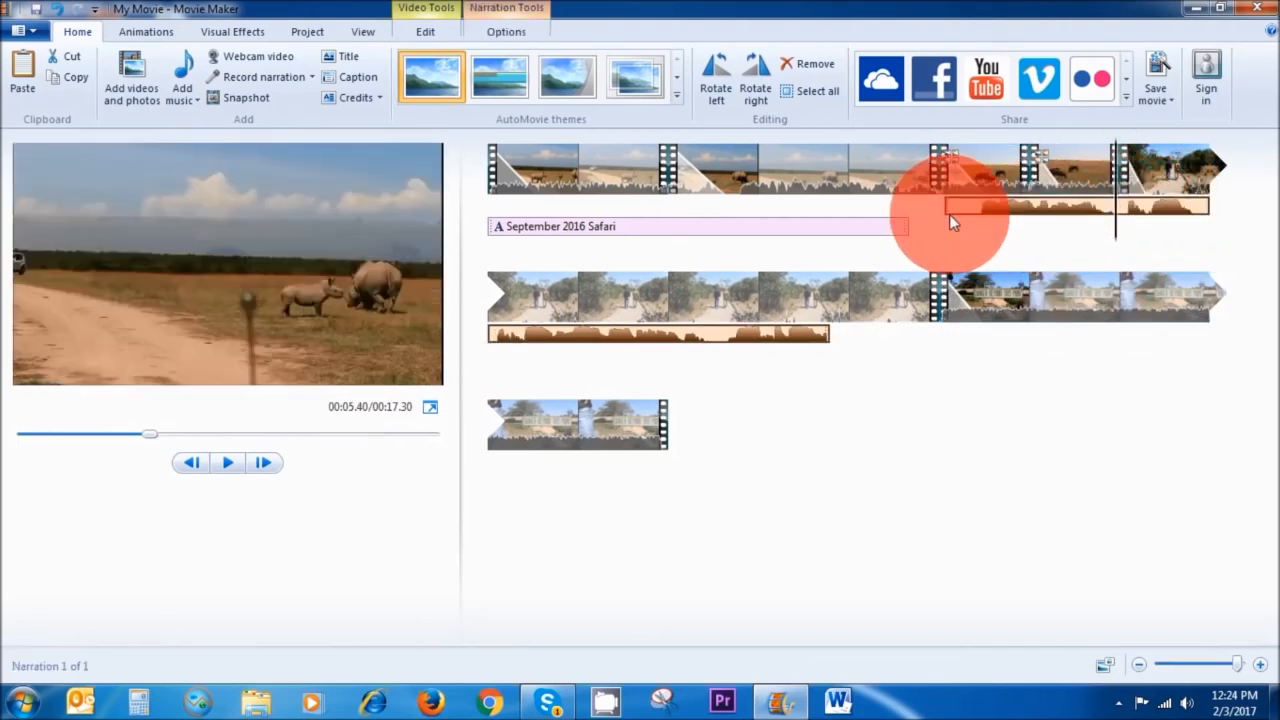
click(1061, 263)
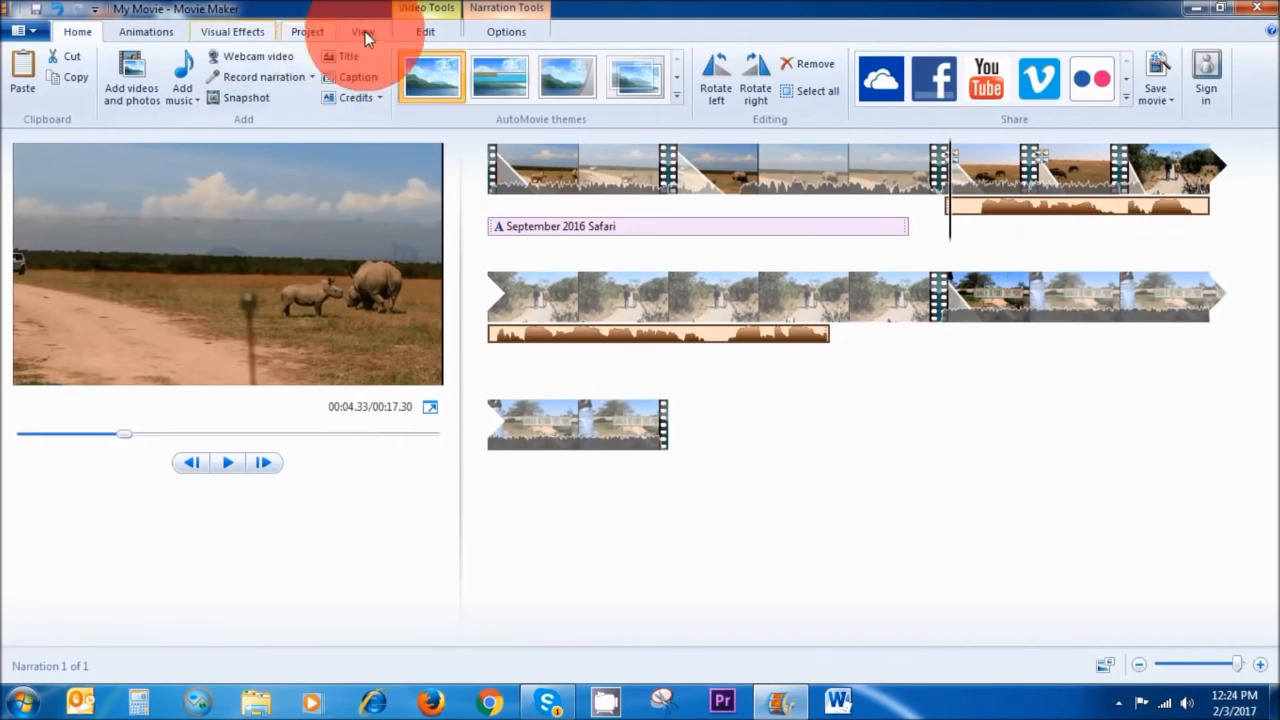
Set the project's audio mix to emphasize the narration.
click(310, 31)
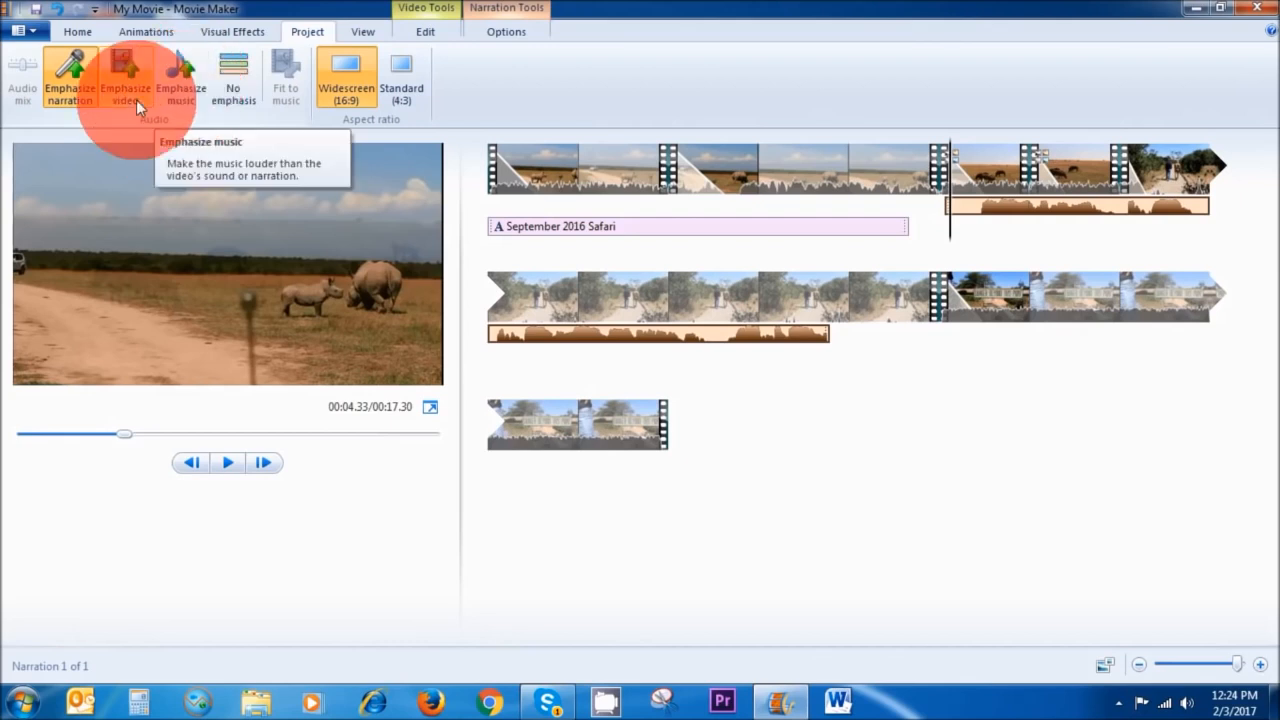
click(65, 96)
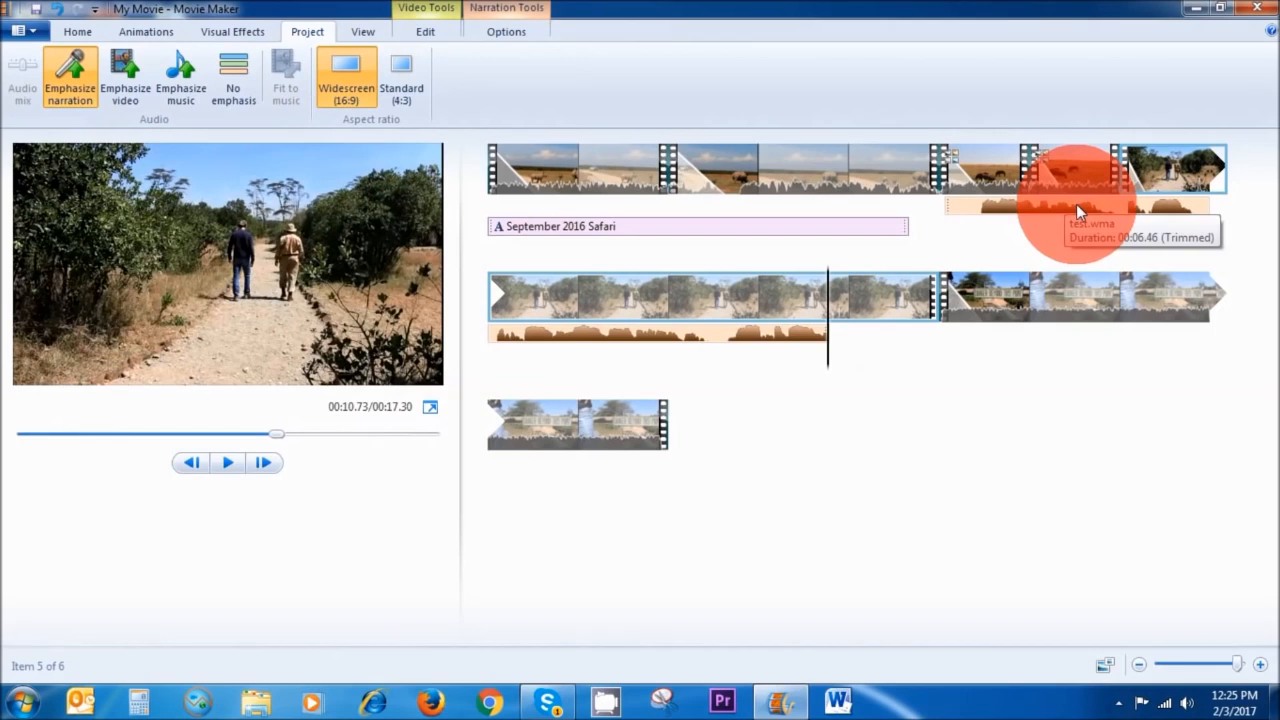
Add the 'More -- Night' track from the NEW MUSIC 2017 folder as music starting at the playhead, about 12 seconds in.
click(1049, 308)
drag(1049, 308, 935, 317)
drag(829, 357, 932, 366)
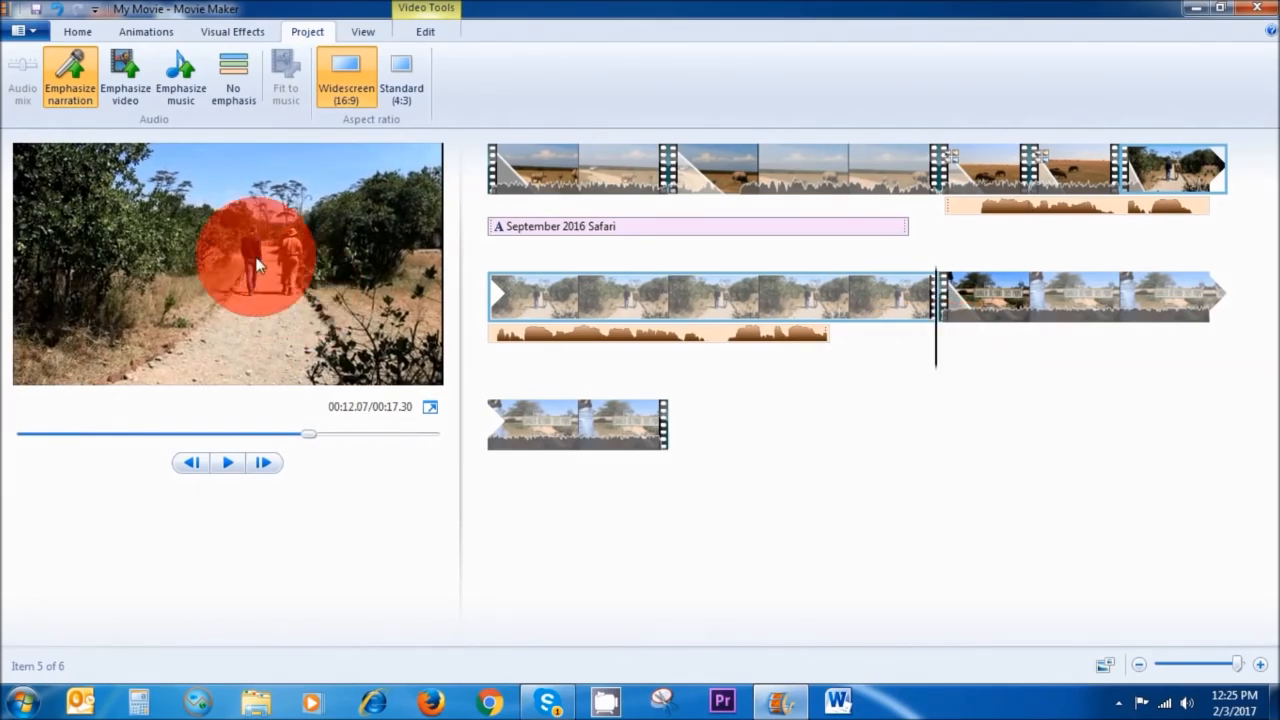
click(76, 36)
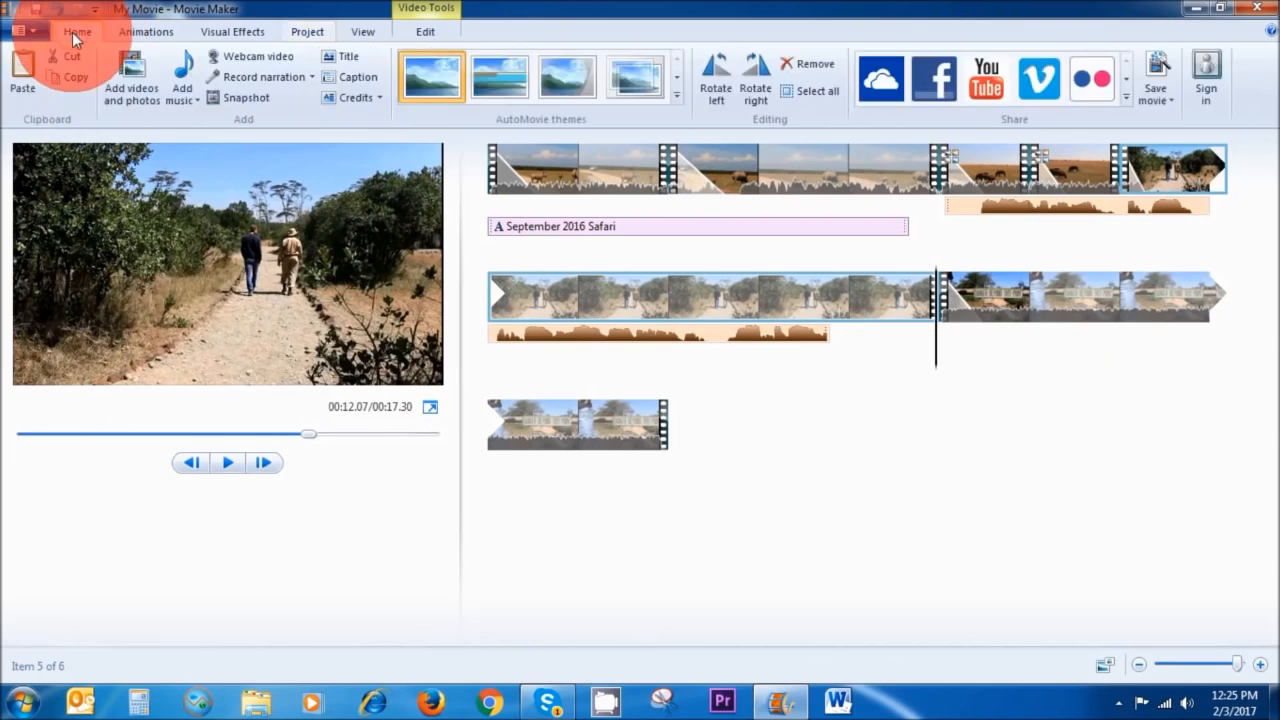
click(197, 100)
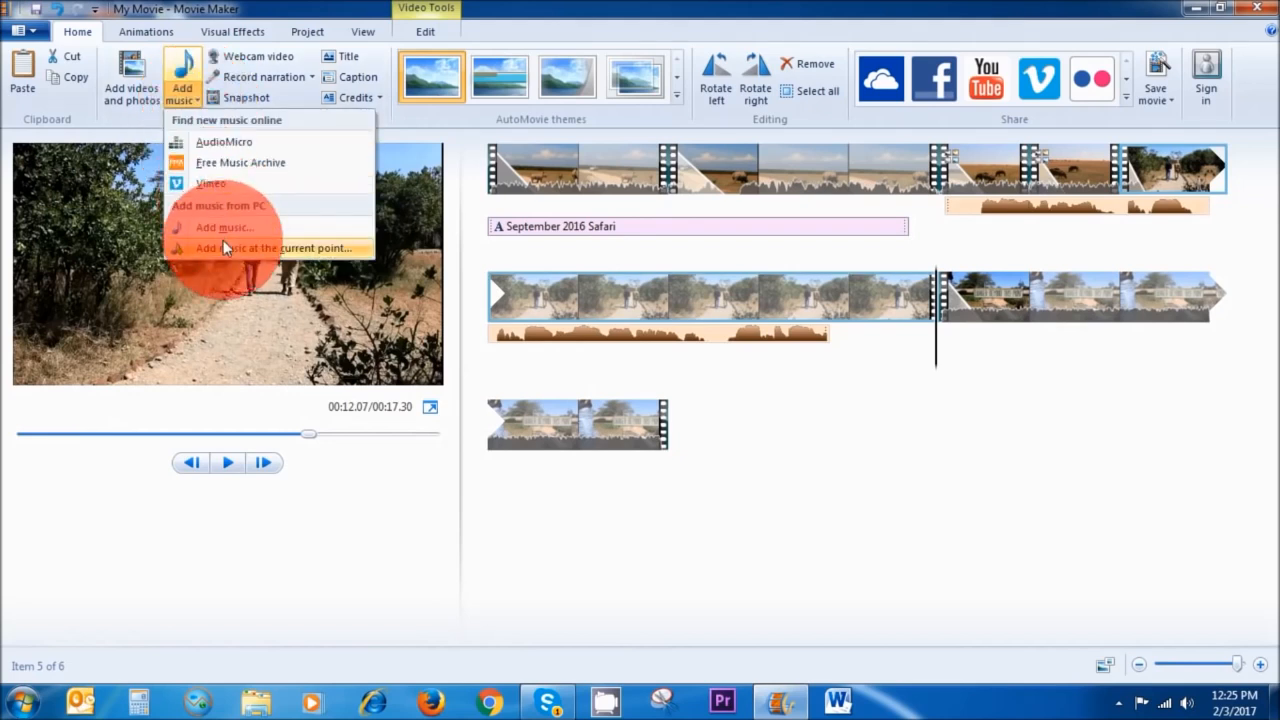
click(302, 250)
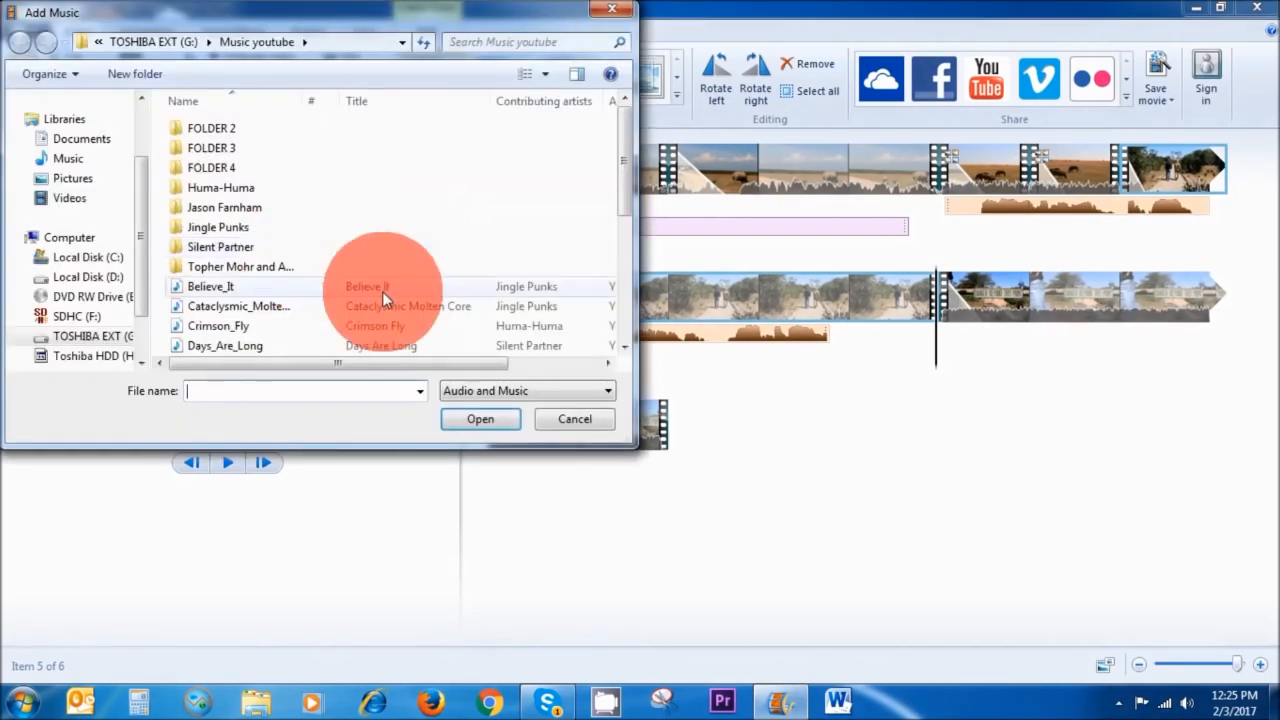
scroll(630, 229, down, 1)
drag(630, 229, 639, 177)
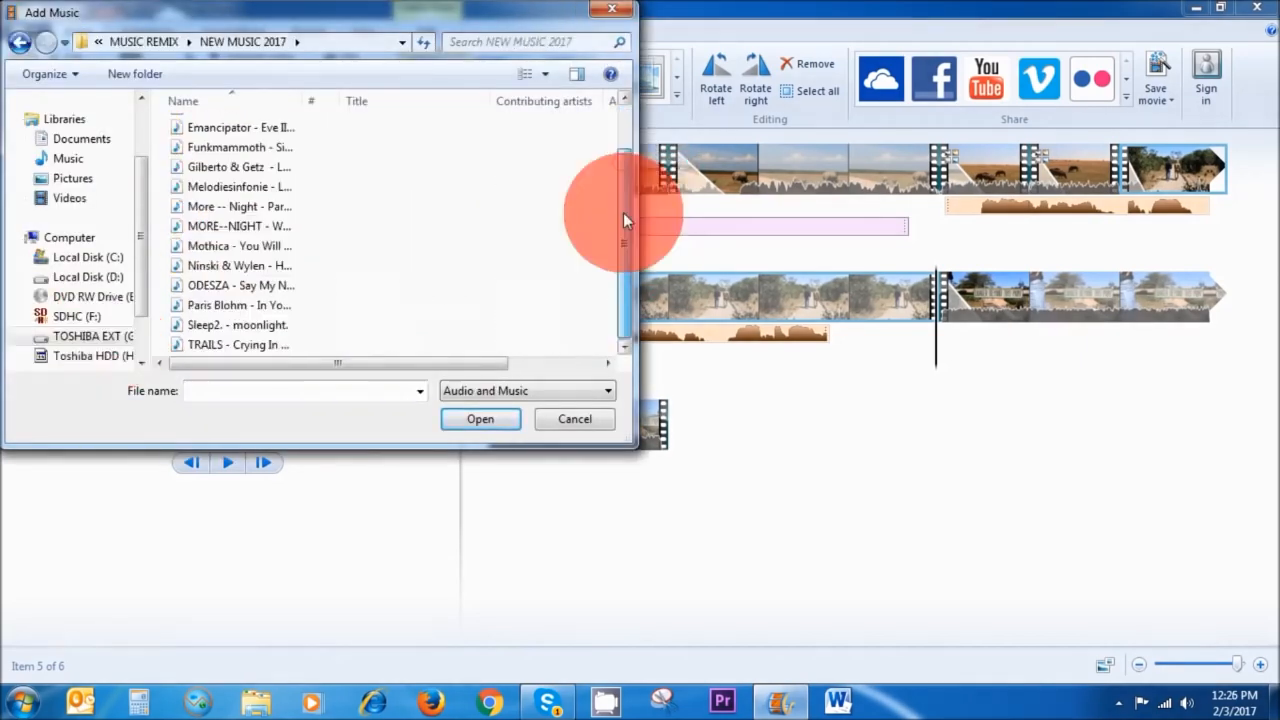
click(306, 206)
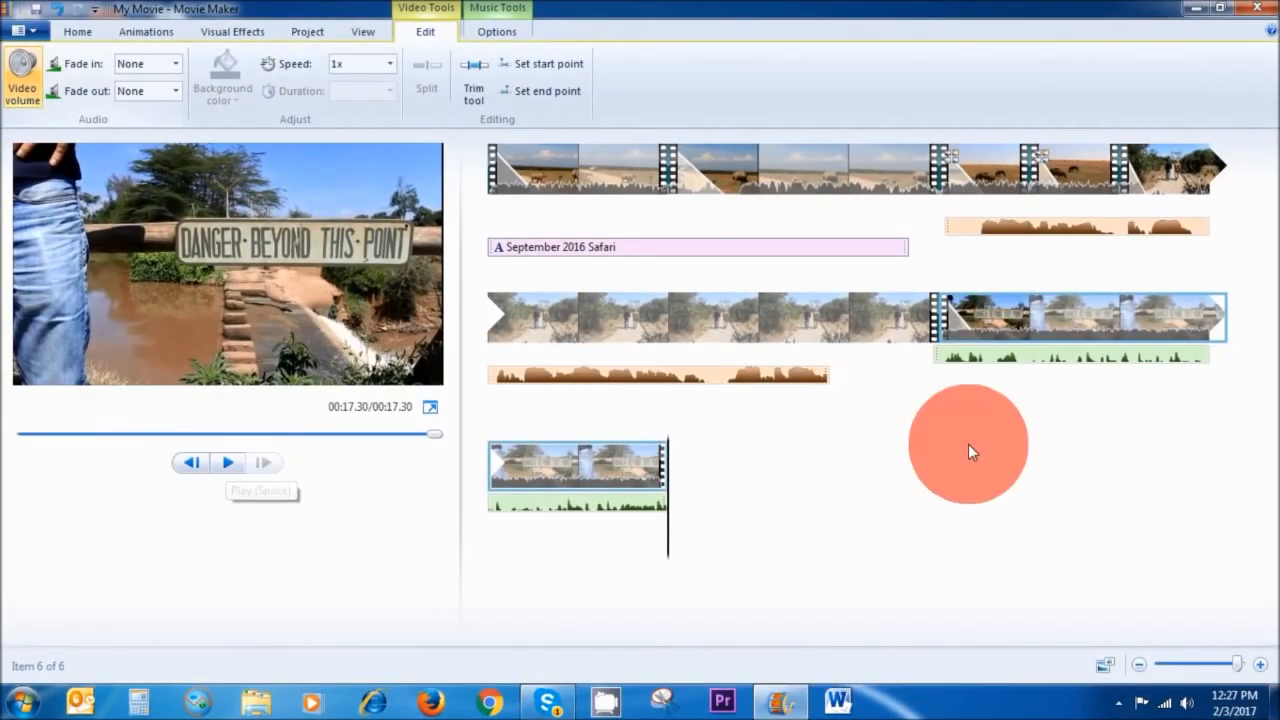
Select the music track and raise its music volume slightly.
click(979, 362)
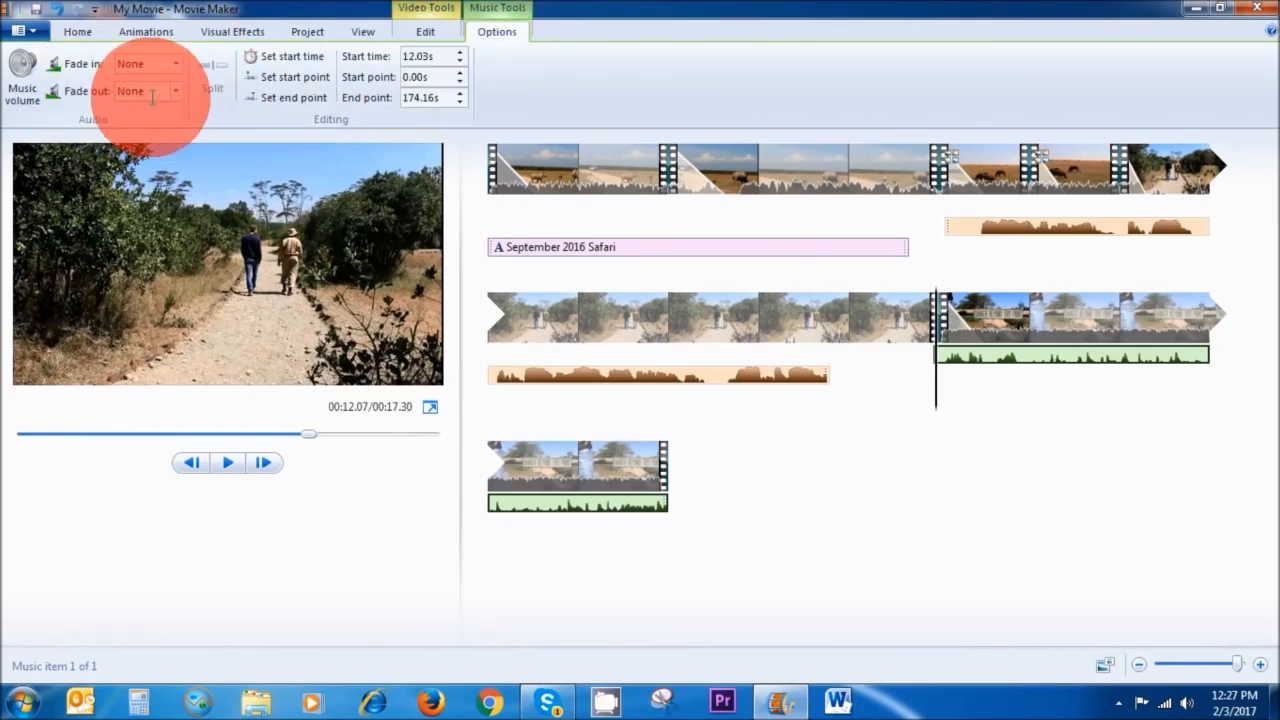
click(30, 95)
drag(90, 121, 97, 121)
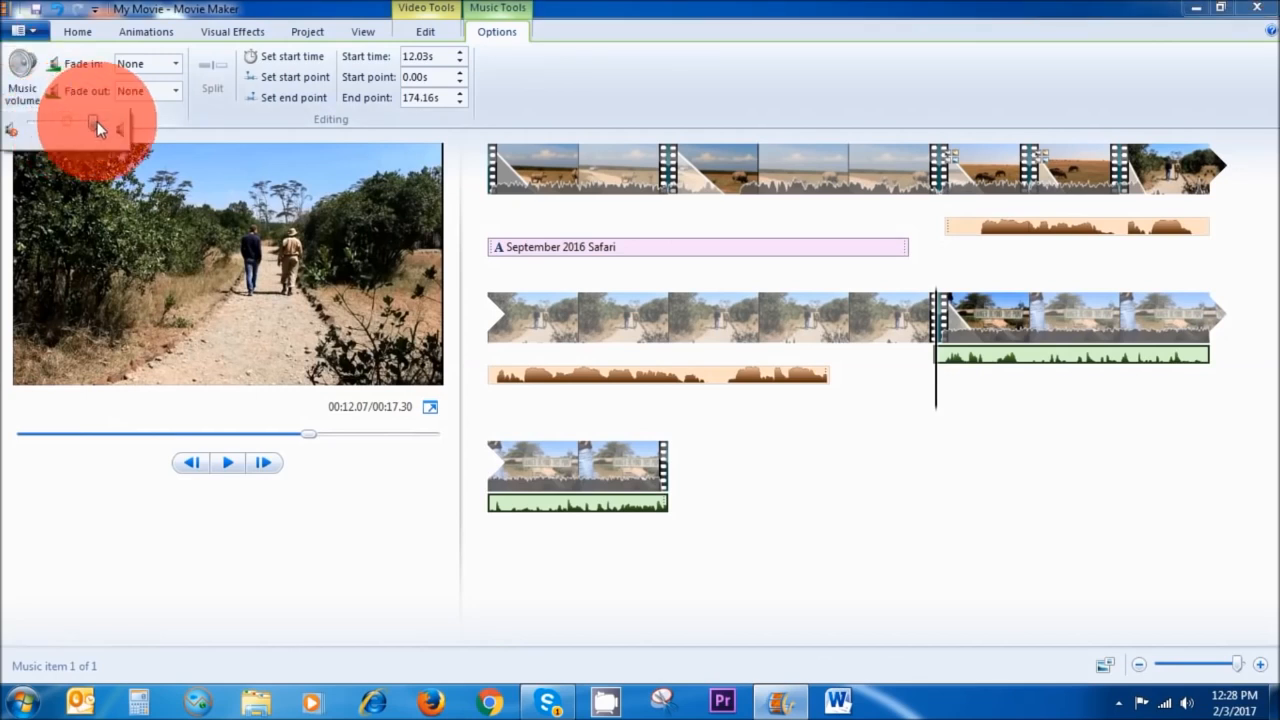
click(310, 32)
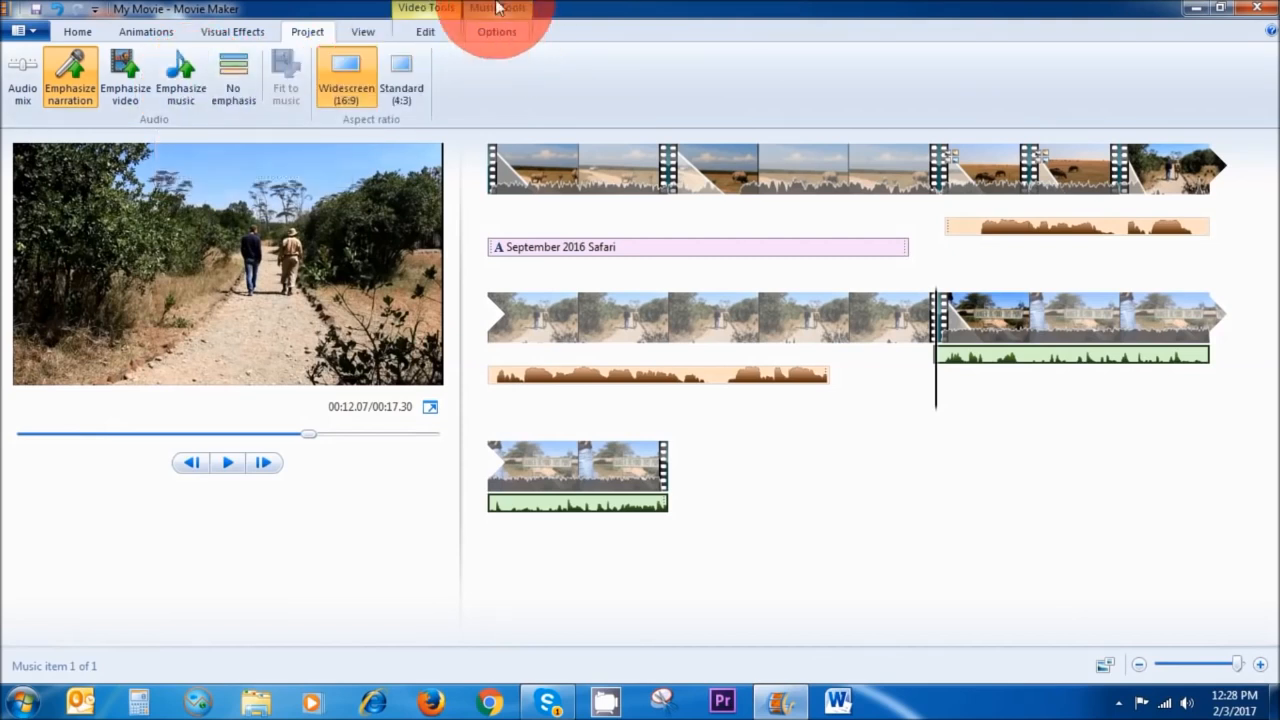
click(491, 39)
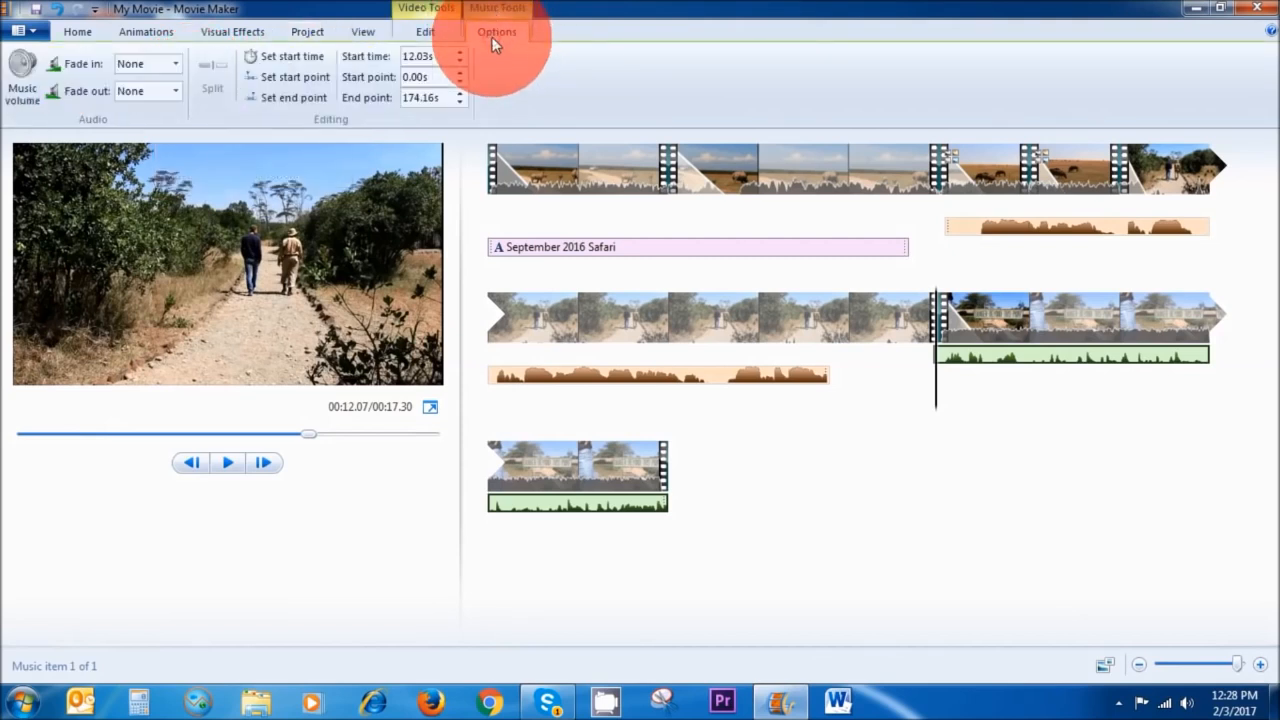
click(175, 71)
click(176, 85)
click(176, 85)
click(176, 85)
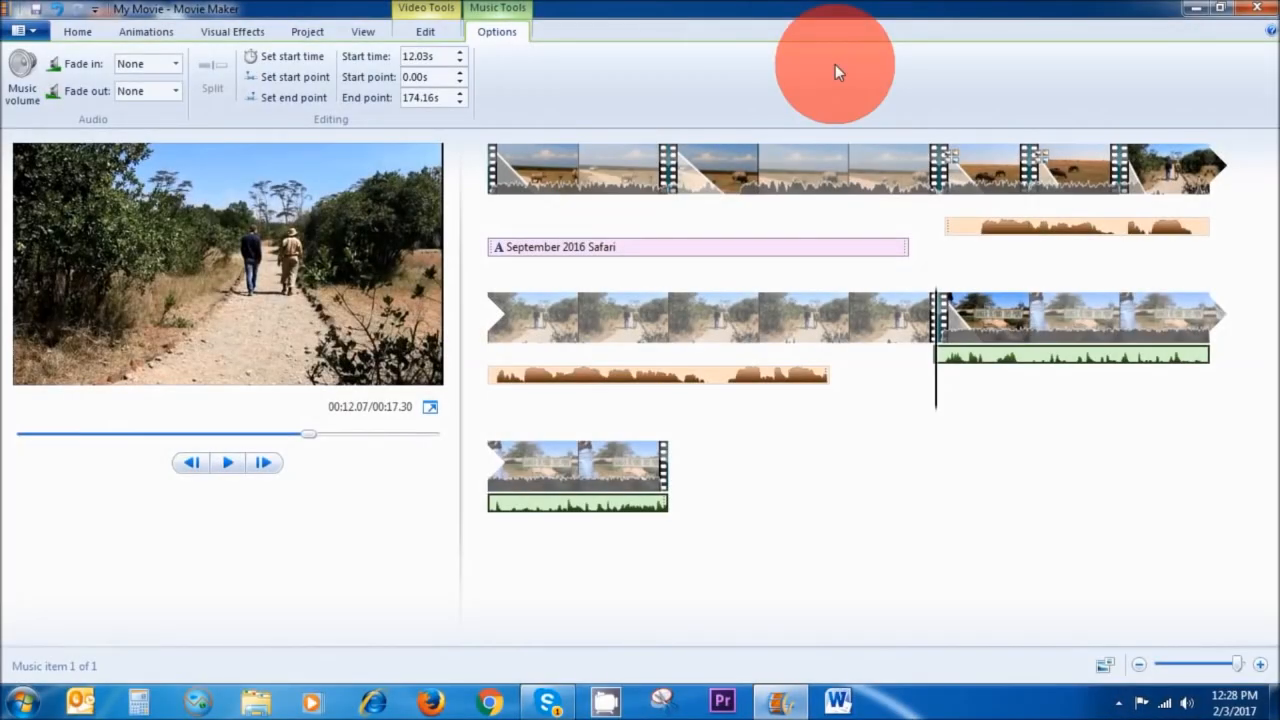
Apply a black and white visual effect to the sixth clip, the bridge scene, and preview it.
click(217, 34)
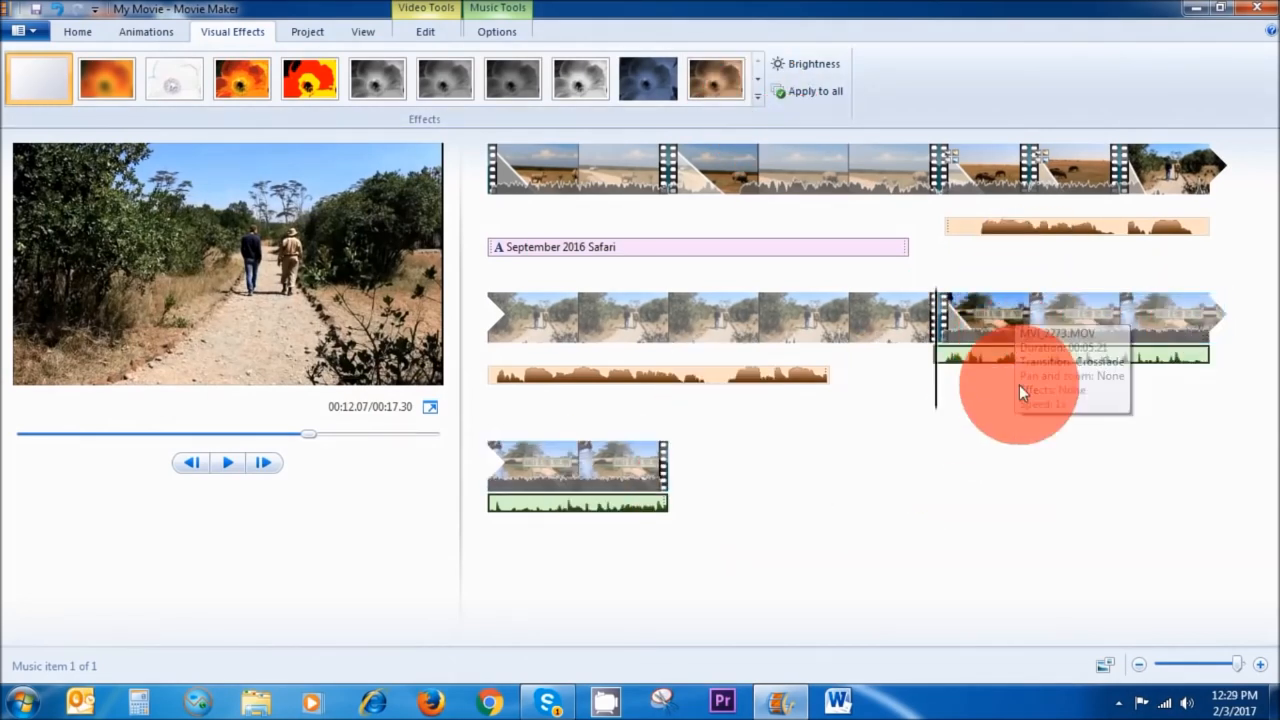
click(998, 322)
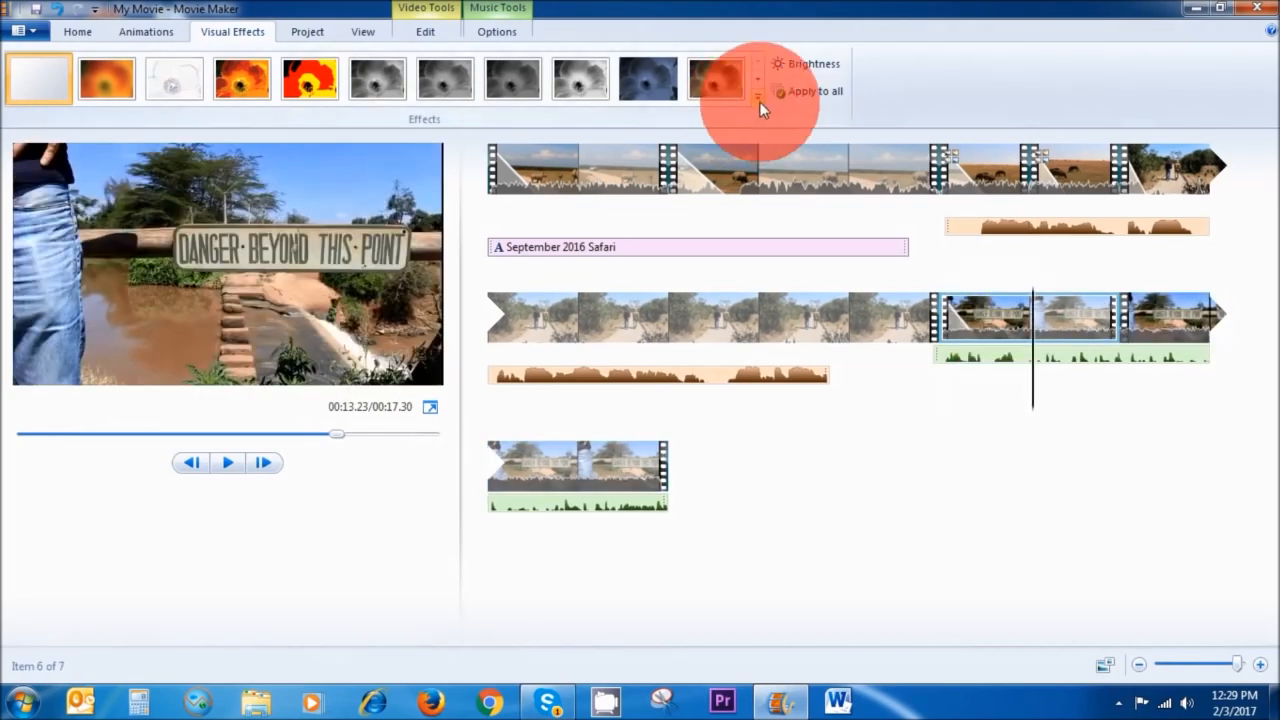
click(758, 98)
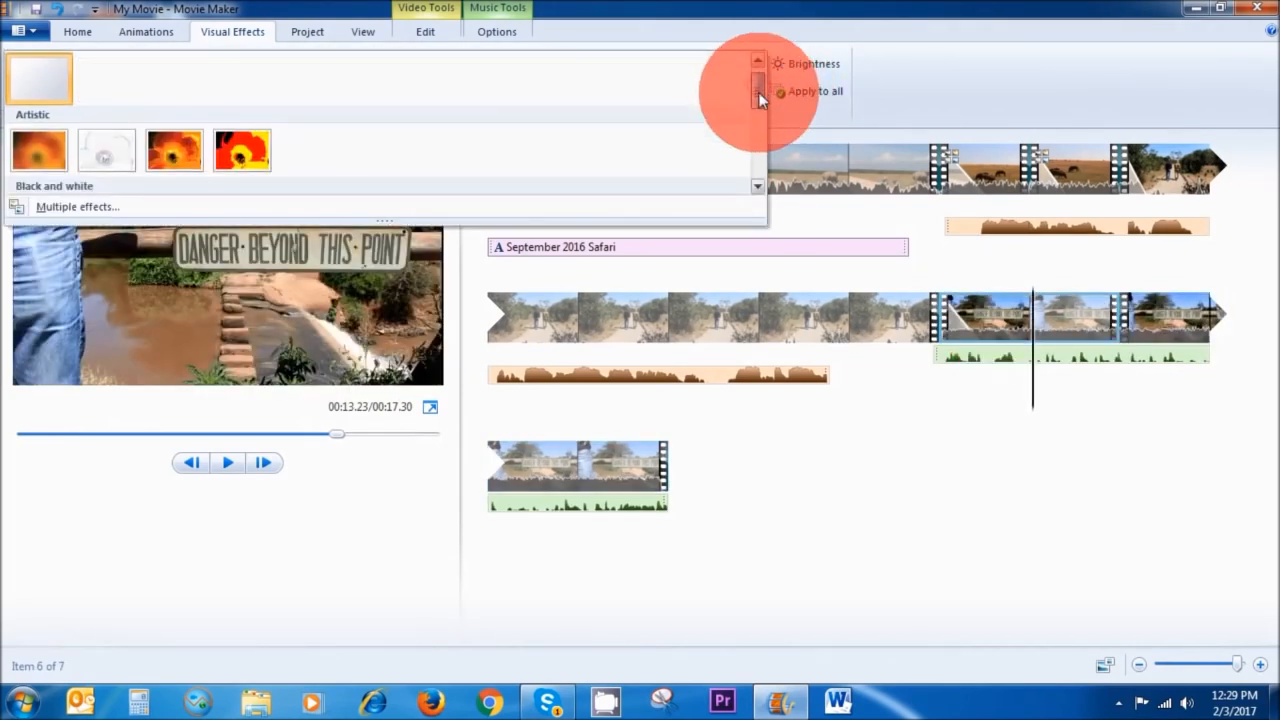
mouse_move(760, 97)
mouse_down()
mouse_move(755, 139)
mouse_move(749, 105)
mouse_move(748, 117)
mouse_up()
click(152, 133)
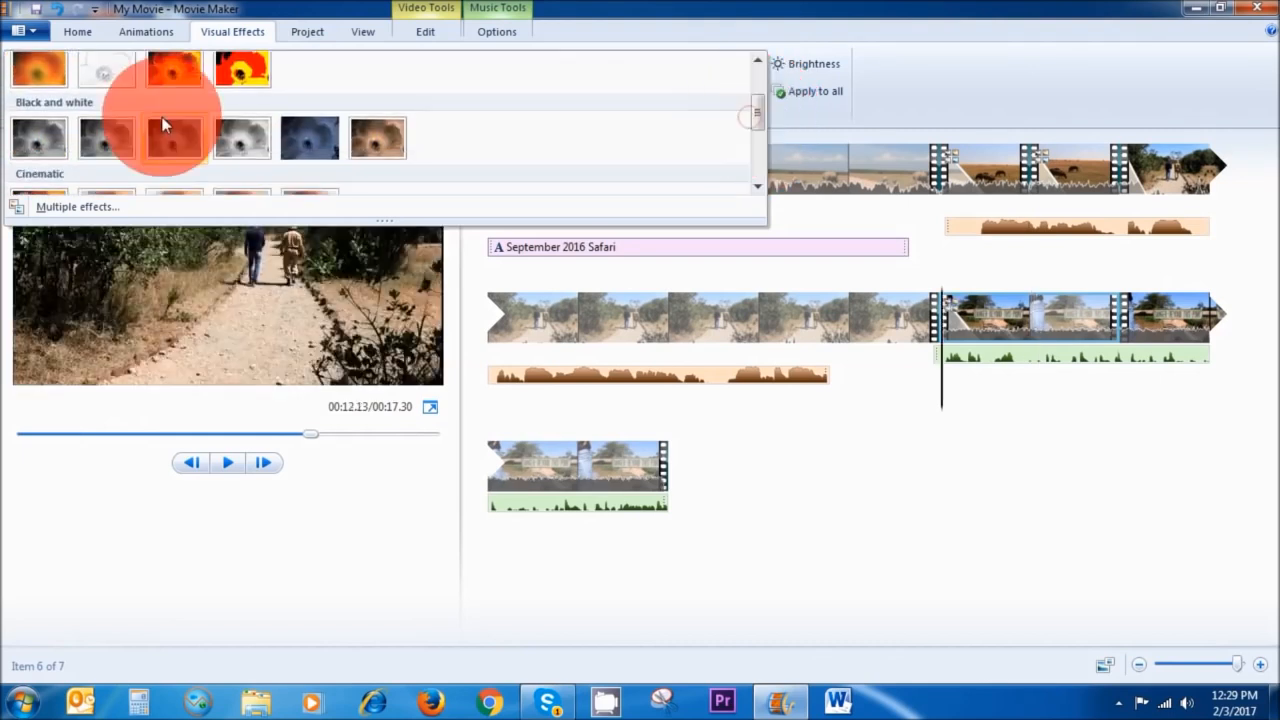
click(131, 131)
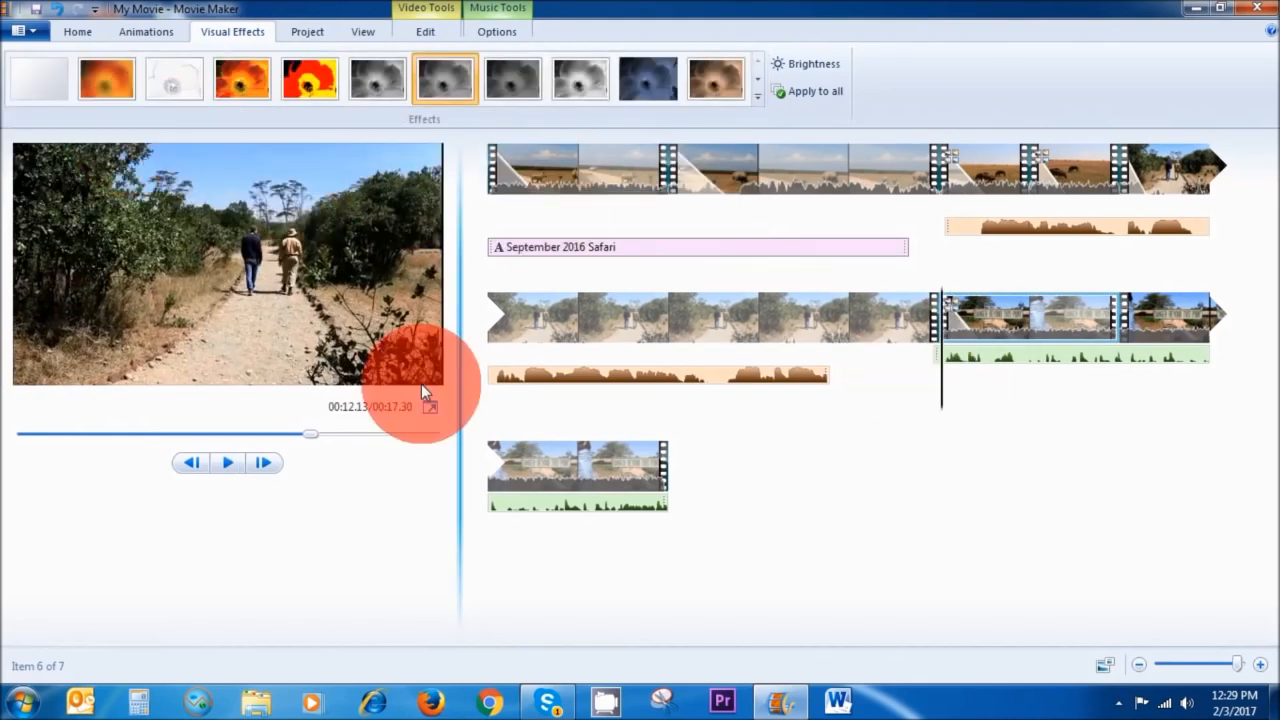
click(213, 462)
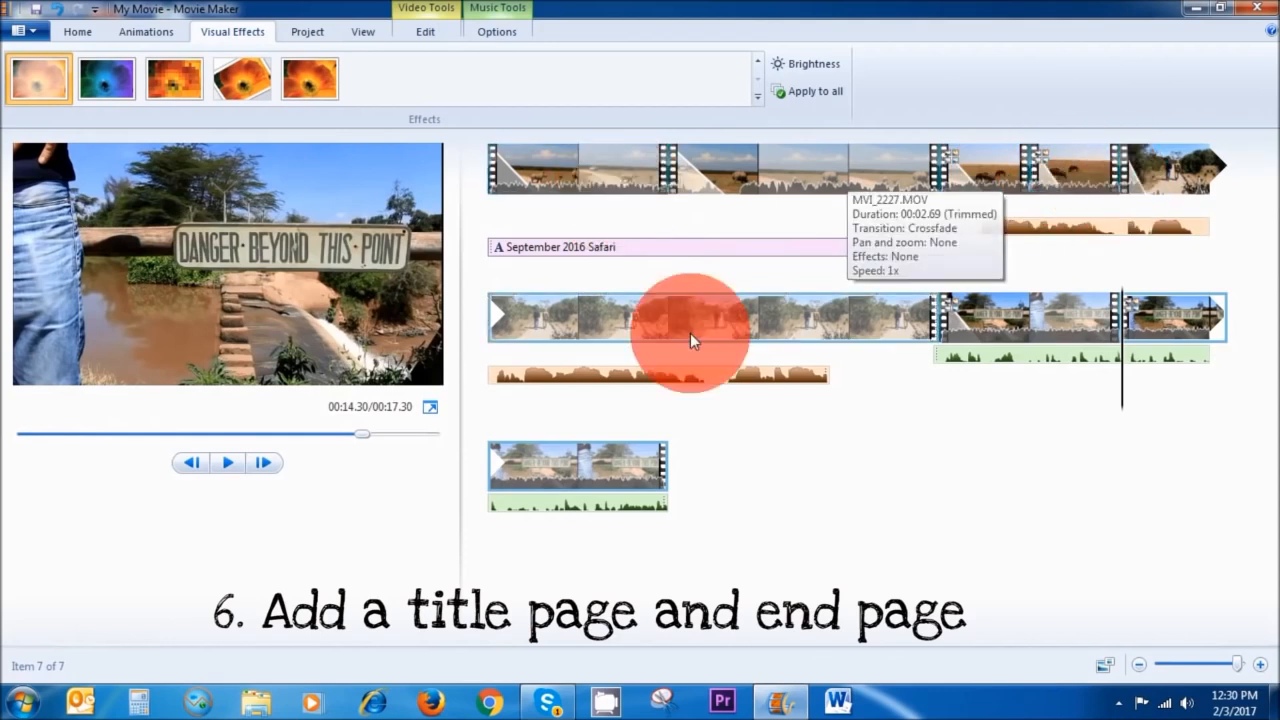
Insert a new title before the first clip and change its text to Safari 2016.
click(503, 177)
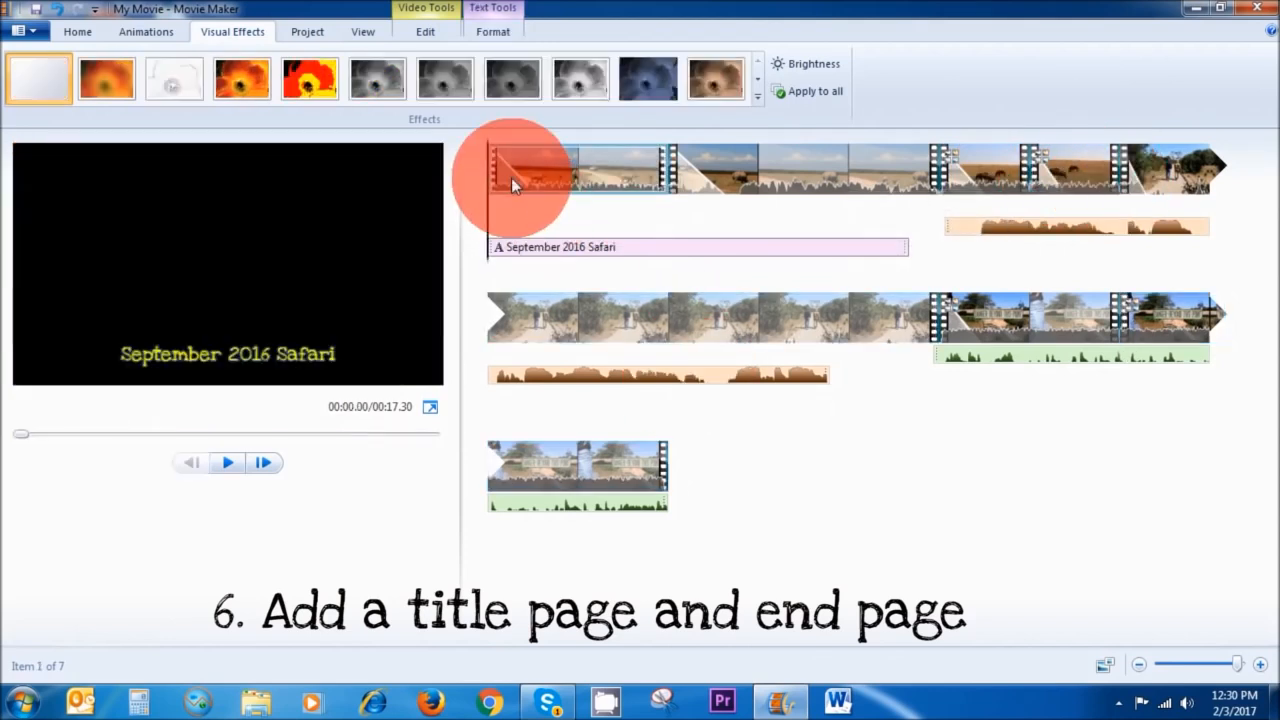
mouse_move(488, 230)
mouse_down()
mouse_move(517, 218)
mouse_move(493, 216)
mouse_up()
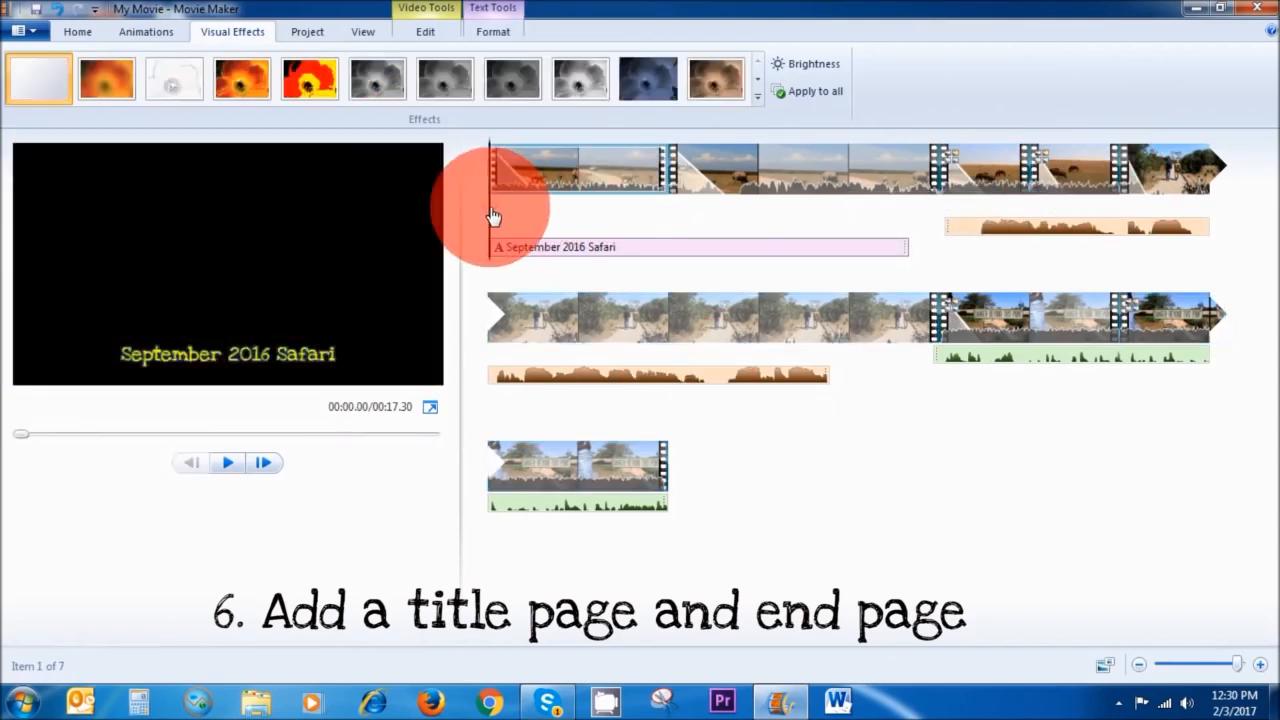
click(77, 33)
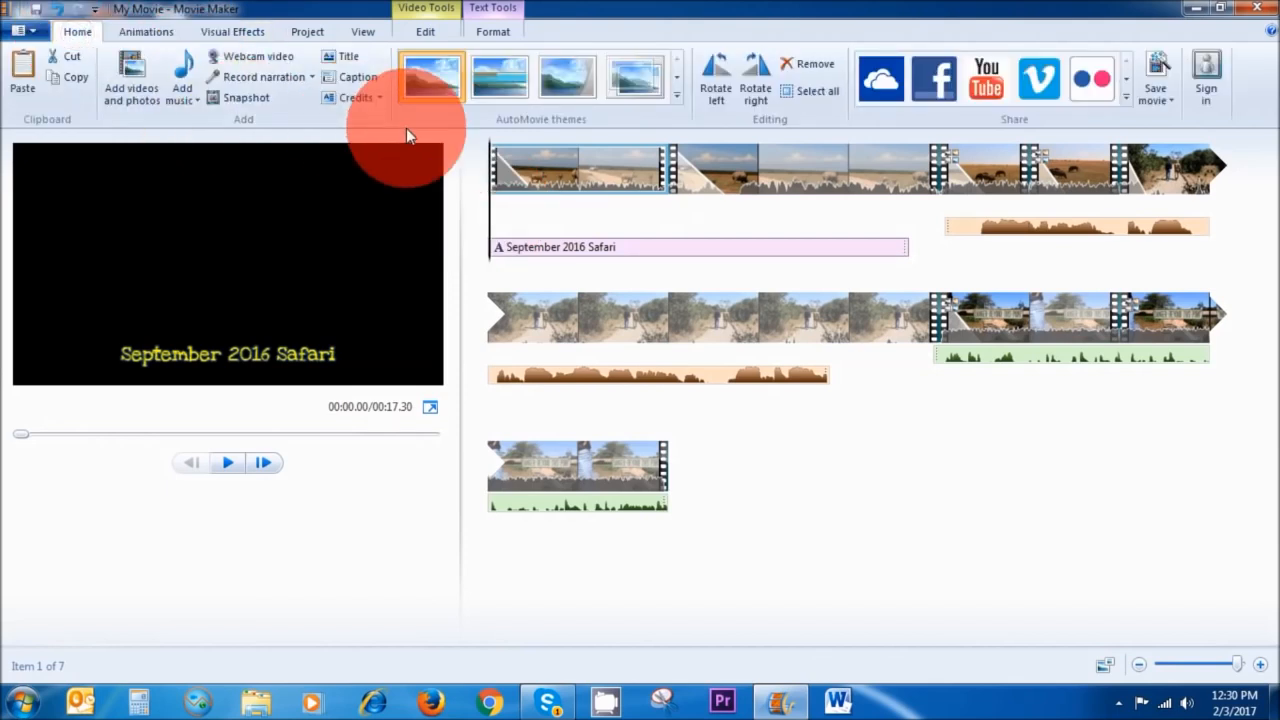
click(344, 60)
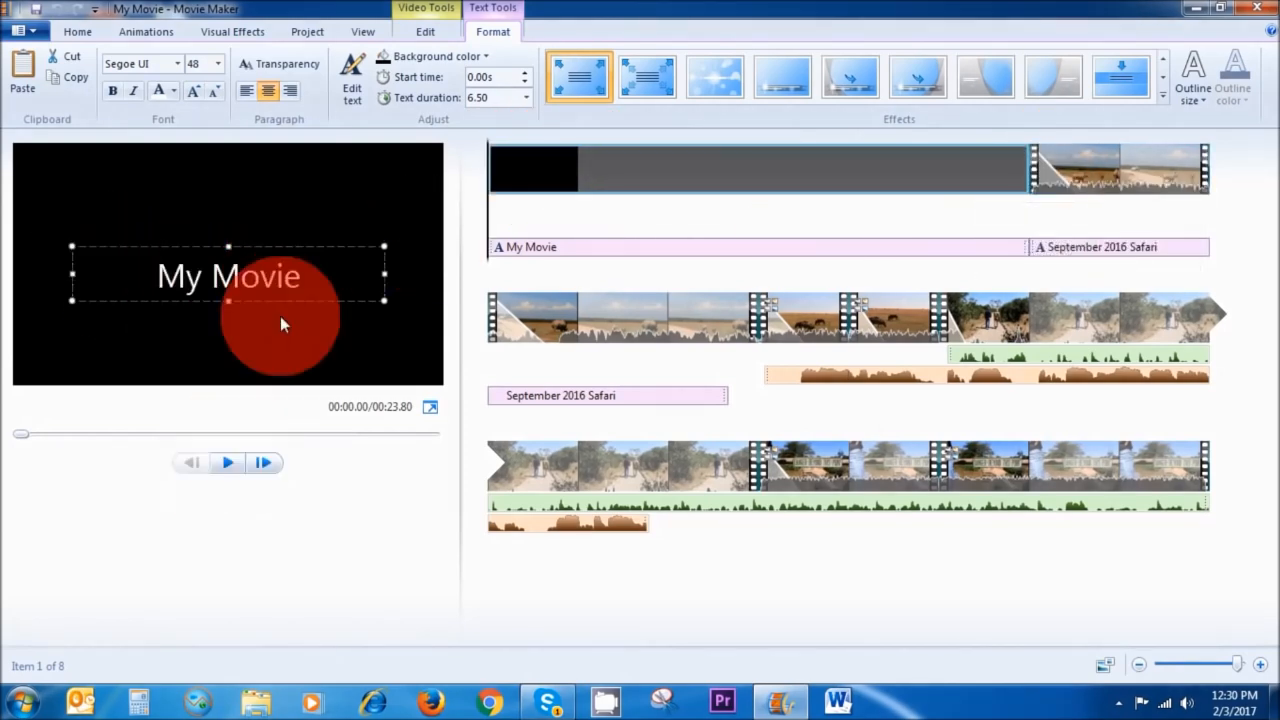
drag(303, 277, 142, 277)
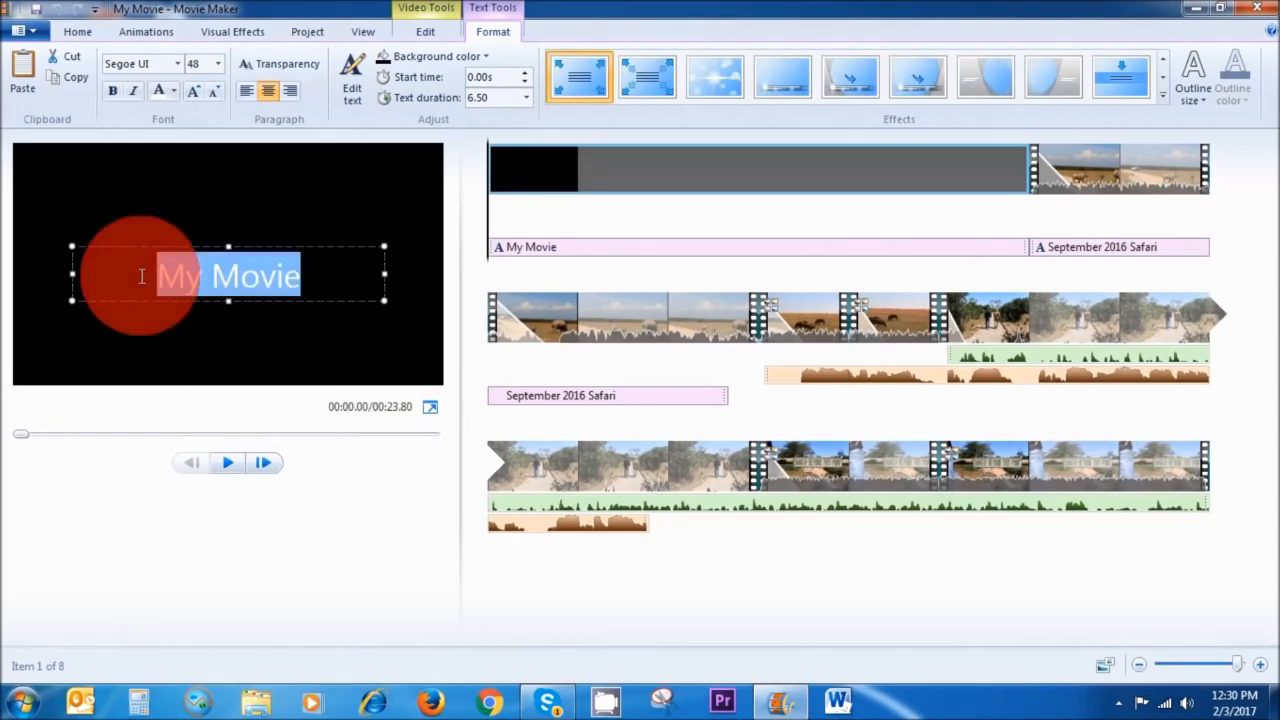
text(Safari 2016)
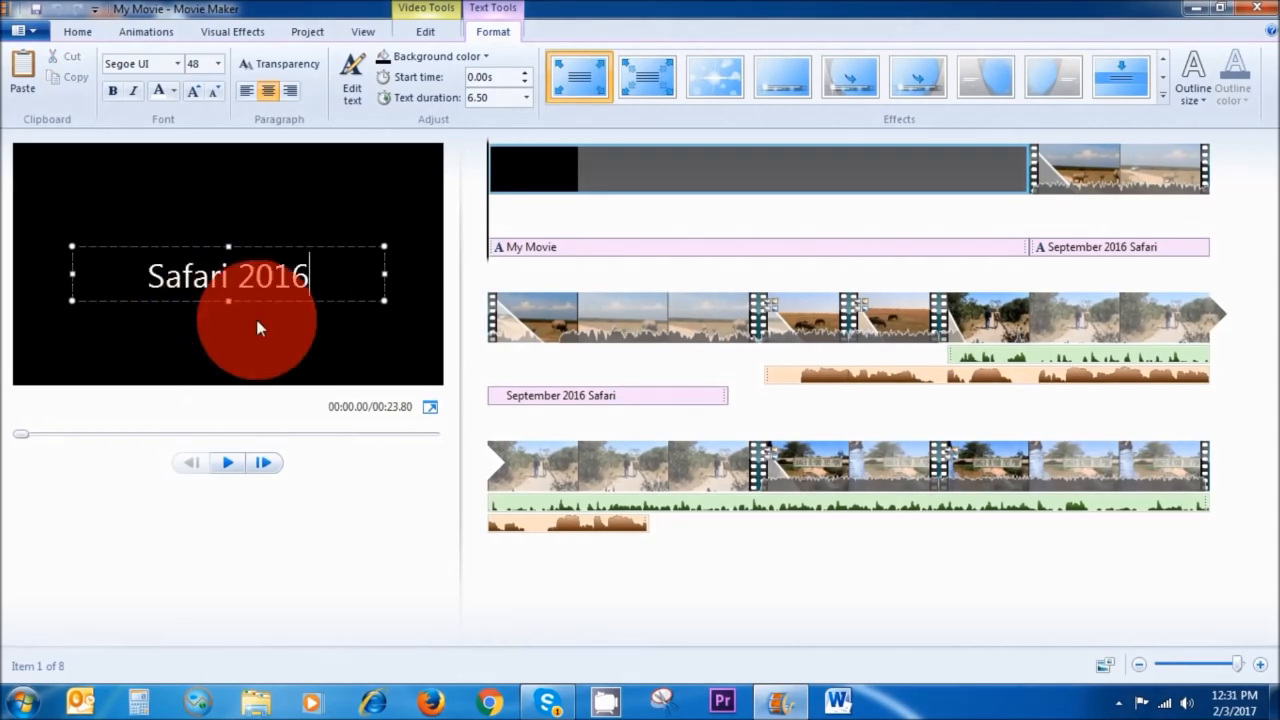
Set the title's font to Palatino Linotype.
click(178, 64)
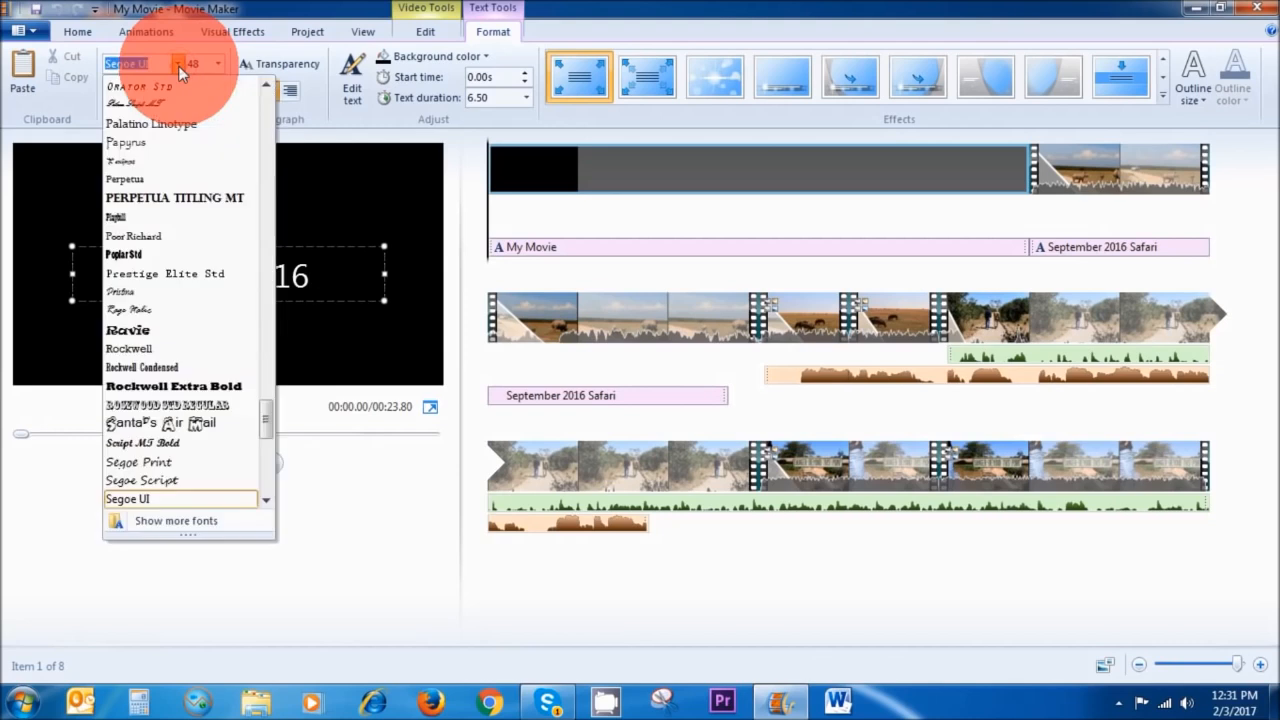
click(171, 123)
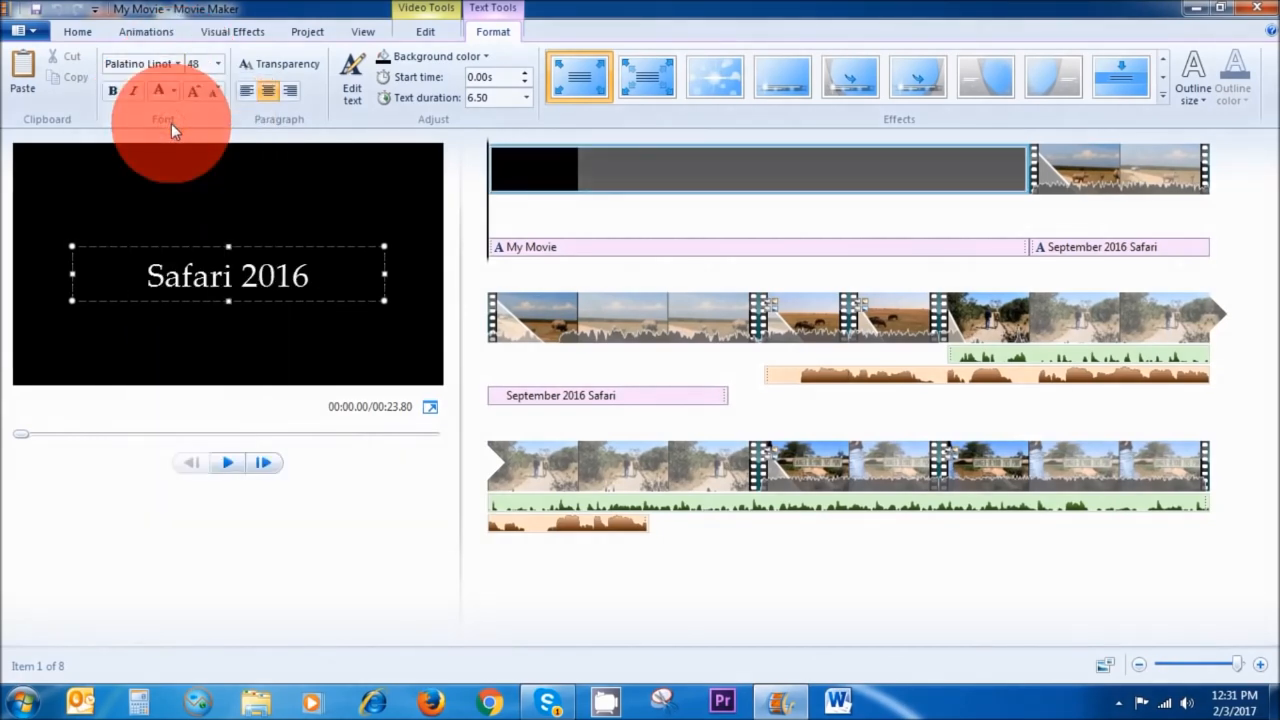
Give the title text a medium outline in the last standard colour.
click(1187, 100)
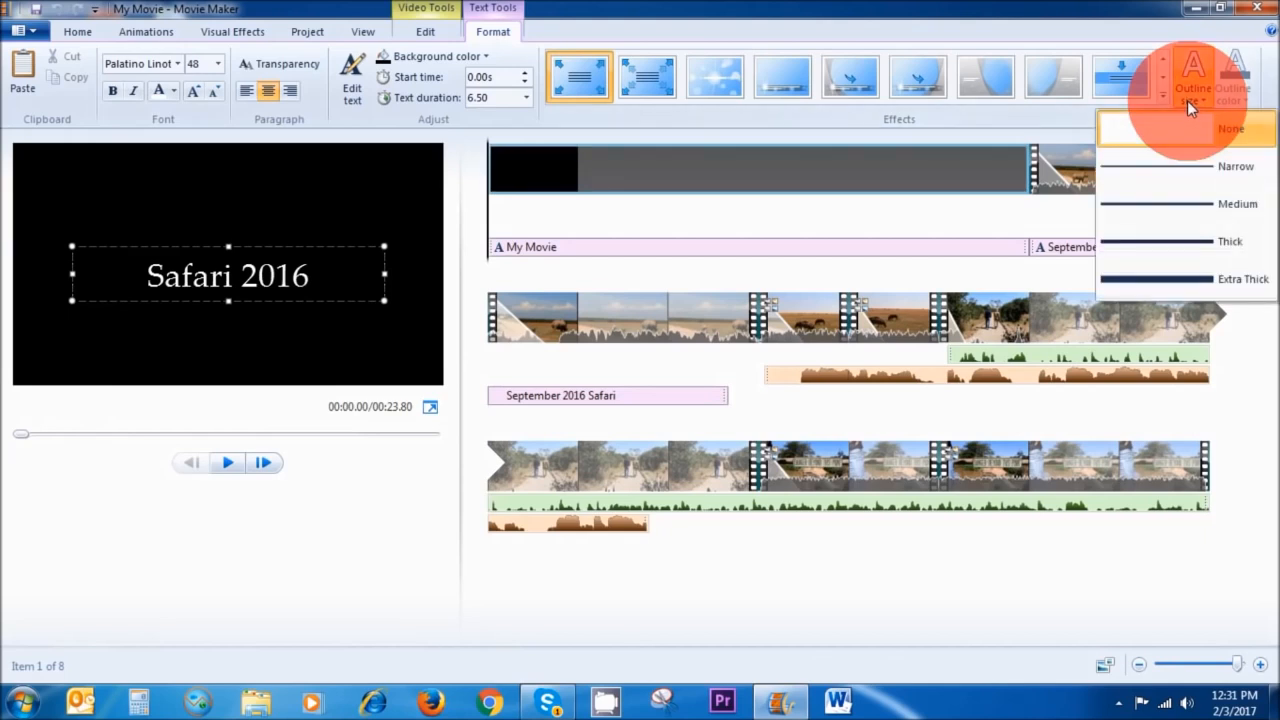
click(1189, 202)
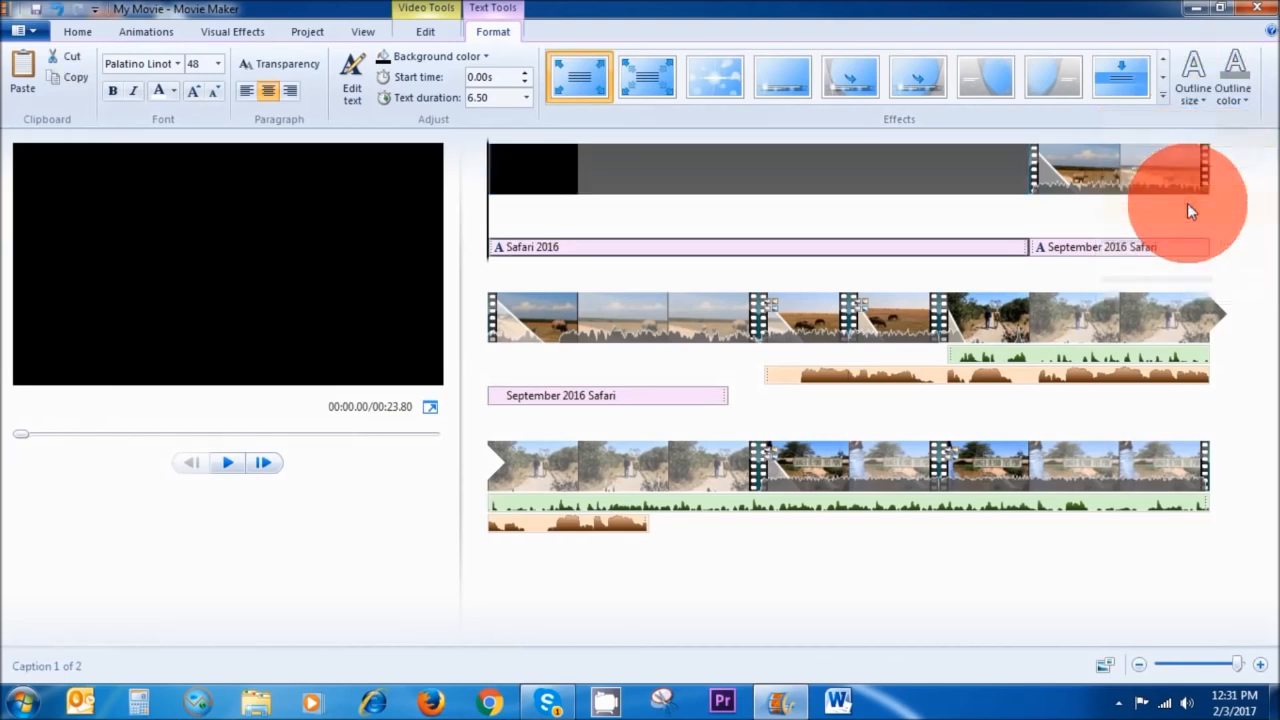
click(1240, 95)
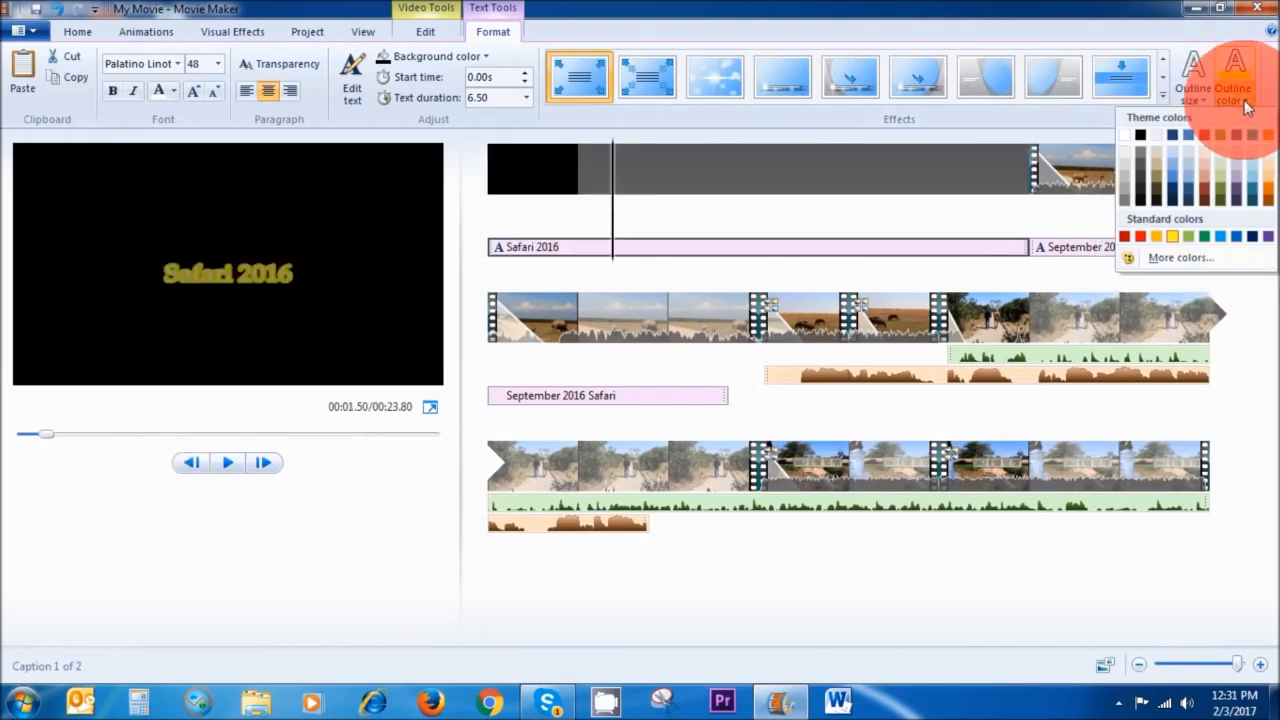
click(1256, 237)
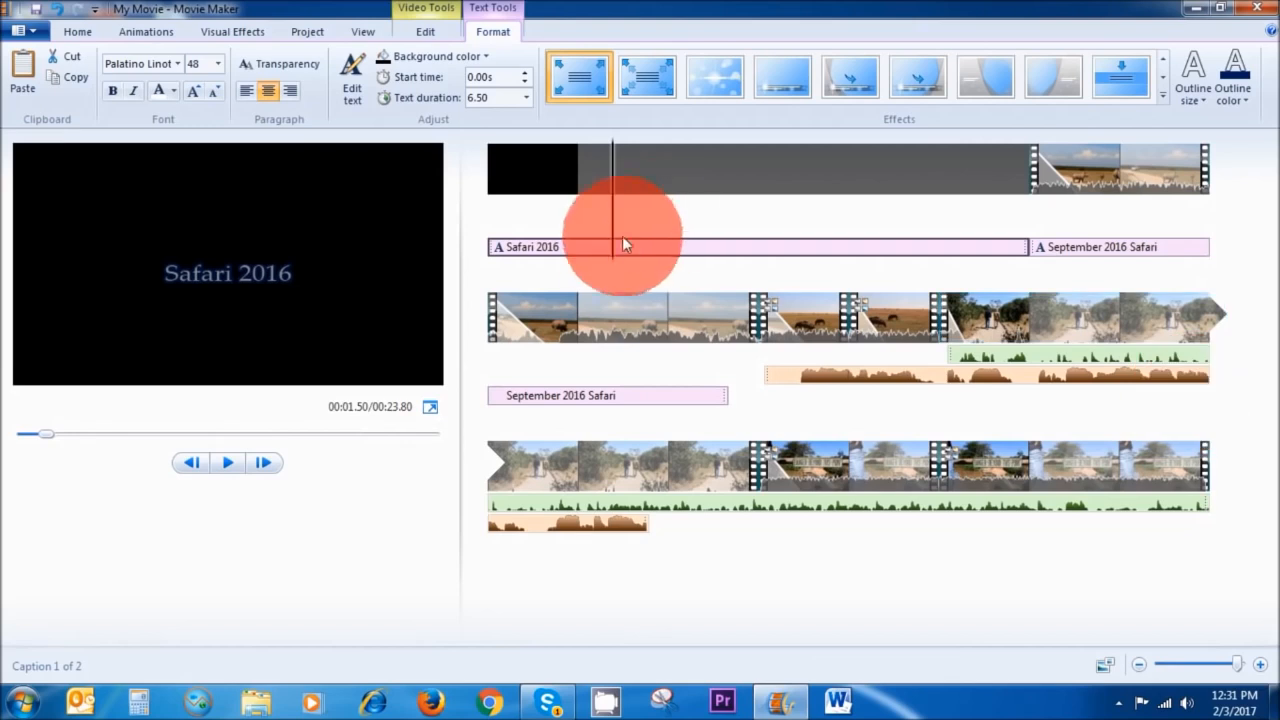
Apply the sparkle text effect to the Safari 2016 title and preview it.
click(500, 250)
click(228, 465)
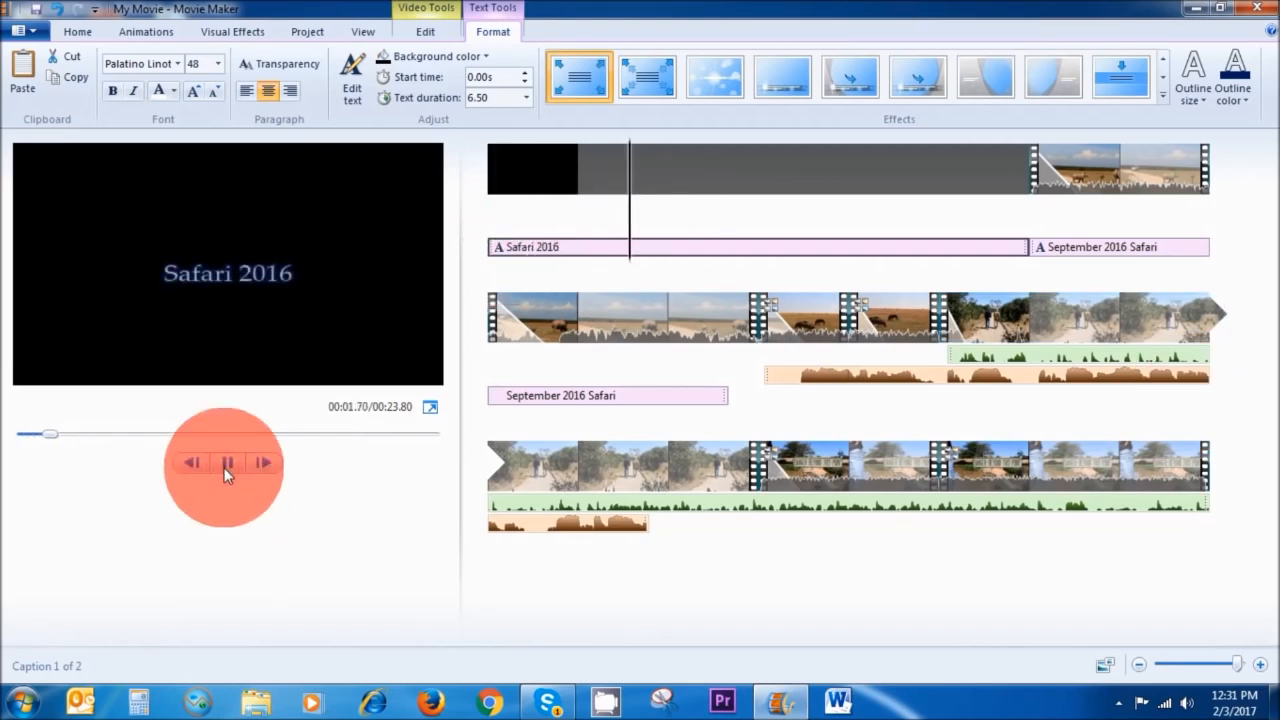
click(228, 463)
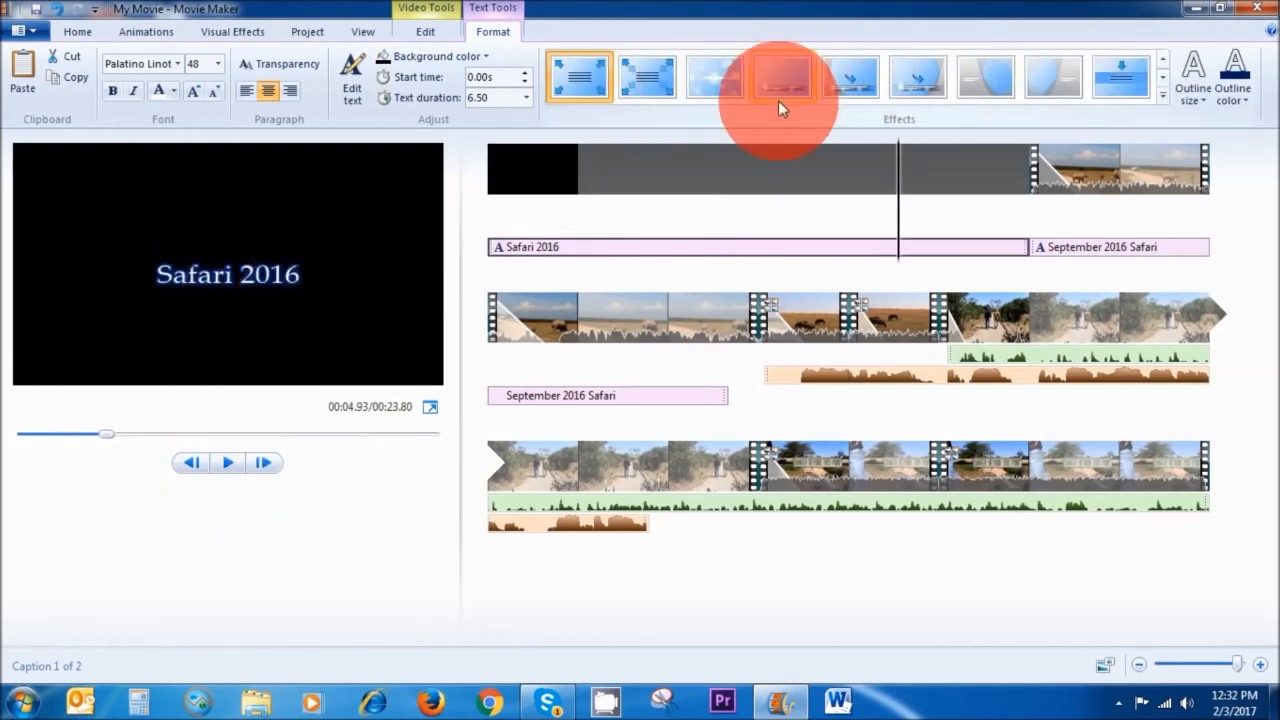
click(650, 84)
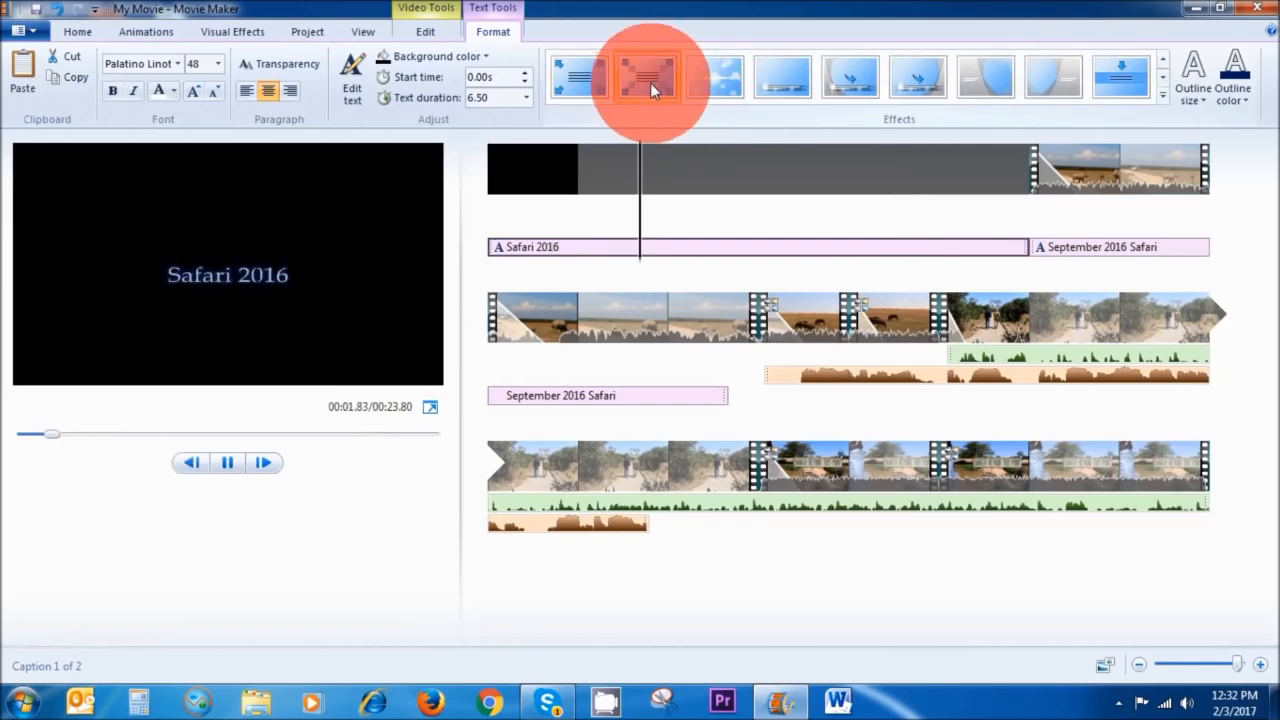
click(725, 90)
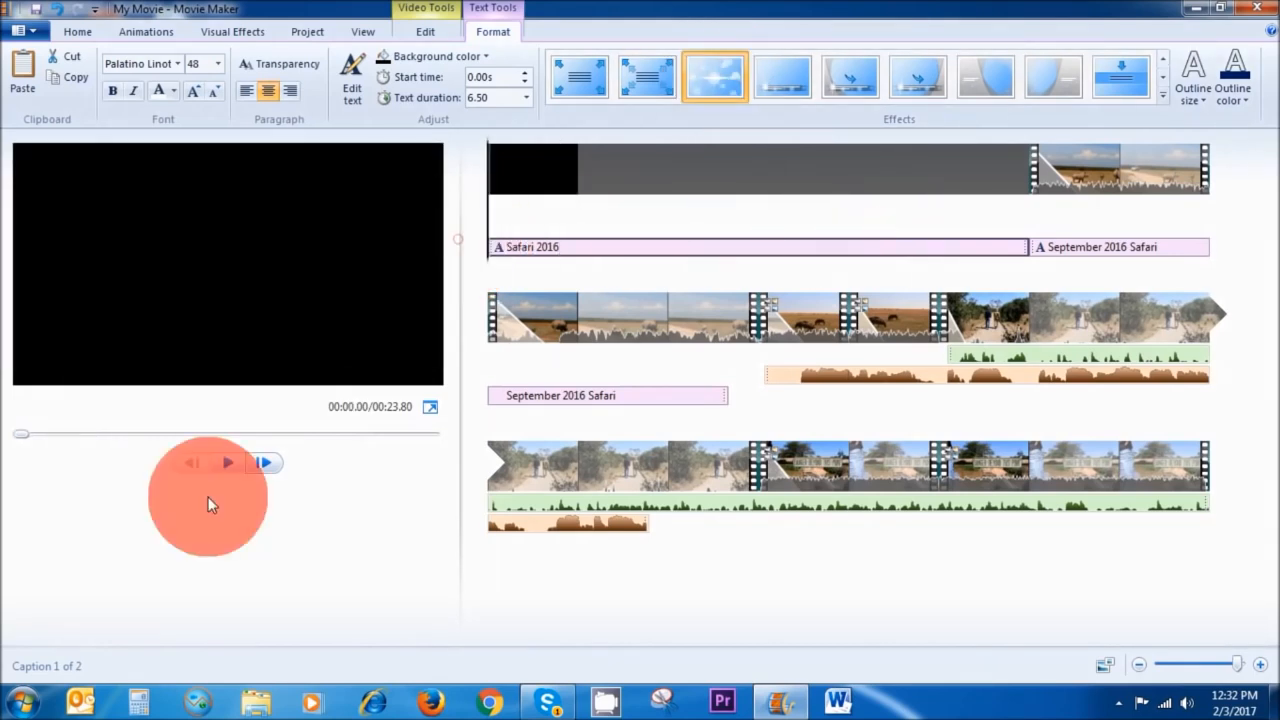
click(232, 461)
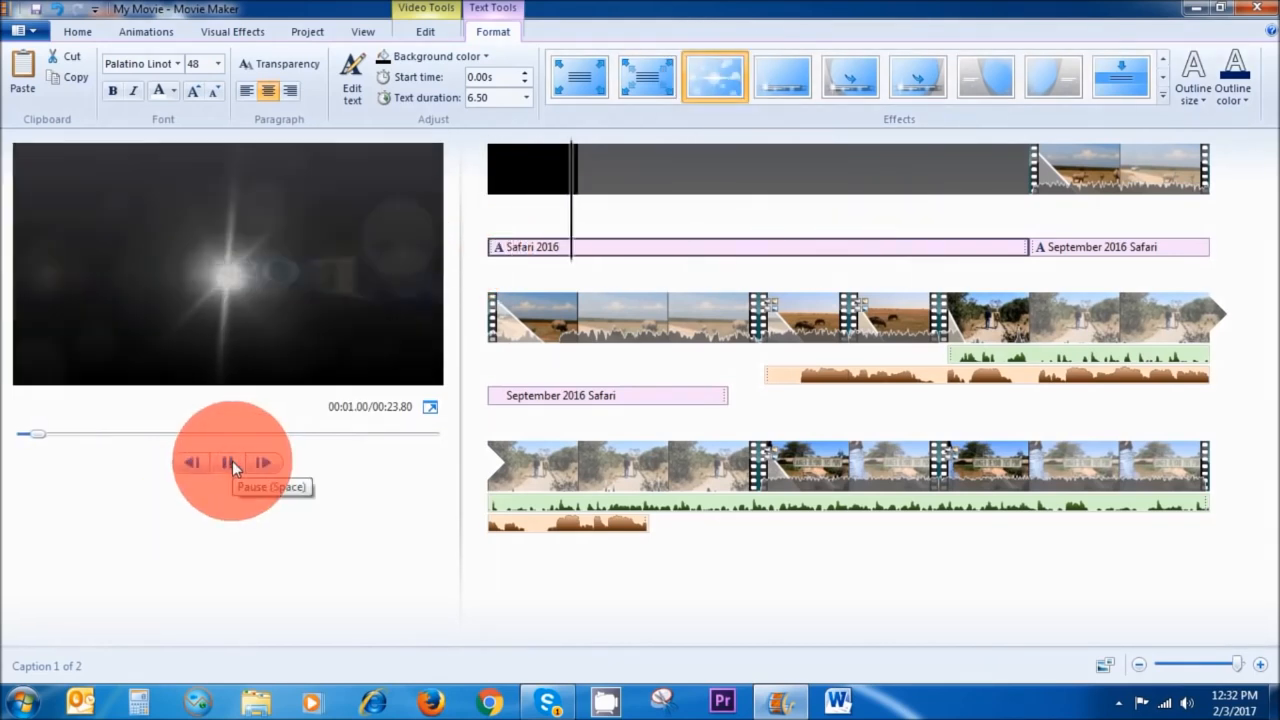
click(232, 461)
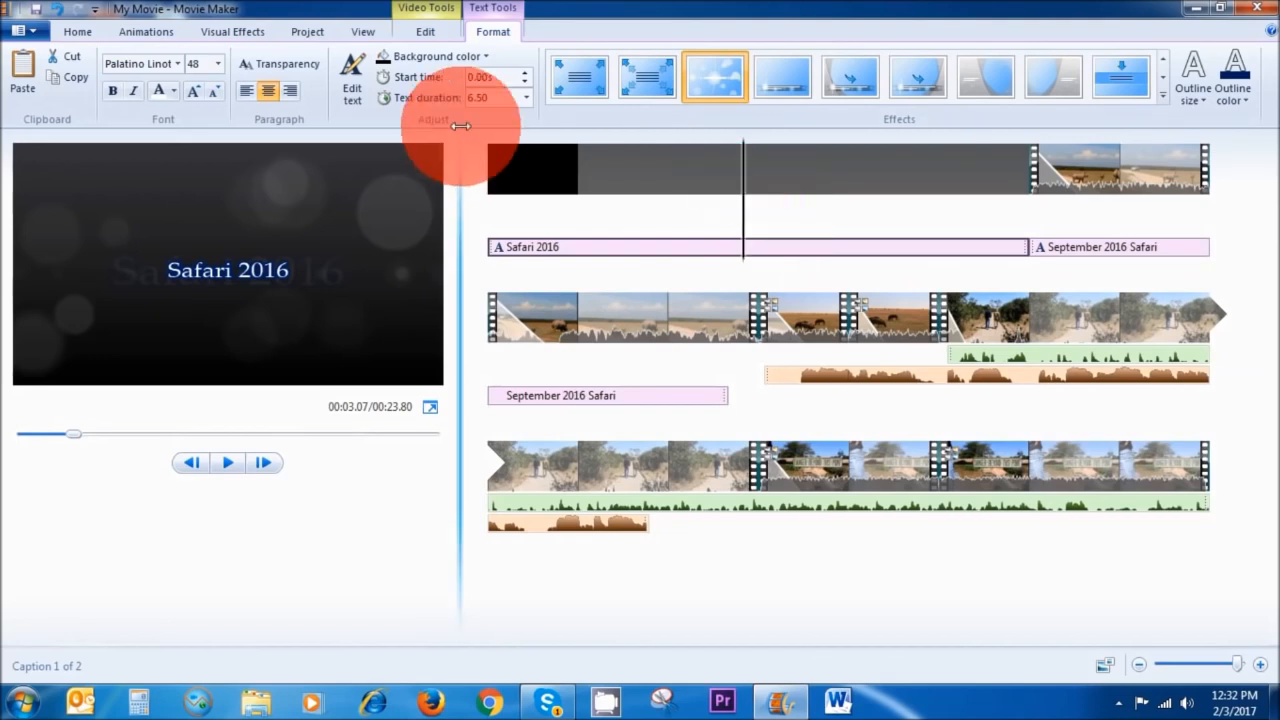
Set the title clip's duration to 3.5 seconds.
click(425, 31)
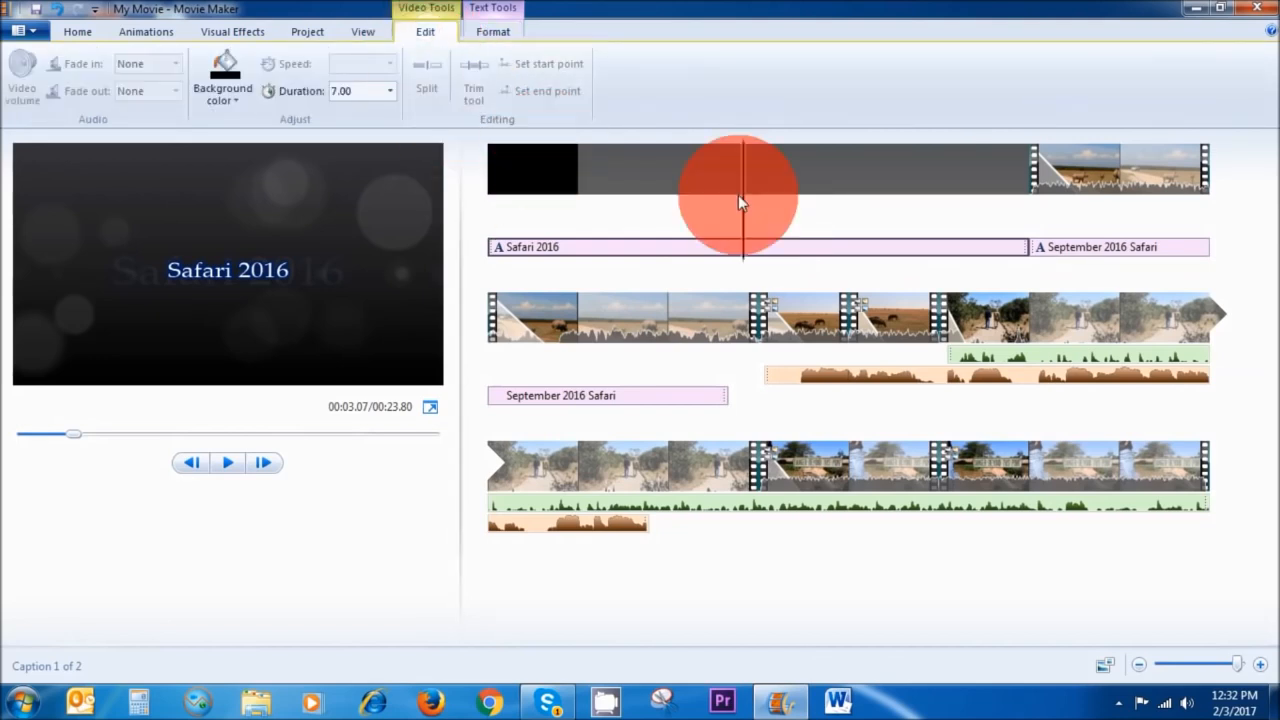
click(390, 91)
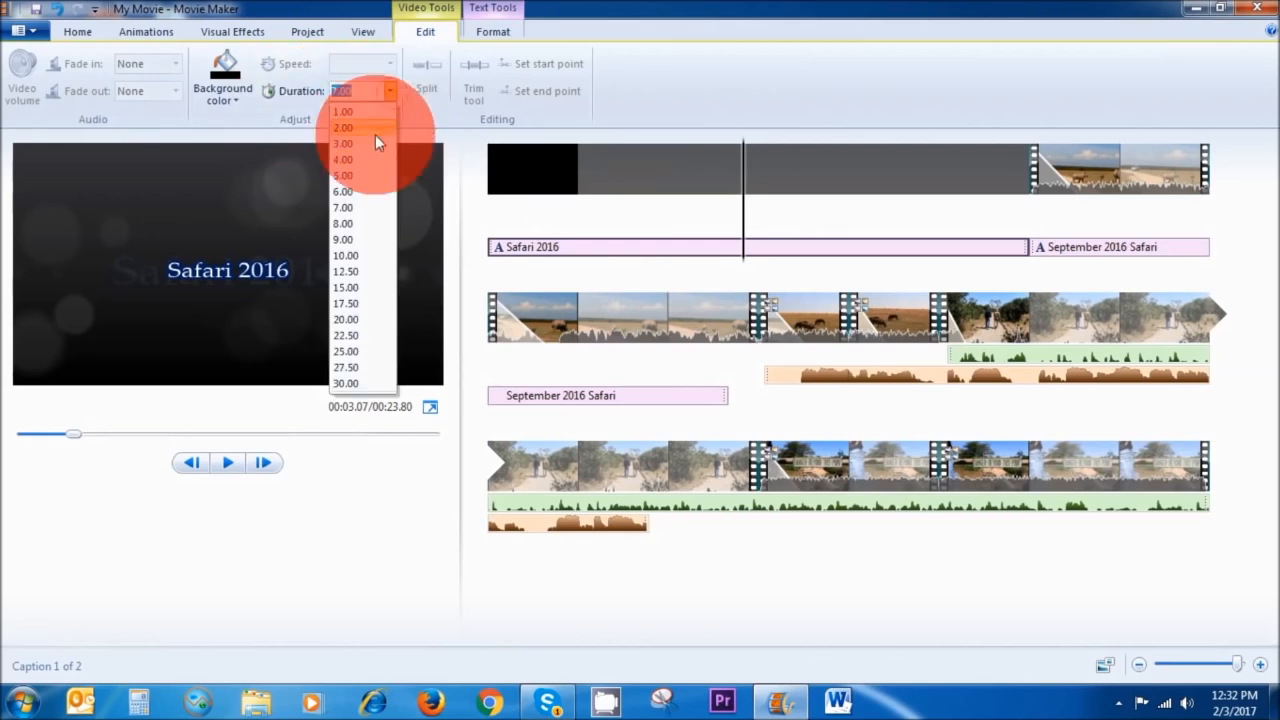
click(365, 159)
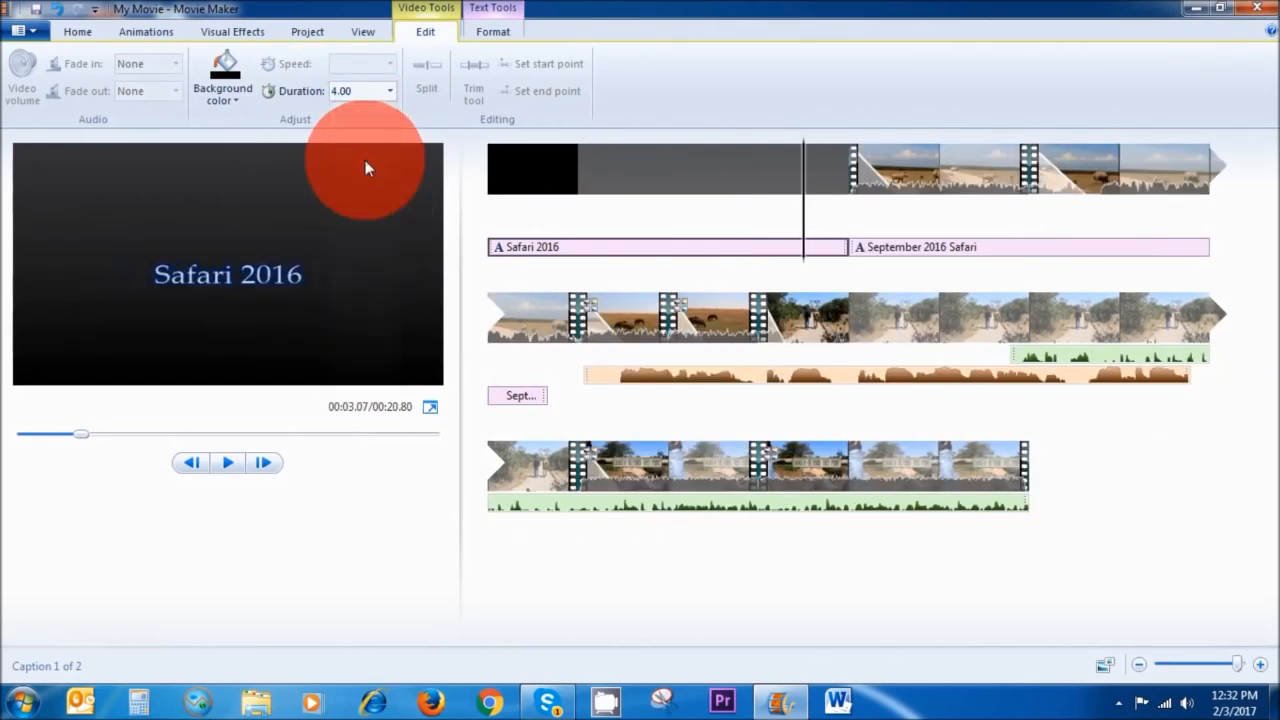
click(389, 91)
click(355, 91)
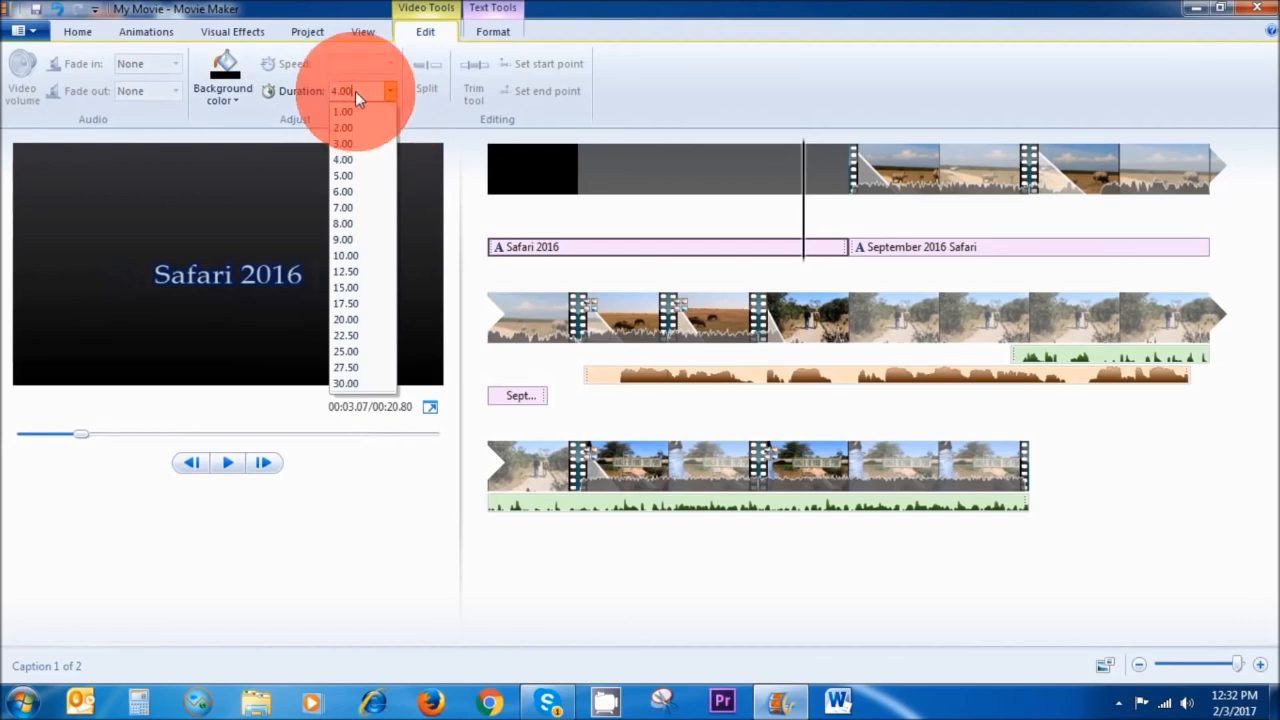
text(3.5)
key(Return)
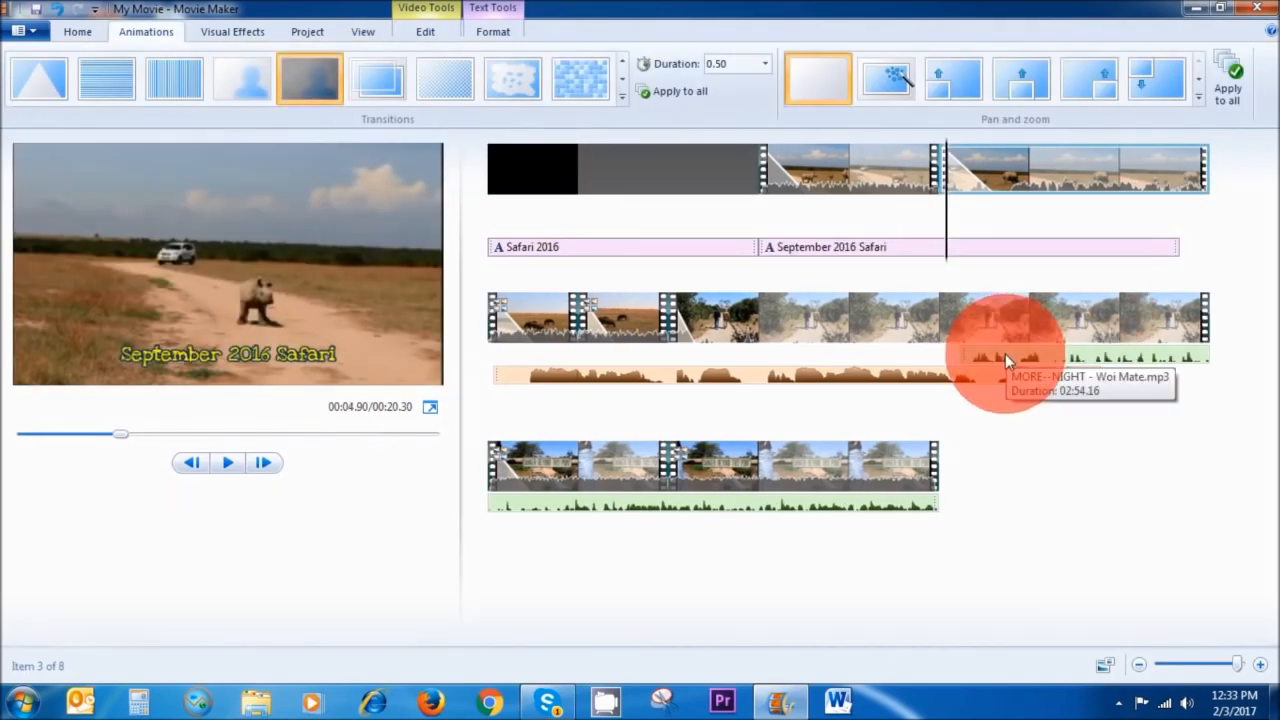
Move the music track to the start of the movie and preview it.
drag(1011, 353, 488, 211)
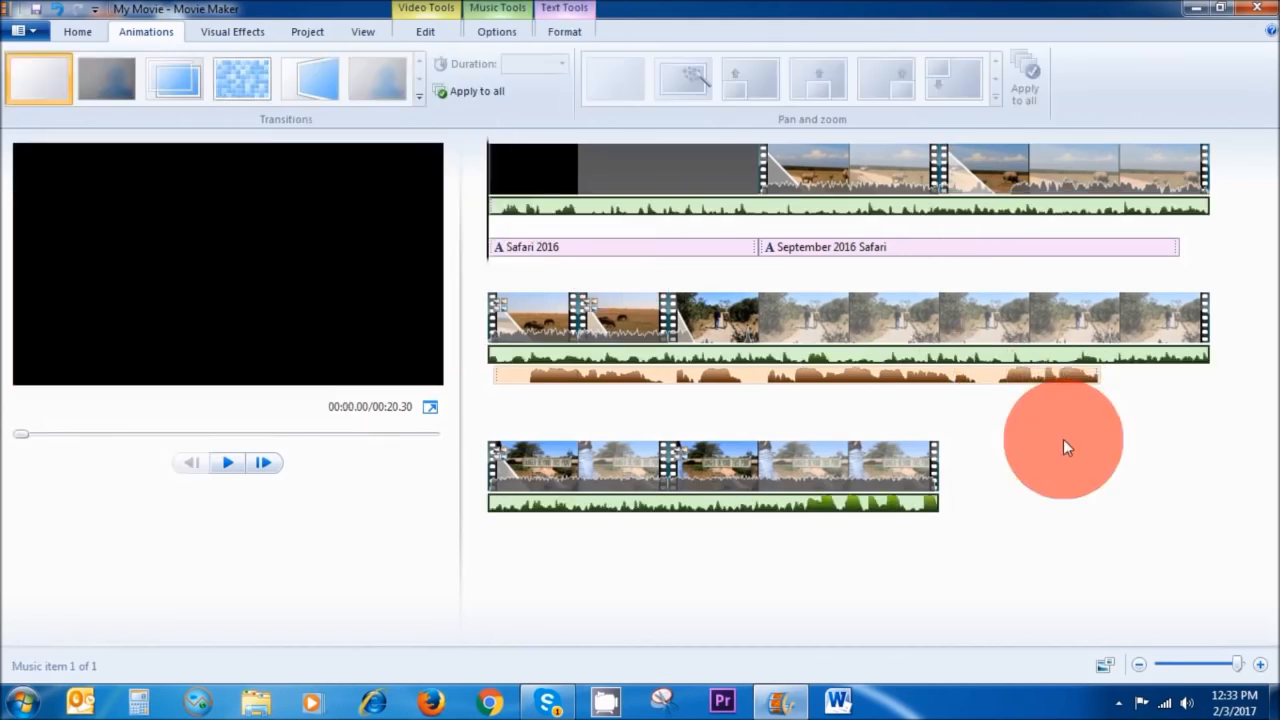
click(227, 463)
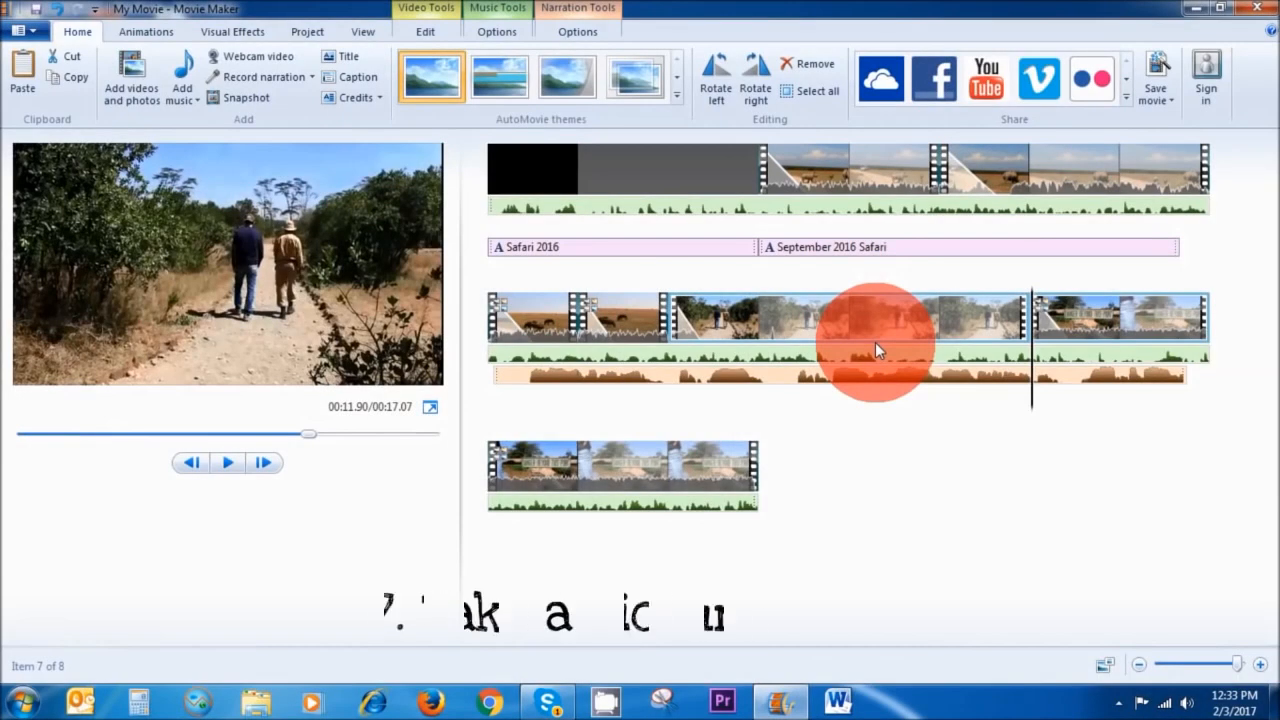
Take a snapshot of the rhino frame in the second clip and save it with the default PNG name.
click(790, 167)
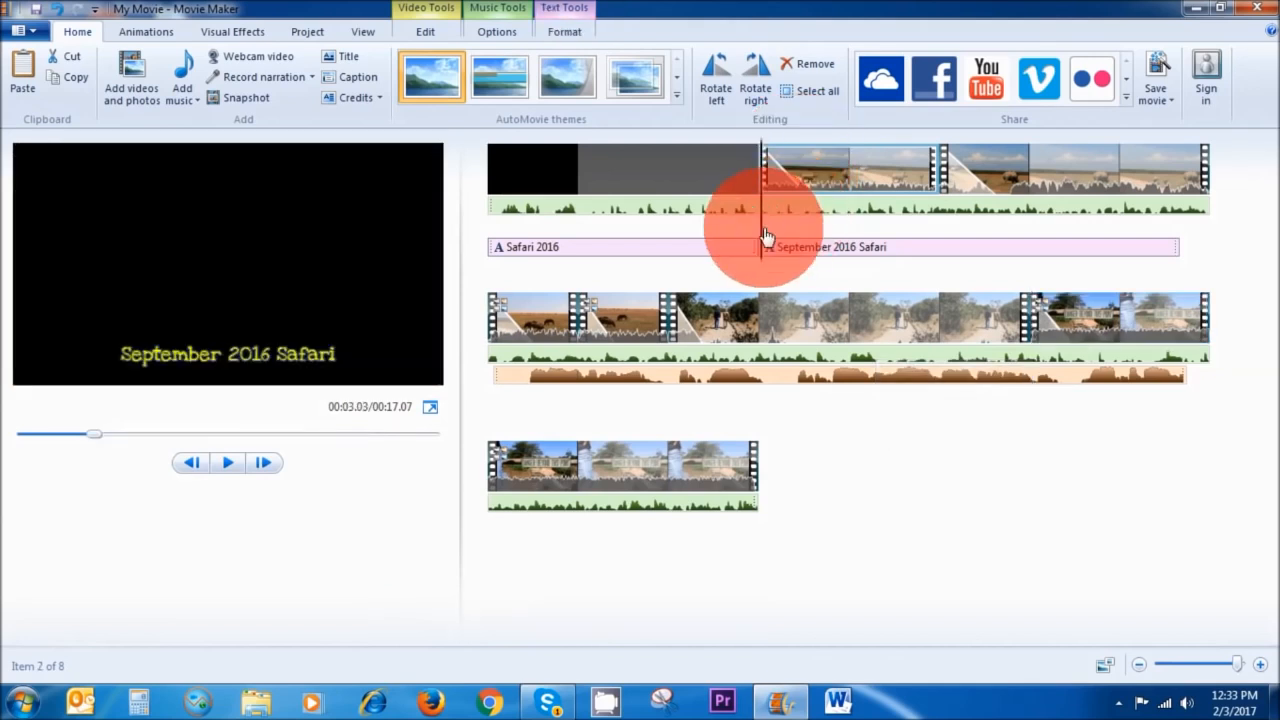
click(864, 240)
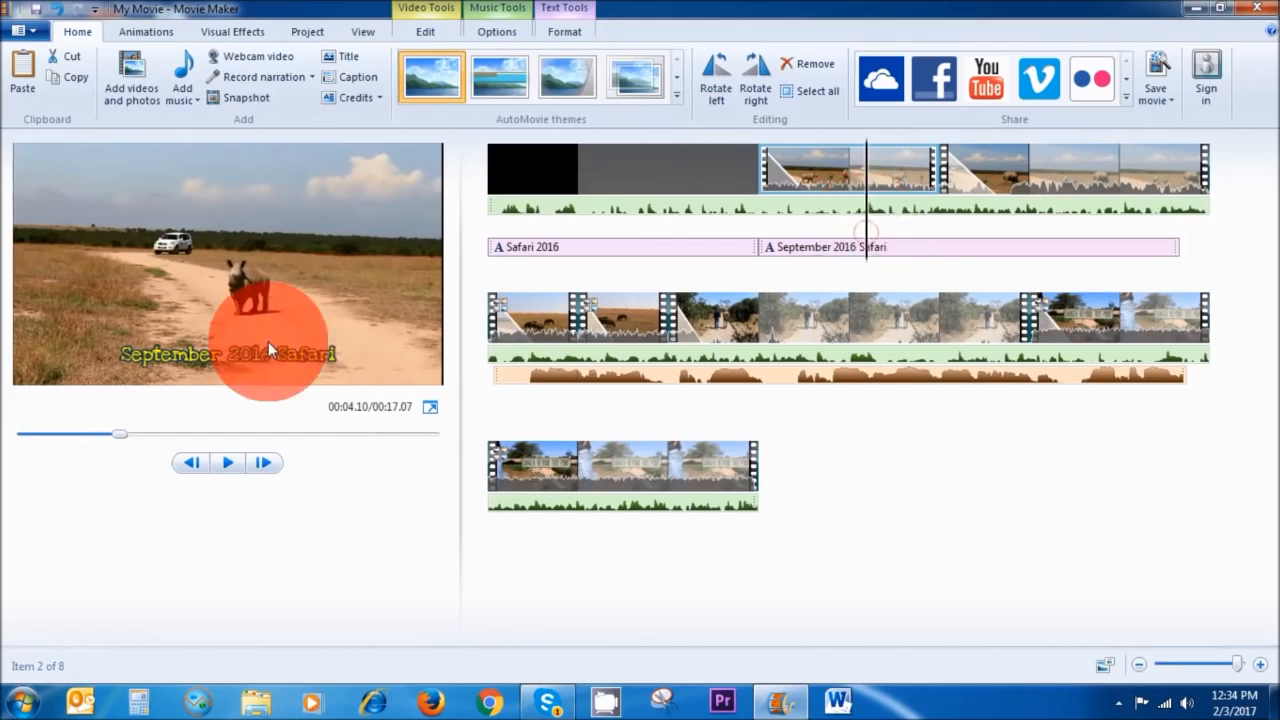
click(249, 100)
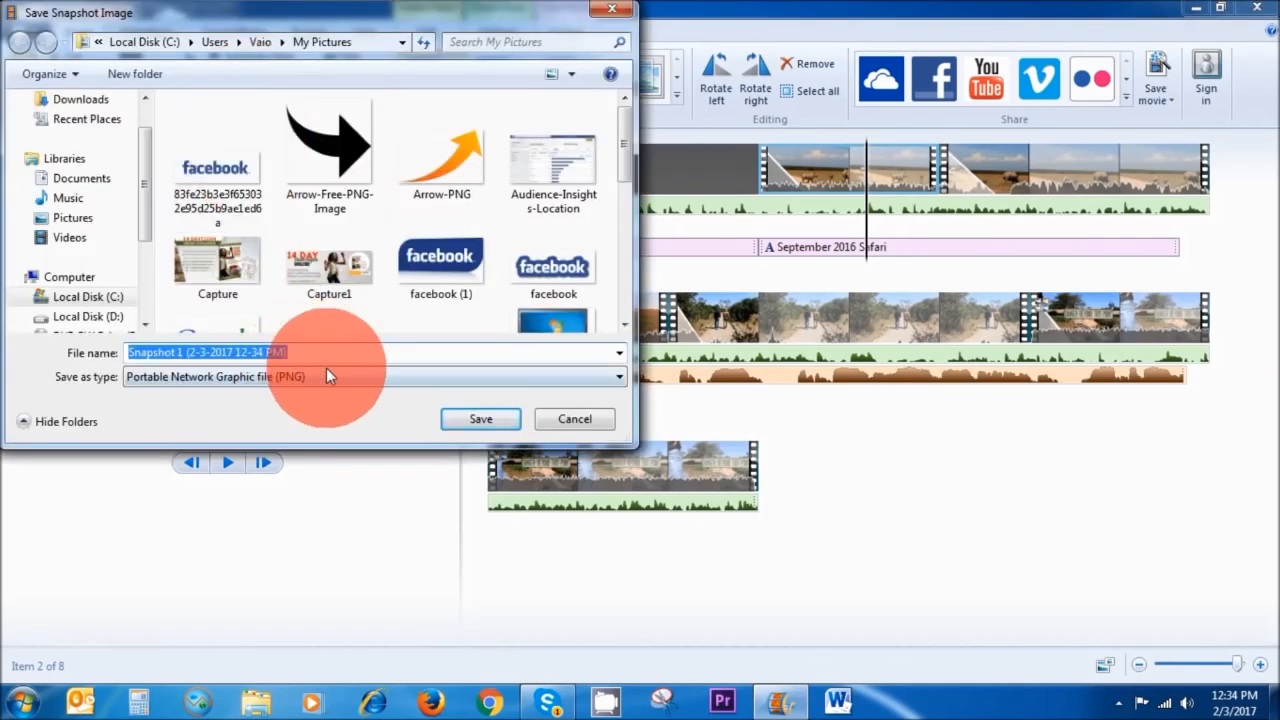
click(481, 419)
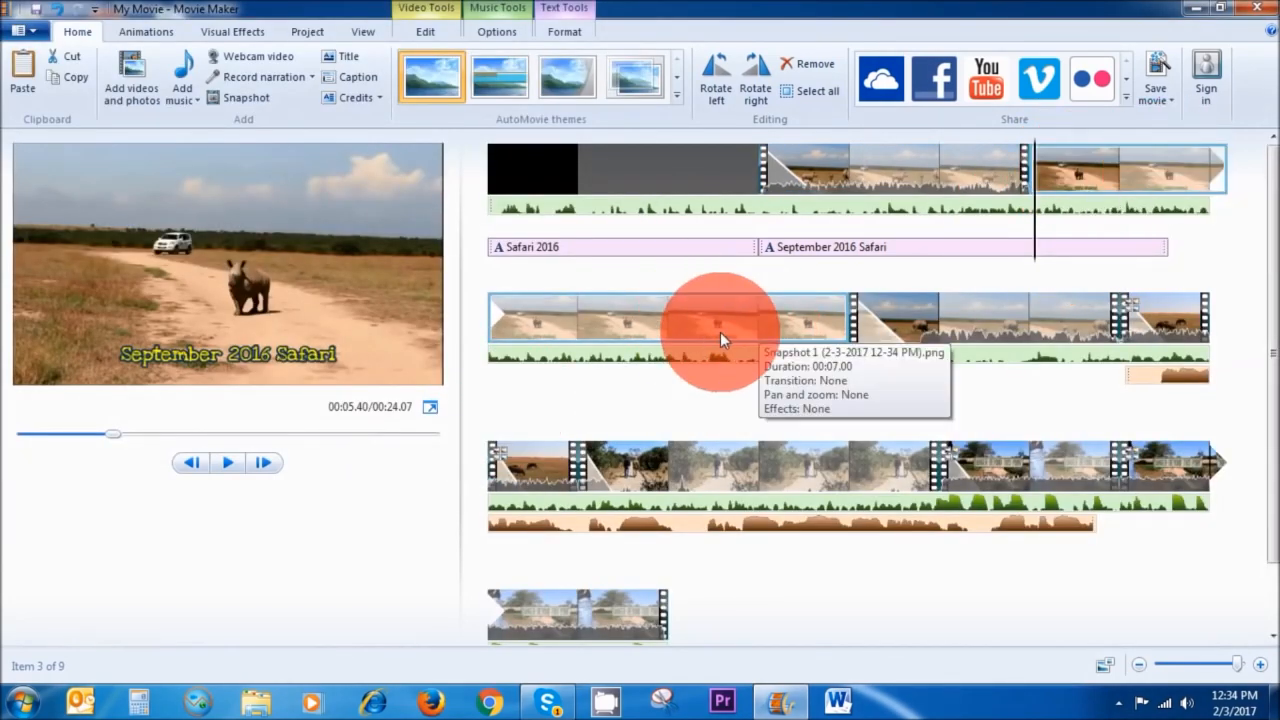
Preview the inserted snapshot image and remove it from the timeline.
click(228, 462)
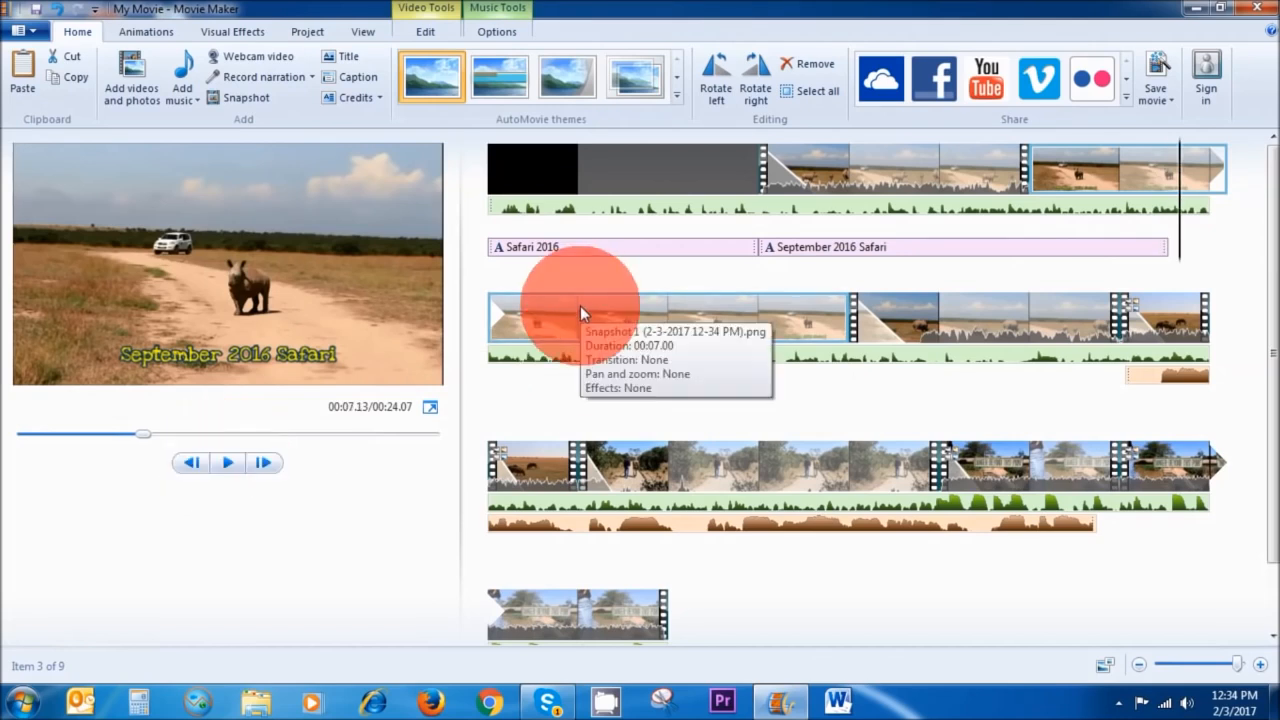
right_click(659, 319)
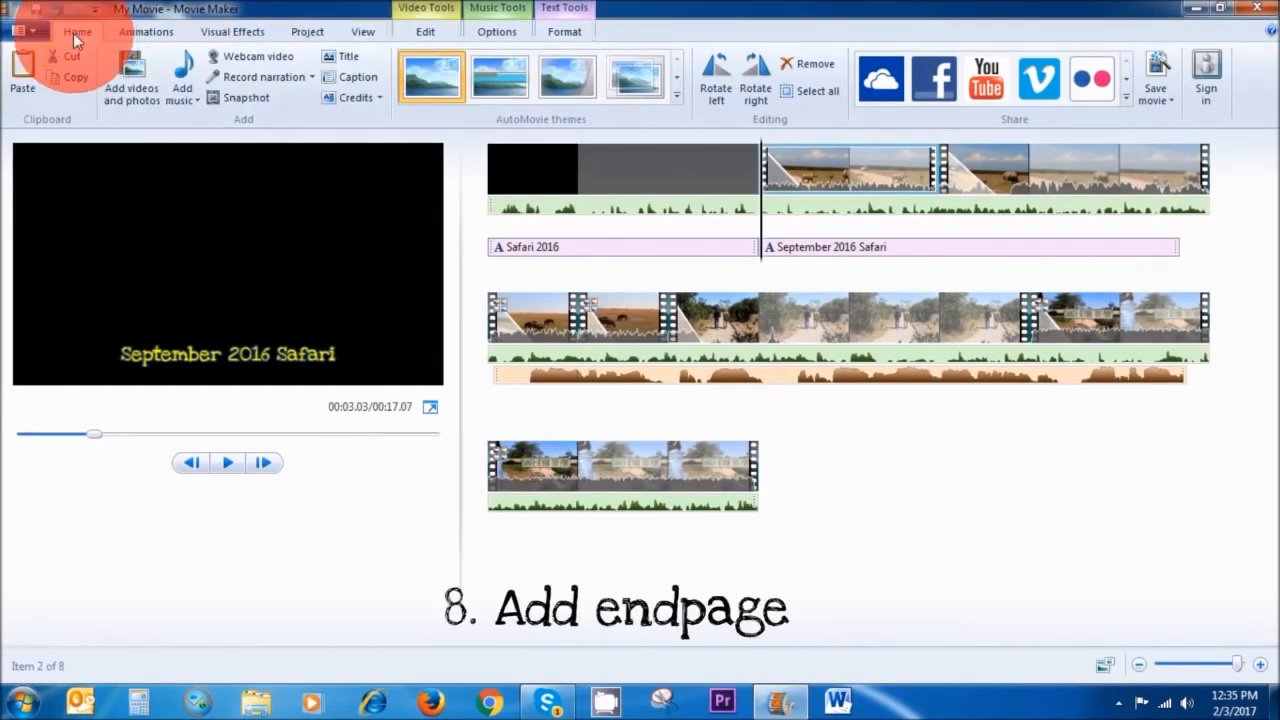
Add credits at the end and replace their name text with Windows movie maker and Tutorial.
click(356, 98)
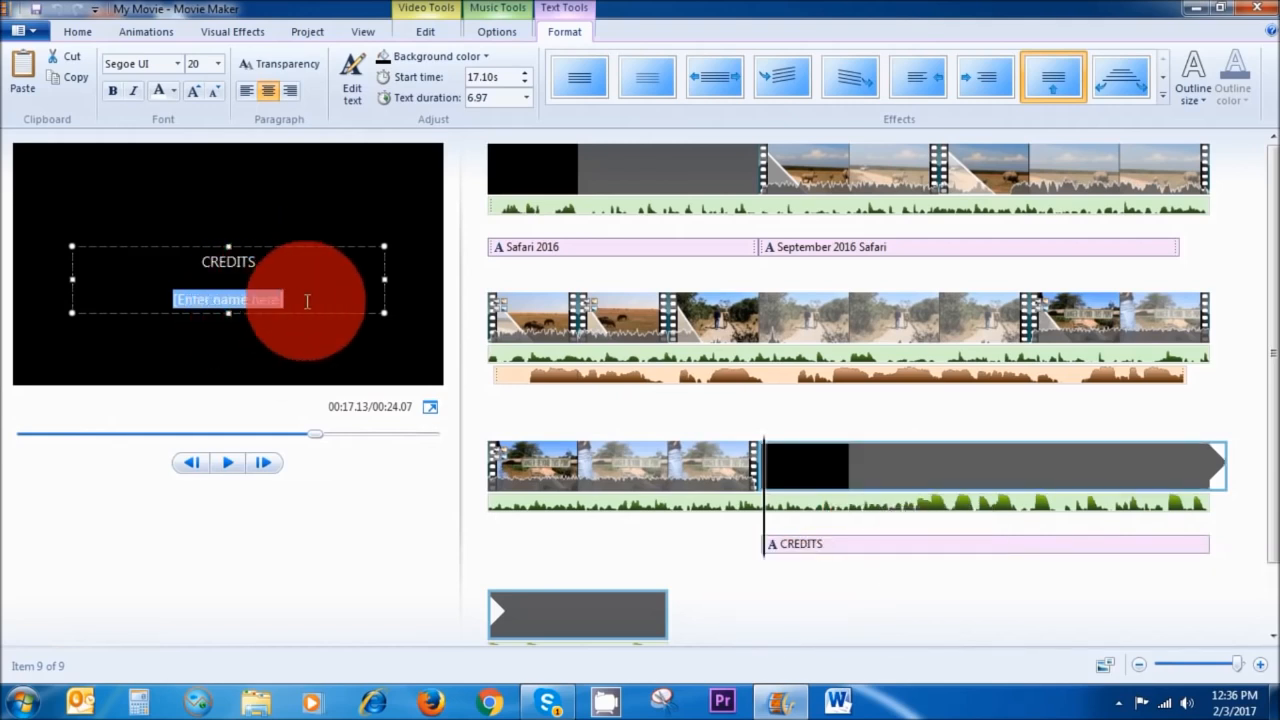
drag(298, 298, 195, 266)
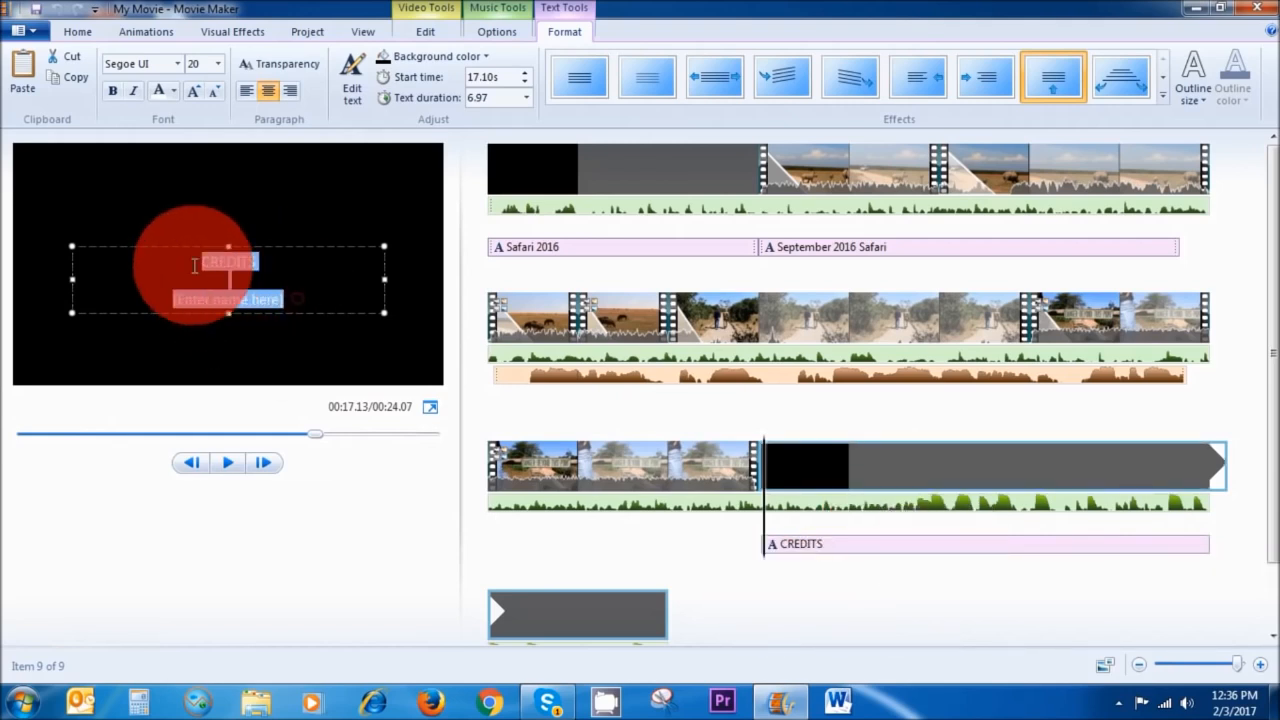
text(Windows movie maker)
key(Return)
text(Tutorial)
key(Return)
Change the credits text's font and font size.
click(178, 64)
click(181, 123)
click(218, 64)
click(201, 296)
drag(72, 291, 19, 274)
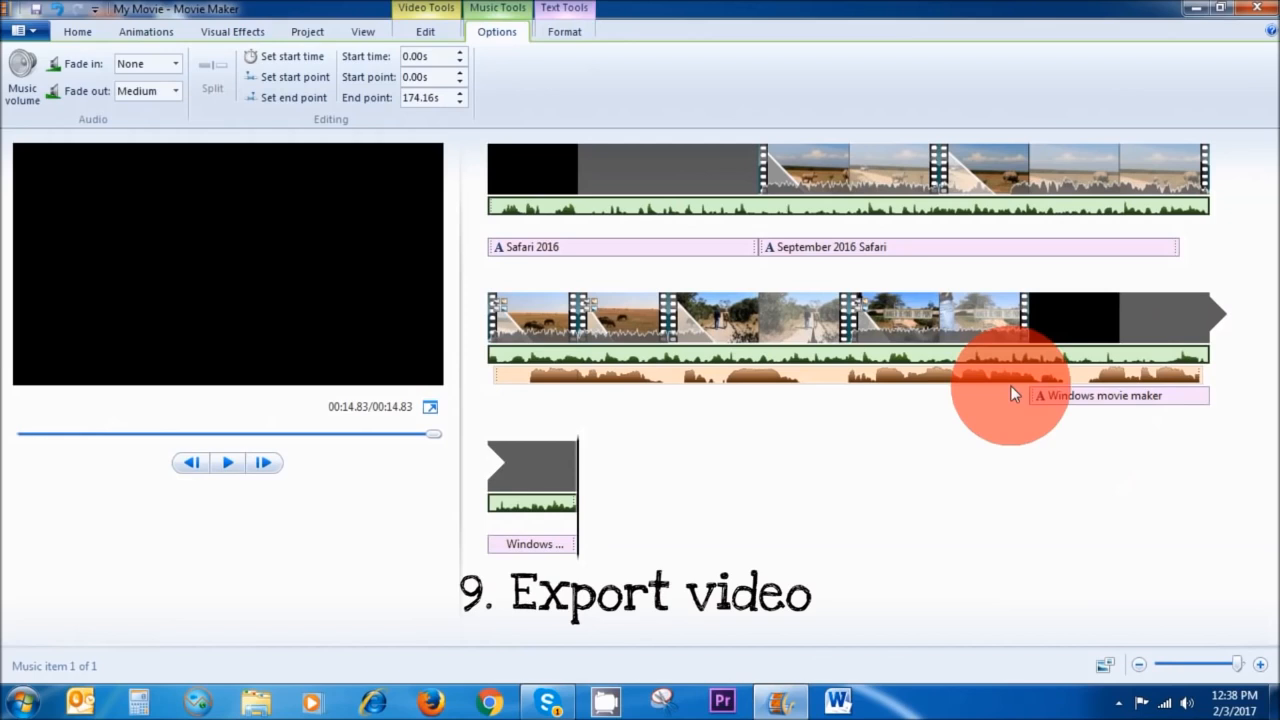
Save the movie for high-definition display under the file name test 1.
click(80, 36)
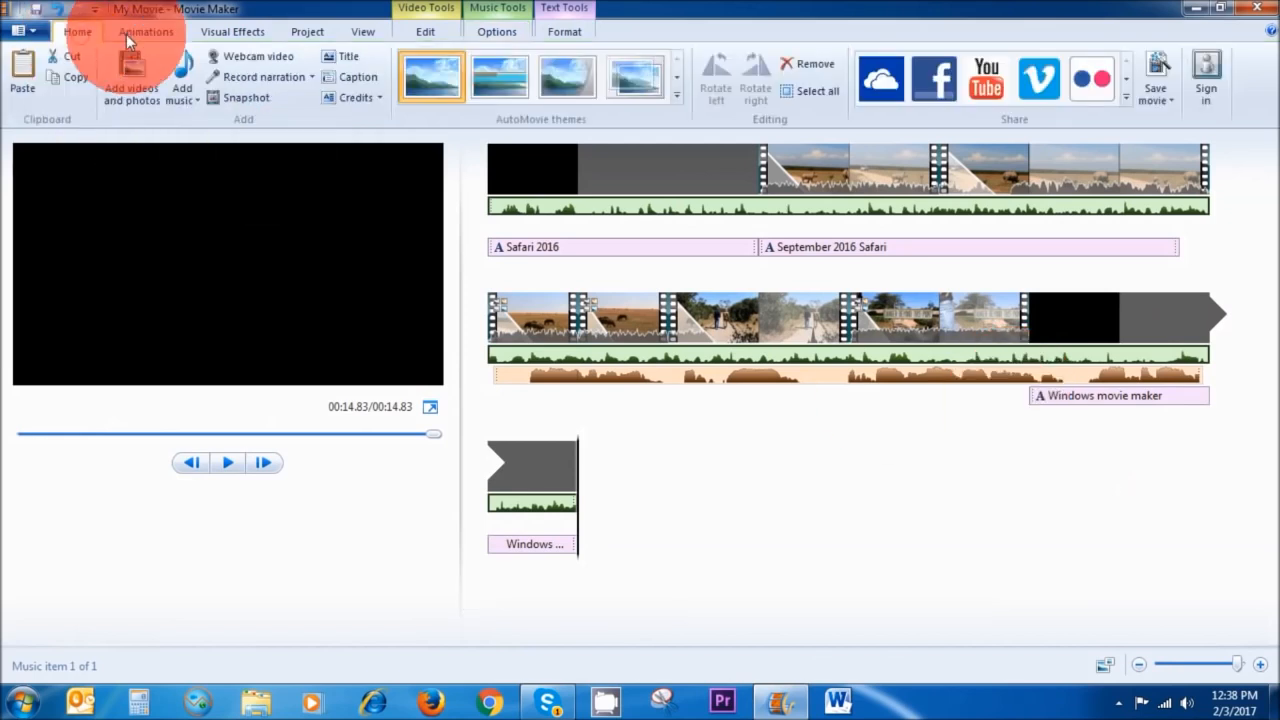
click(1171, 99)
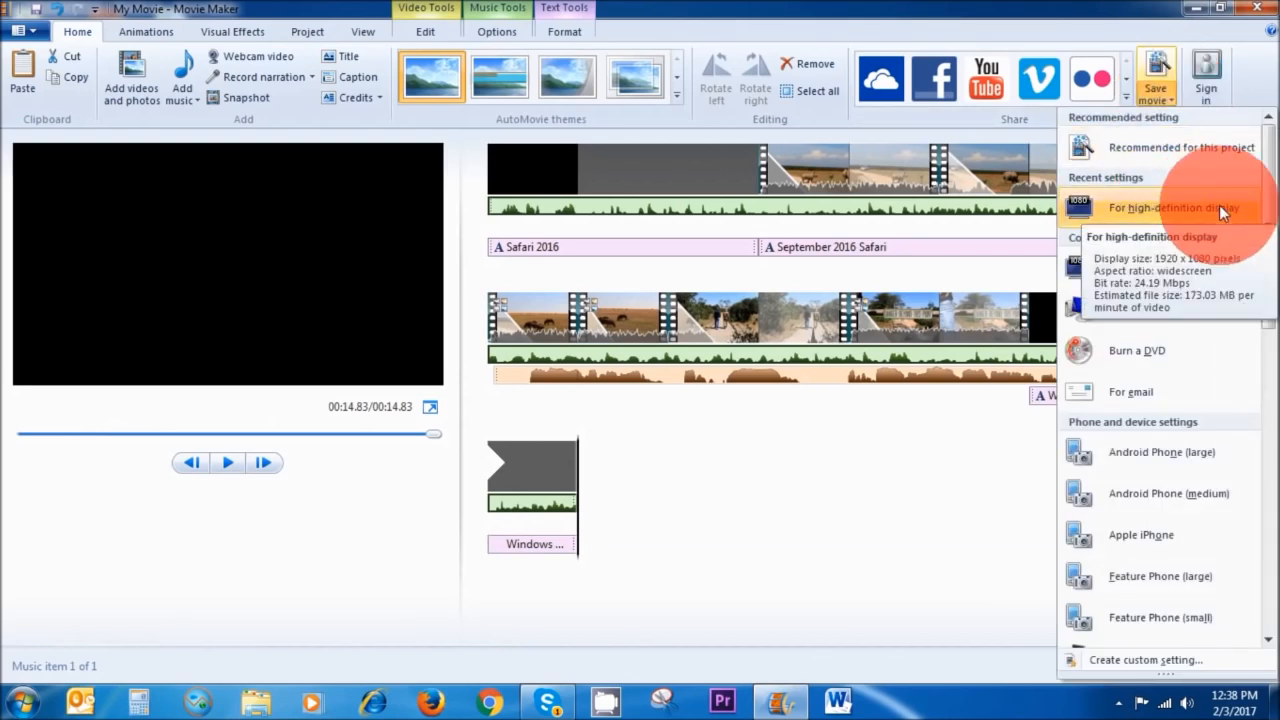
click(1163, 193)
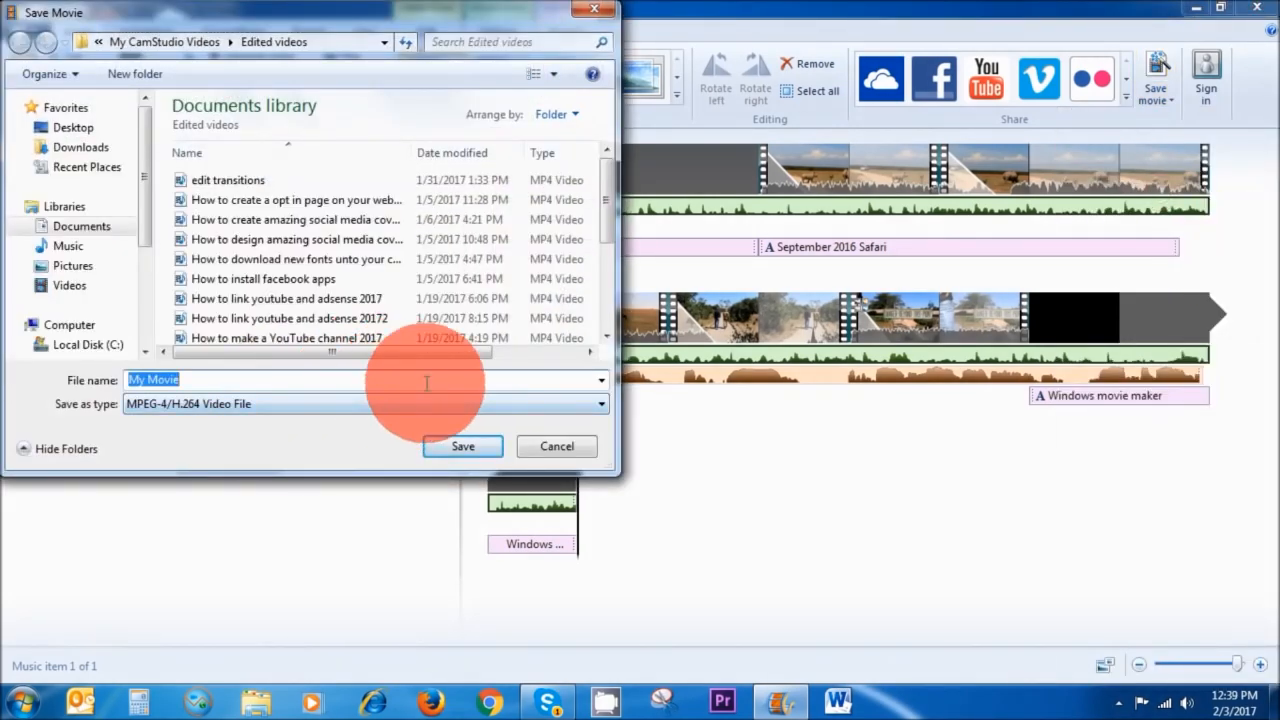
text(test 1)
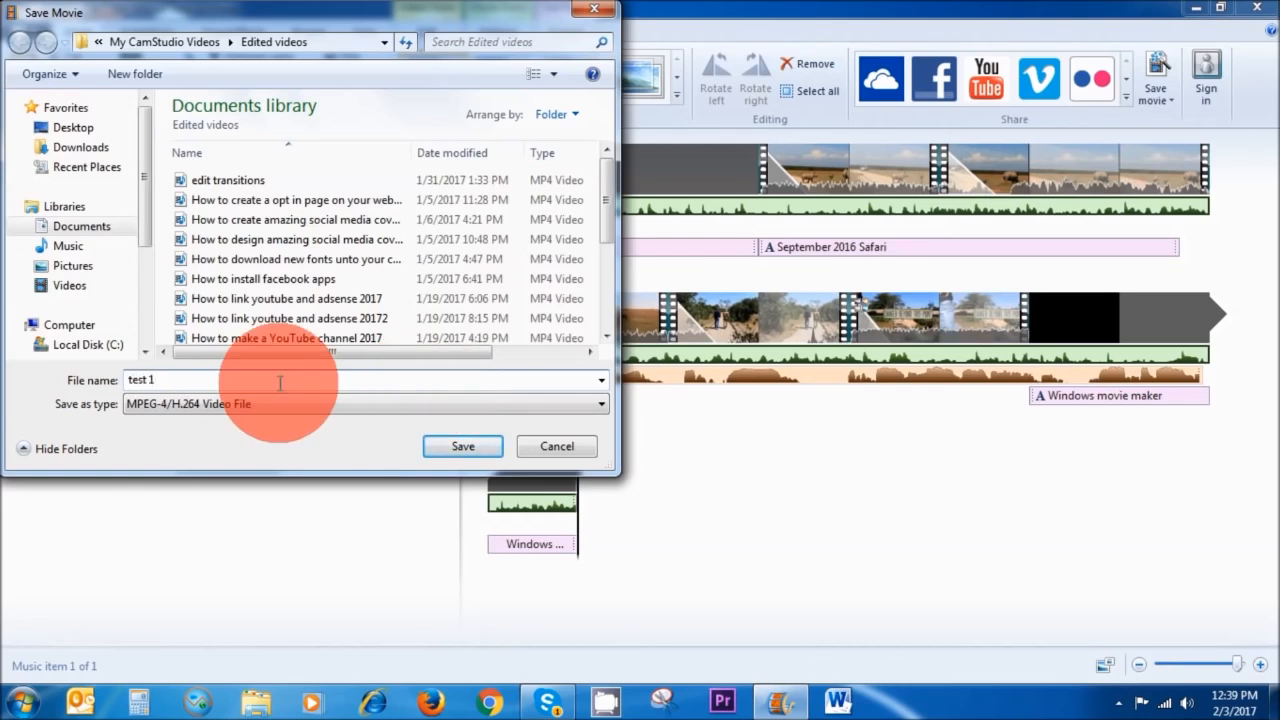
click(460, 448)
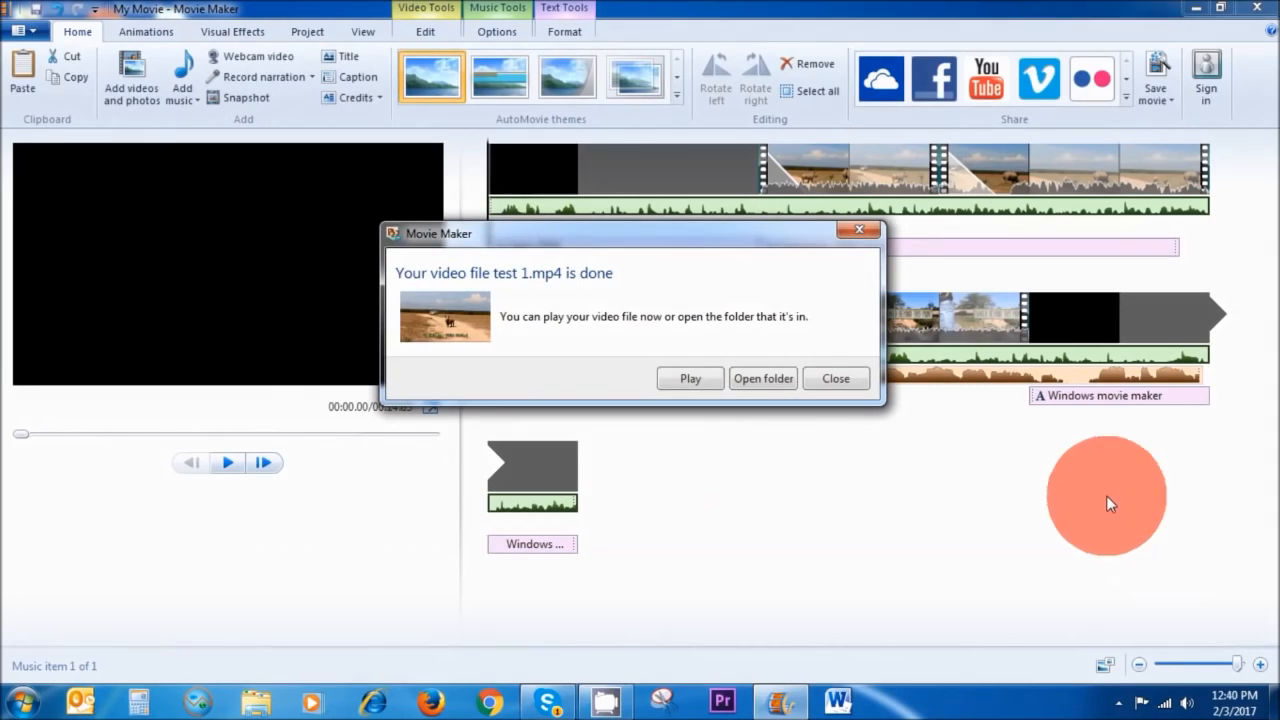
Play the exported video and close the player.
click(692, 381)
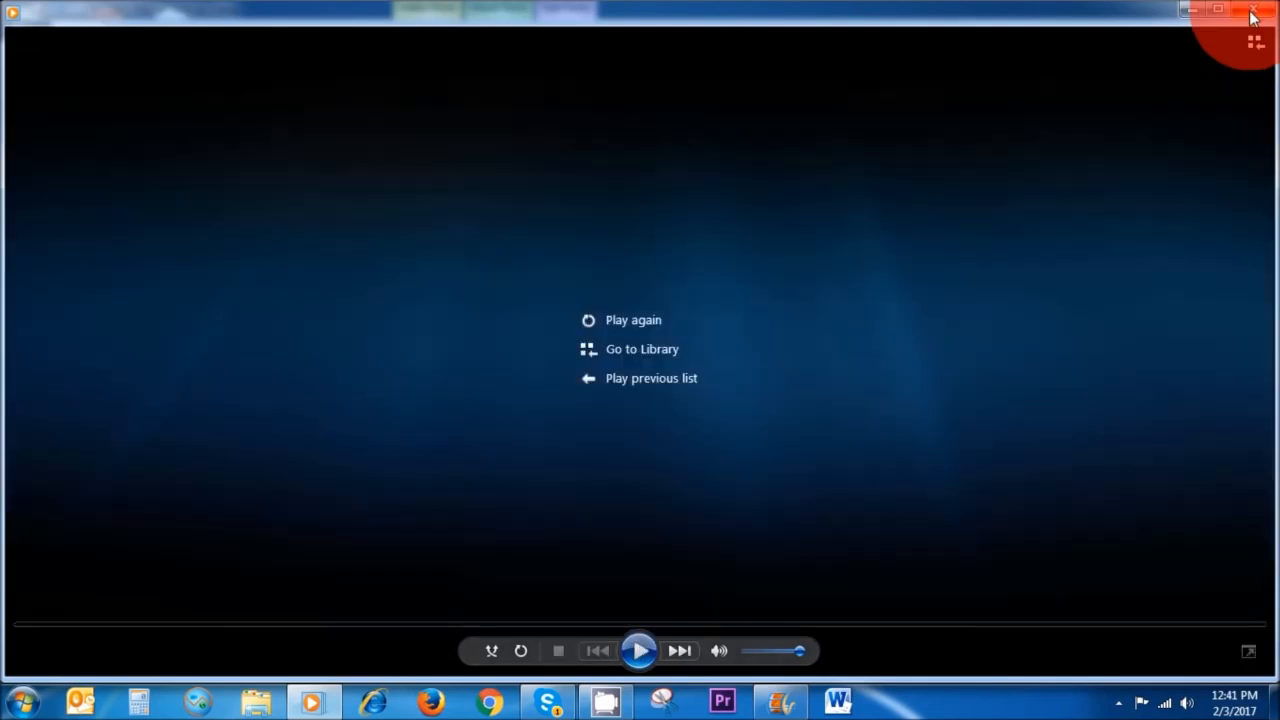
click(1240, 40)
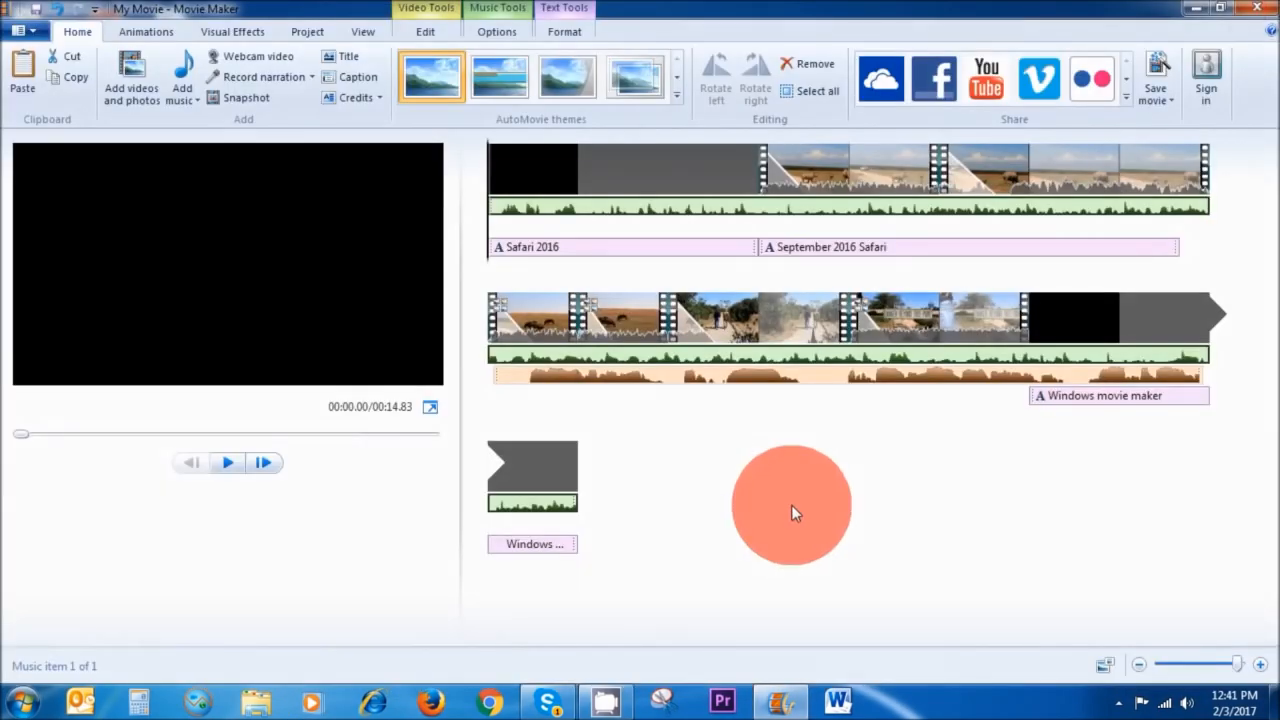